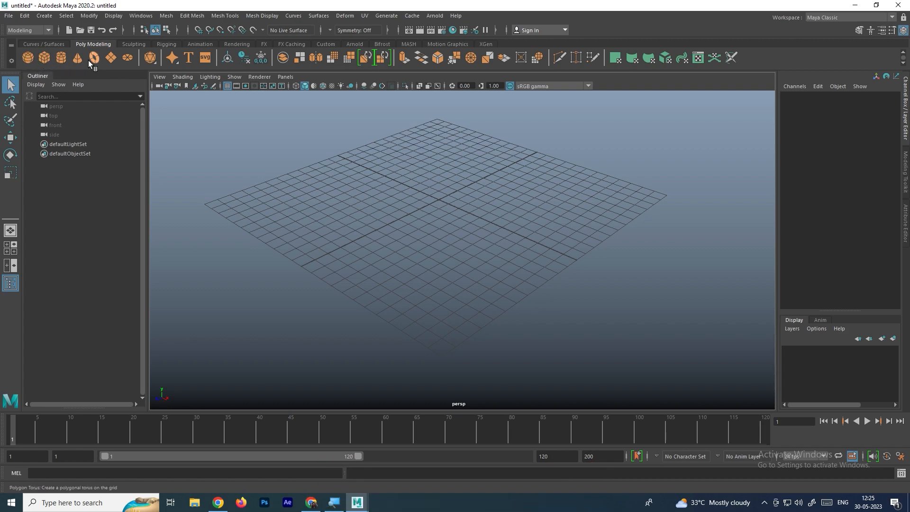
- Examine the available curve and polygon modeling tools and the list of polygon primitives
click(50, 44)
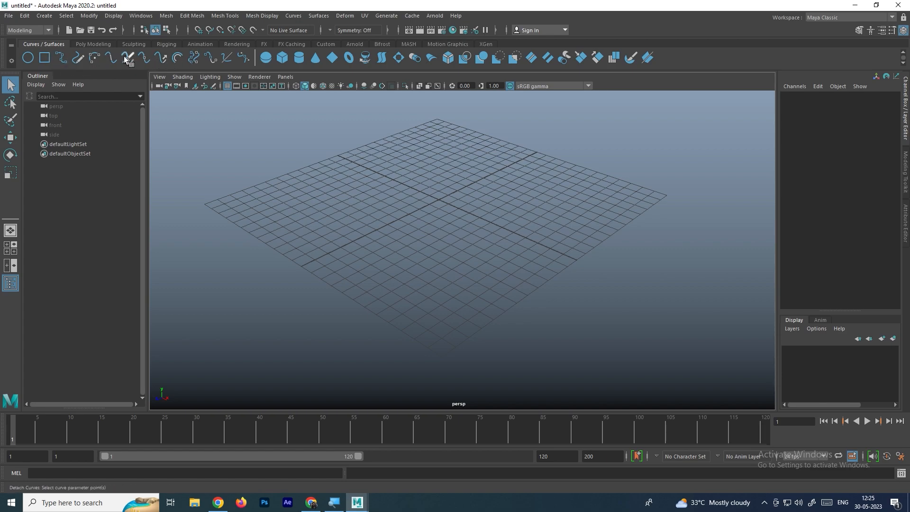
click(94, 44)
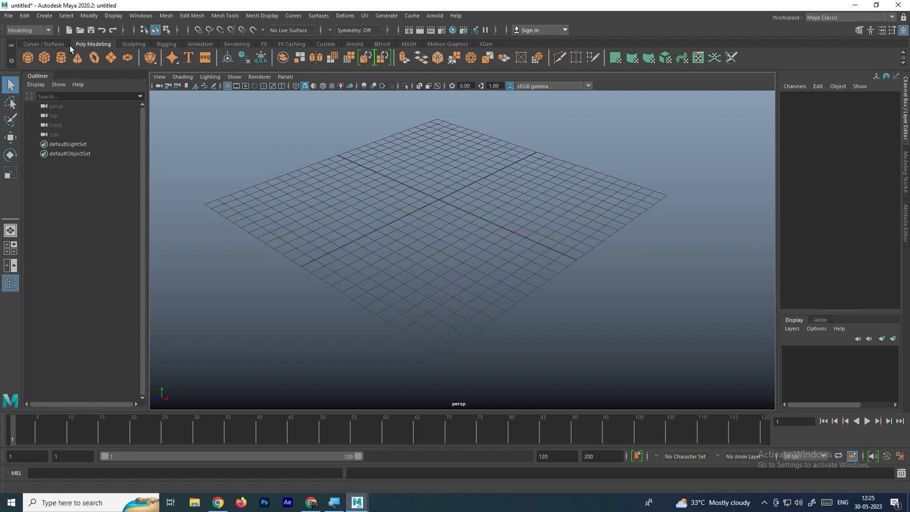
click(44, 17)
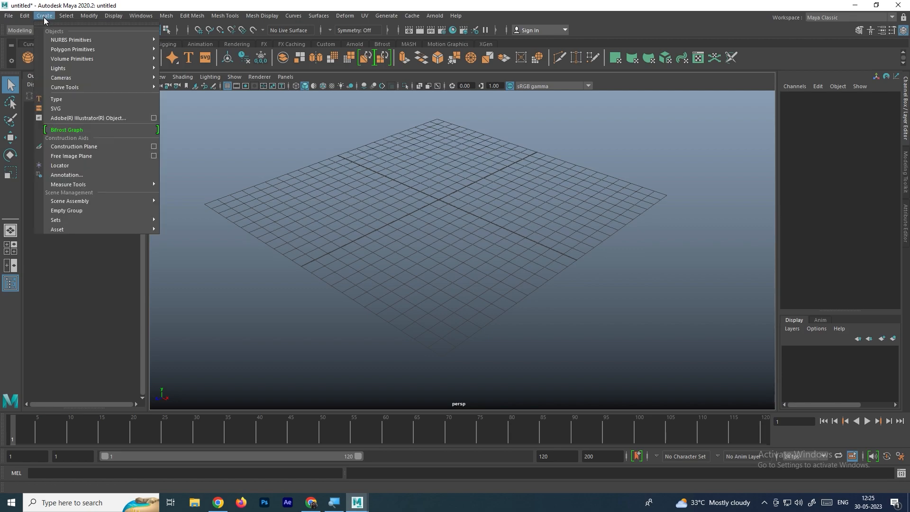
mouse_move(94, 50)
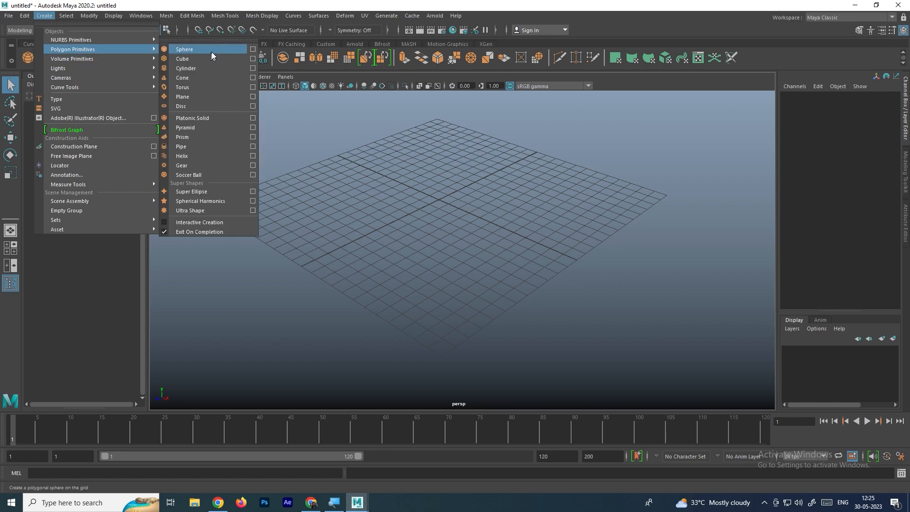
click(192, 16)
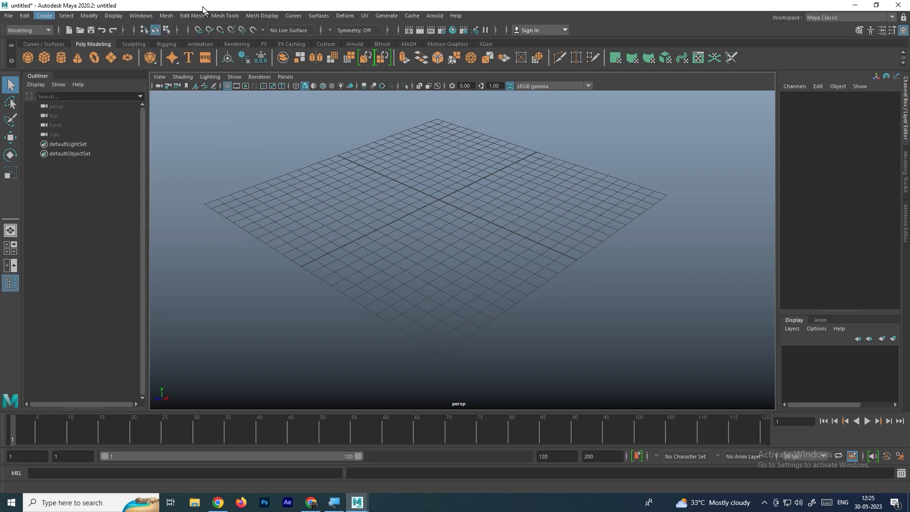
click(201, 3)
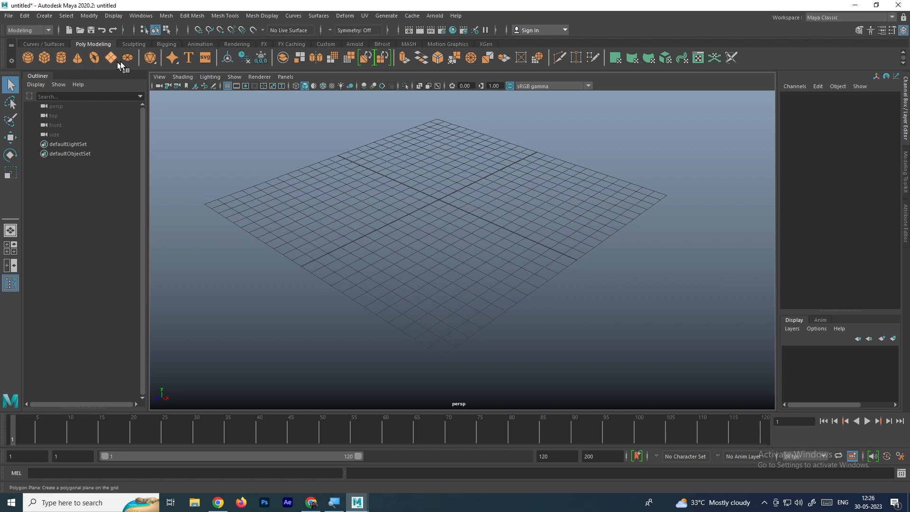
click(45, 17)
mouse_move(66, 50)
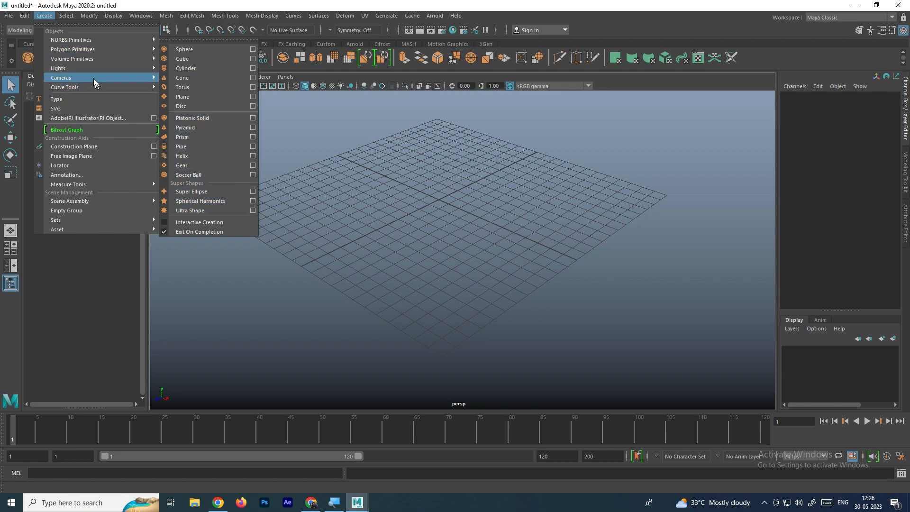
click(125, 3)
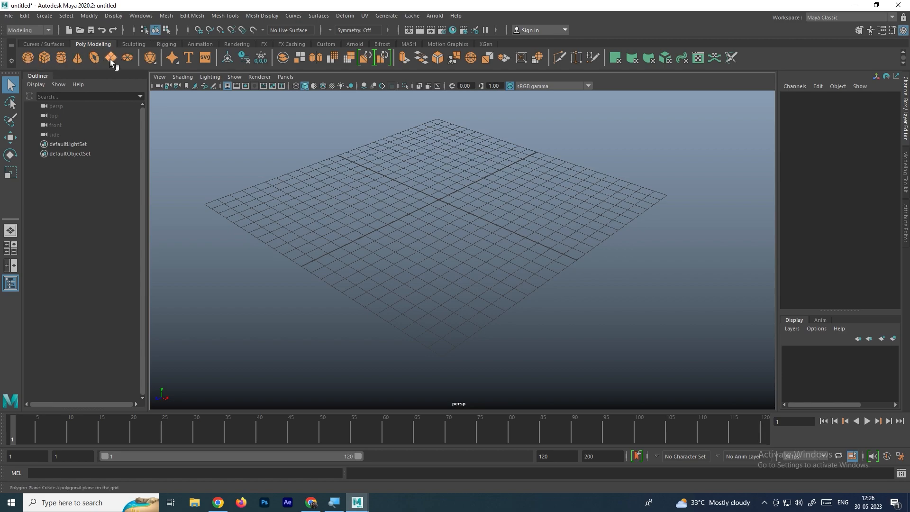
- Create a polygon helix at the grid's centre and delete it again
click(46, 16)
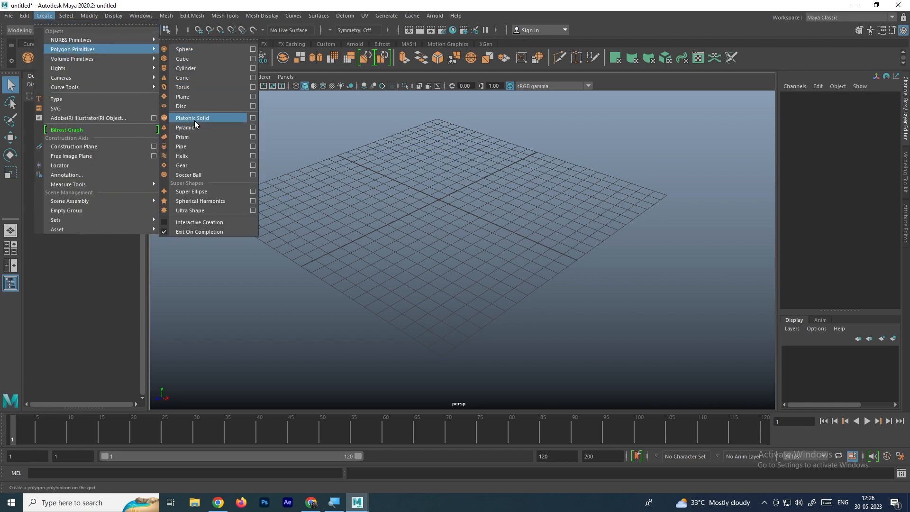
click(204, 155)
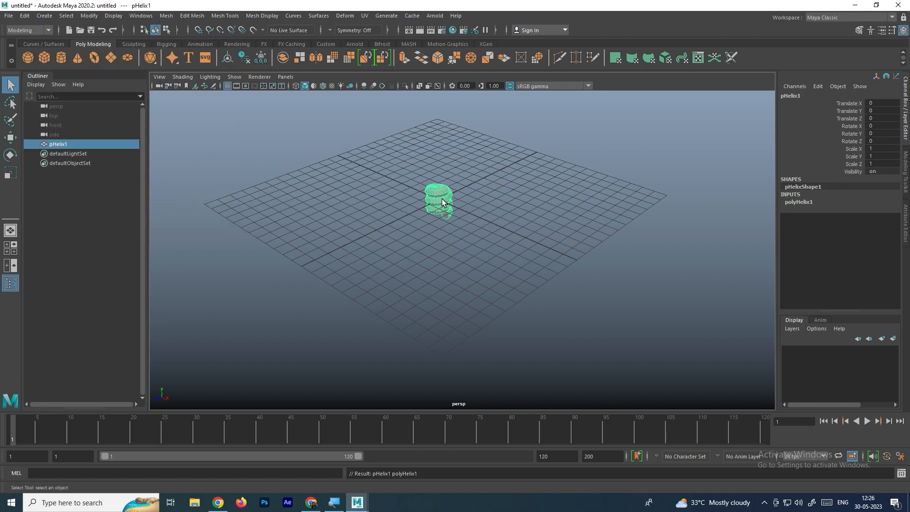
scroll(443, 199, up, 2)
alt+middle_drag(423, 152, 431, 209)
scroll(425, 213, up, 4)
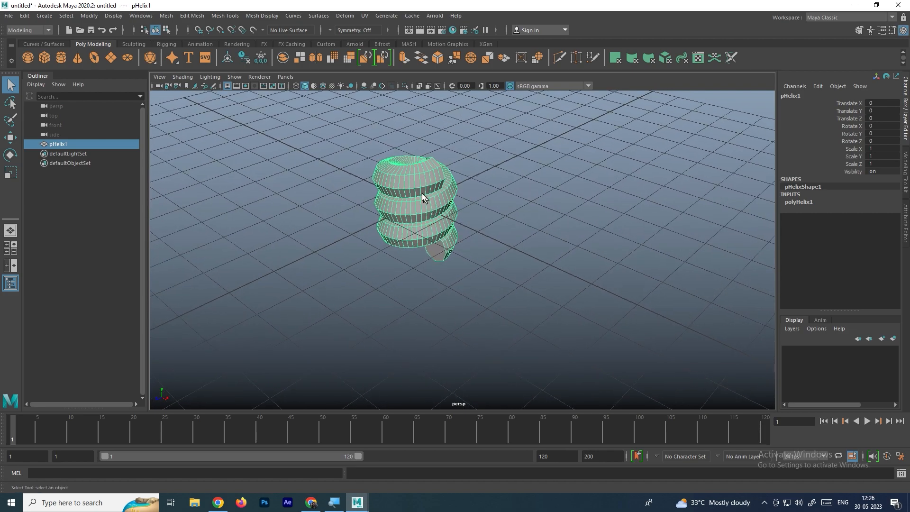
scroll(474, 177, down, 3)
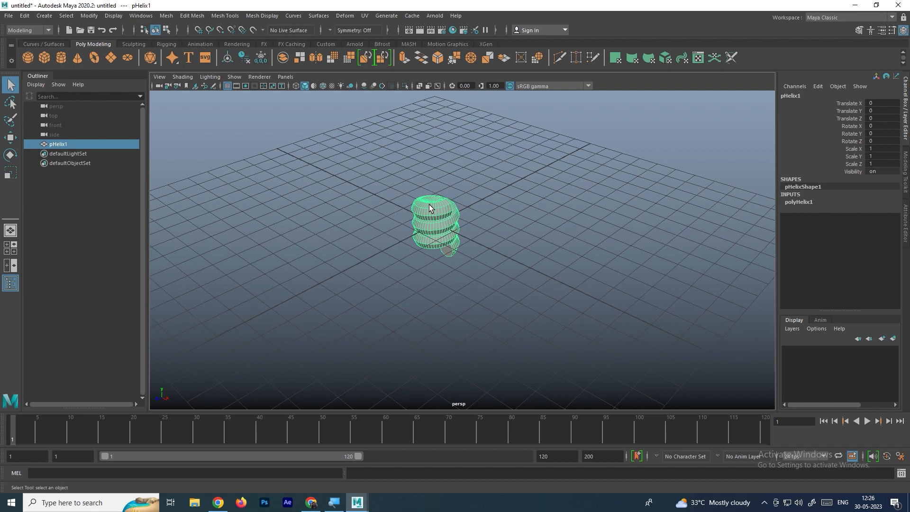
key(Delete)
scroll(209, 110, down, 3)
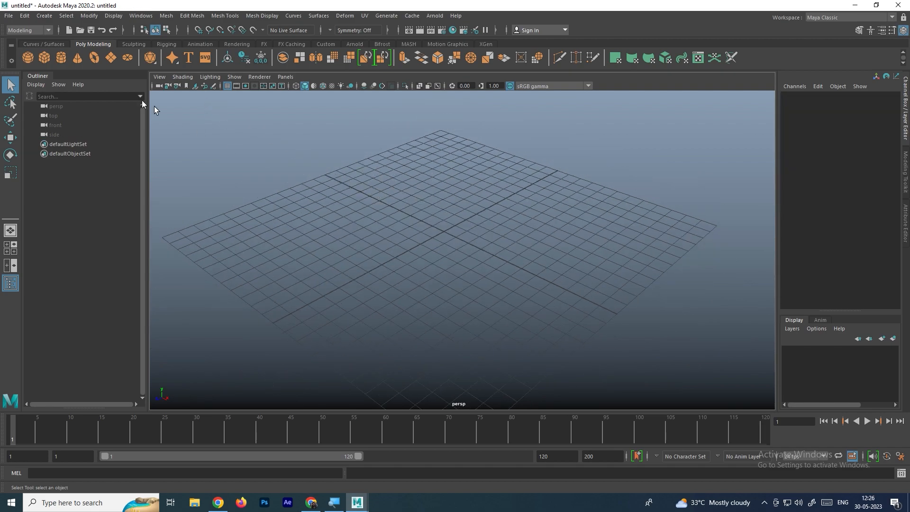
- Create a default polygon cube at the grid's centre and turn on Interactive Creation for polygon primitives
click(46, 57)
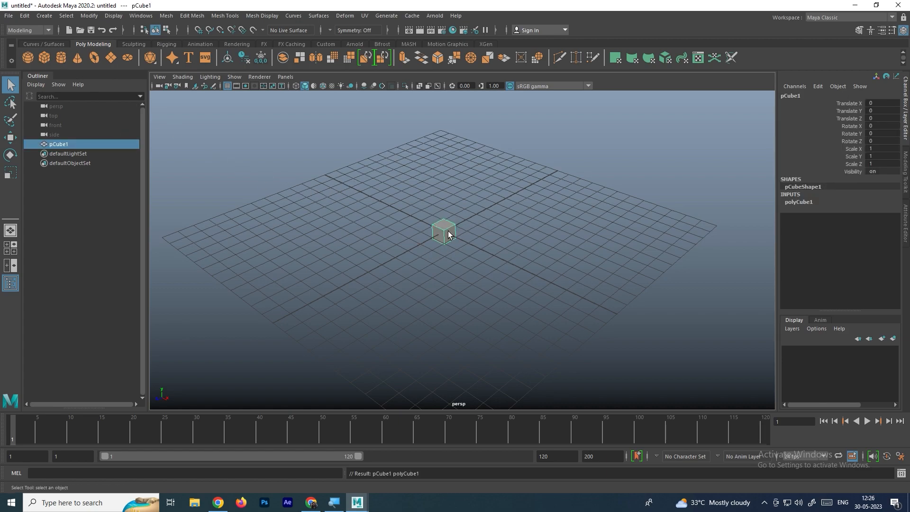
click(44, 15)
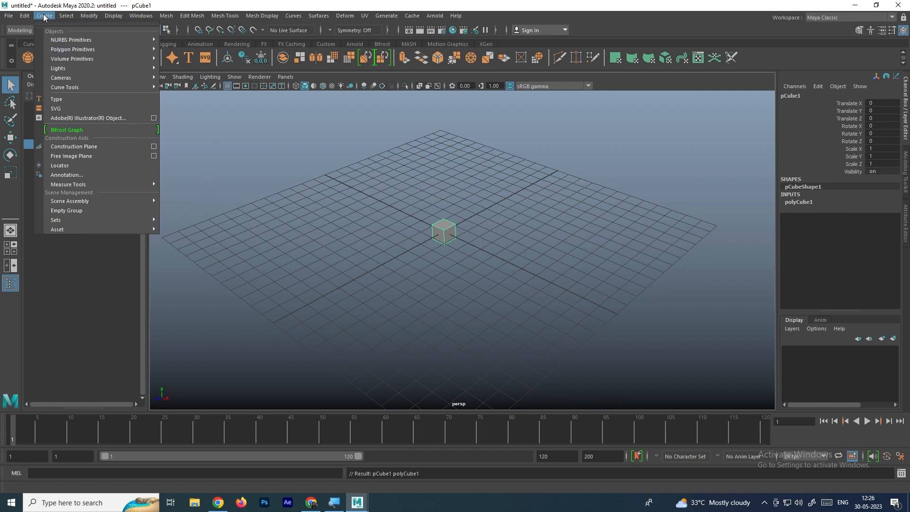
mouse_move(96, 49)
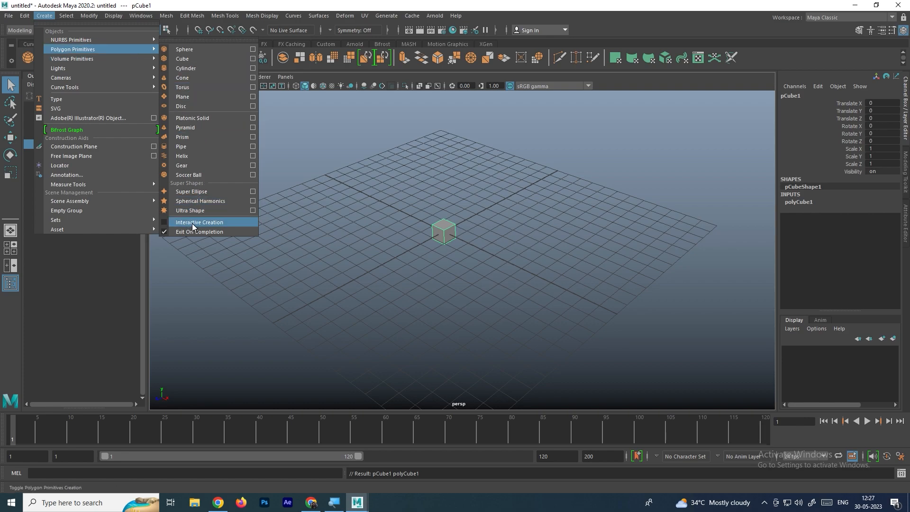
click(188, 223)
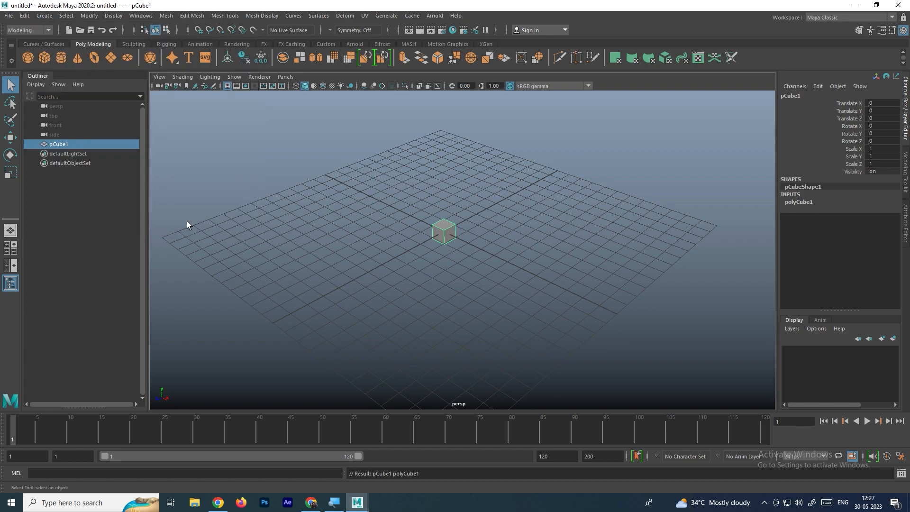
- Draw a polygon box about 6.1 wide, 5.7 high and 3.7 deep at the grid's left corner
click(45, 59)
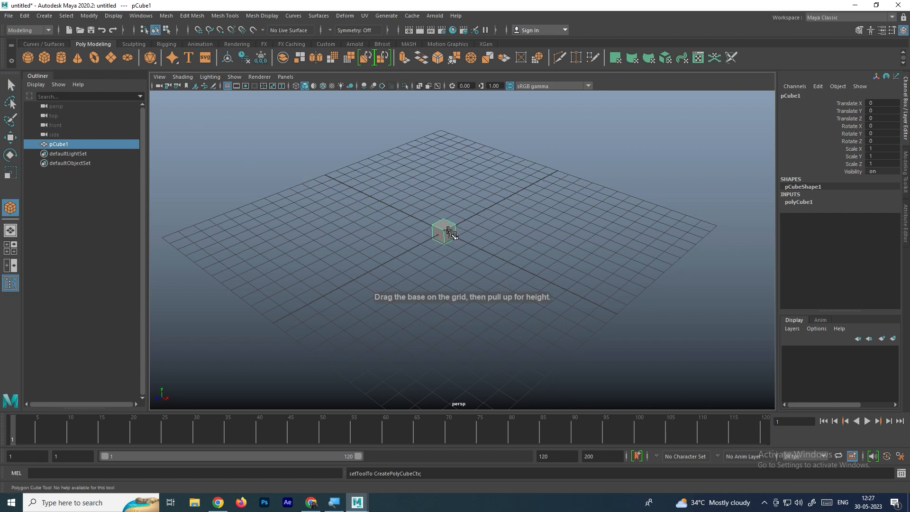
drag(225, 213, 274, 160)
scroll(331, 179, down, 3)
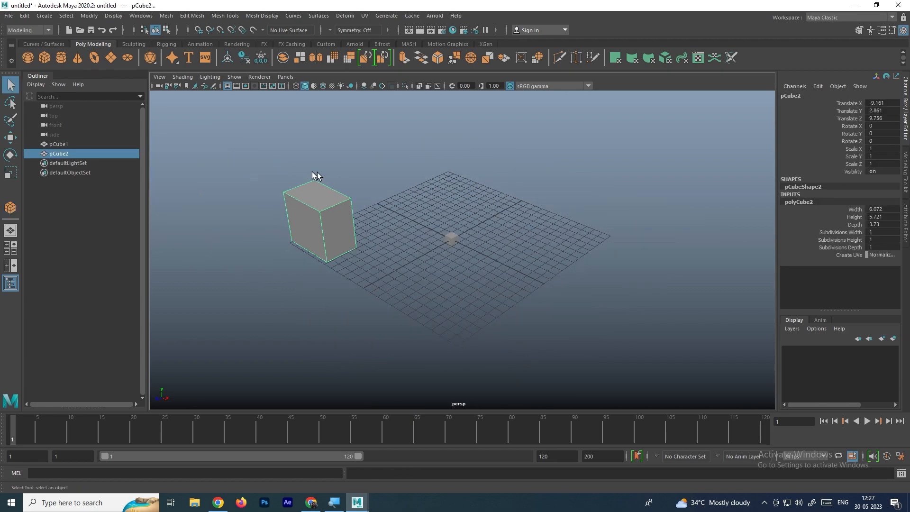
- Delete the small cube at the grid's centre
scroll(417, 219, up, 3)
drag(432, 221, 470, 247)
key(Delete)
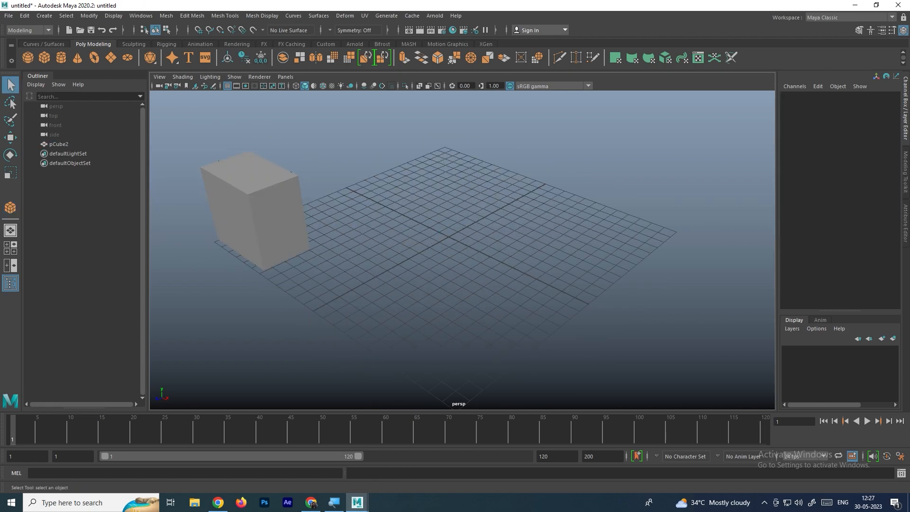
- Draw a large polygon sphere centred on the grid's far corner and deselect it
click(26, 58)
drag(444, 148, 467, 168)
click(561, 132)
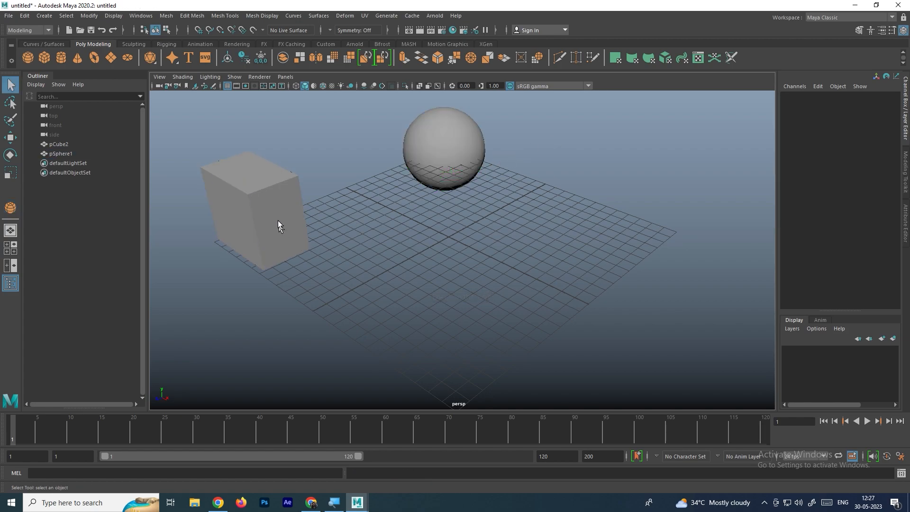
- Replace the drawn box with a new polygon box about 7.8 wide, 9.3 high and 6.8 deep
click(273, 218)
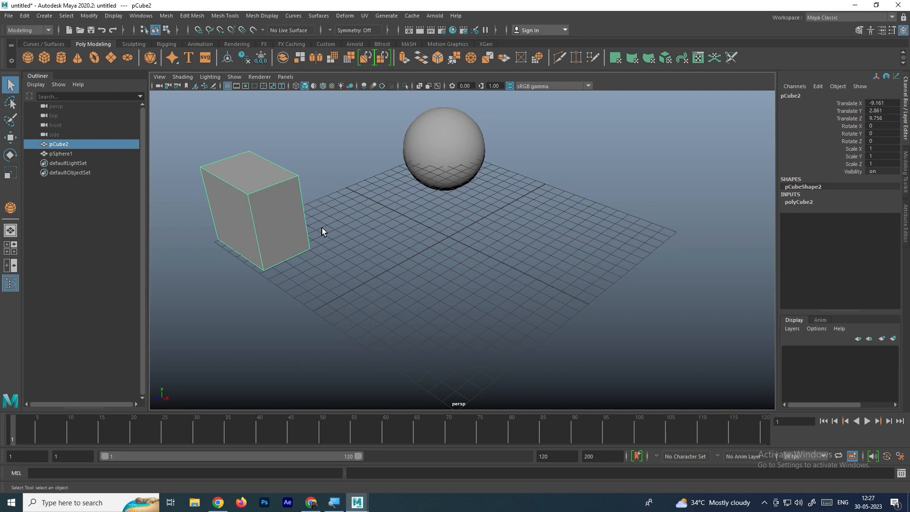
key(Delete)
click(44, 58)
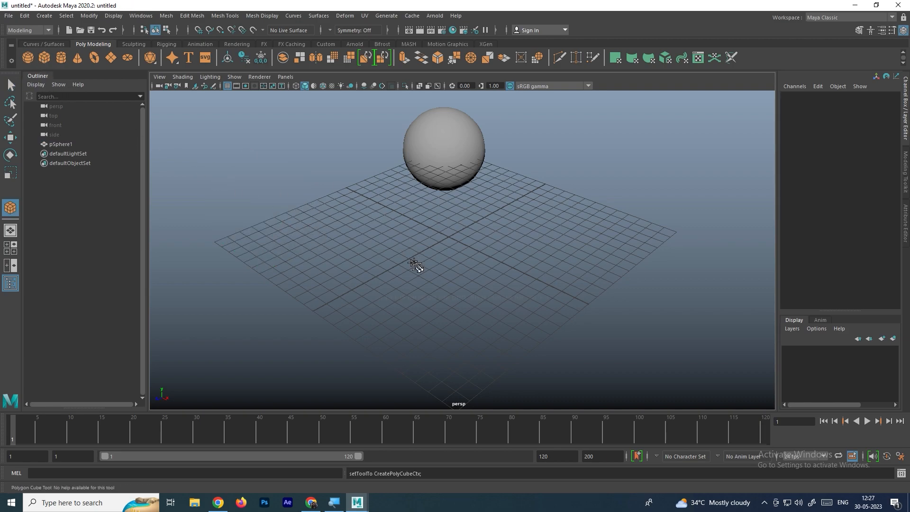
drag(312, 215, 297, 291)
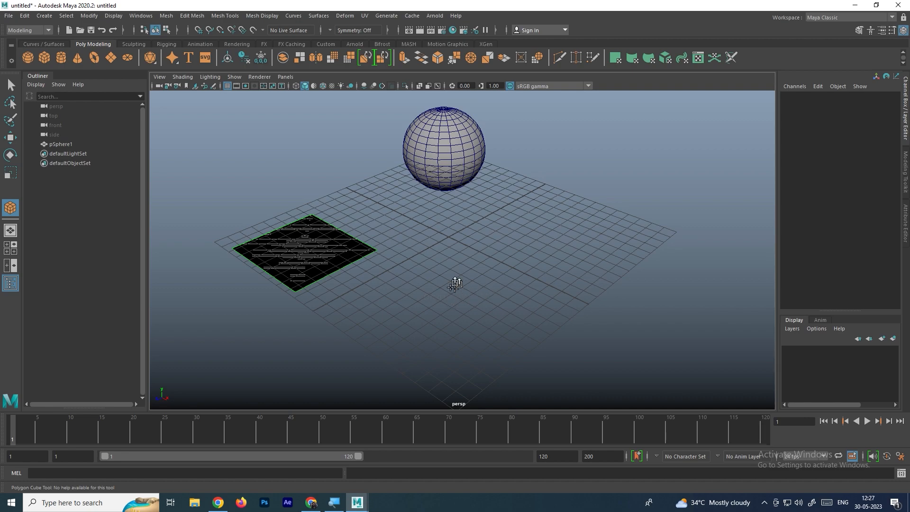
drag(361, 235, 366, 116)
scroll(352, 175, down, 5)
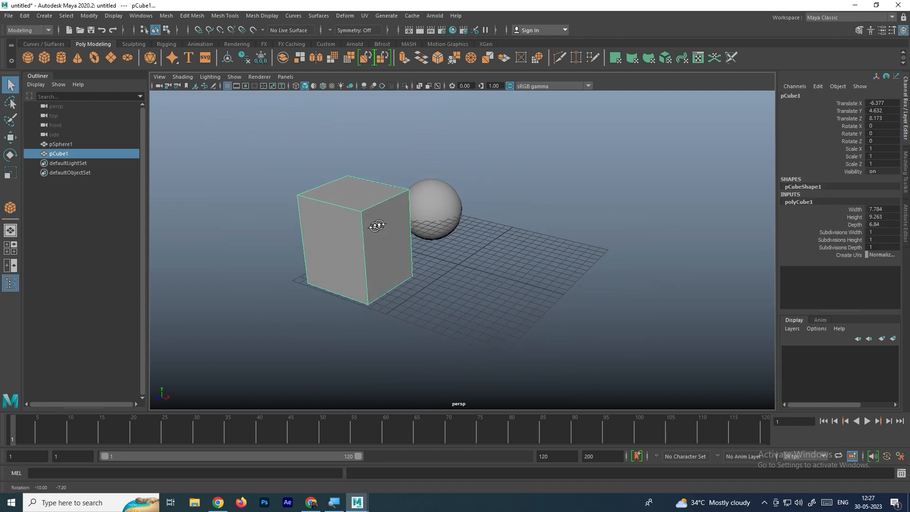
- Draw a tall polygon cylinder on the grid in front of the sphere, beside the box
alt+drag(438, 233, 452, 241)
alt+middle_drag(461, 240, 445, 234)
alt+drag(445, 234, 440, 251)
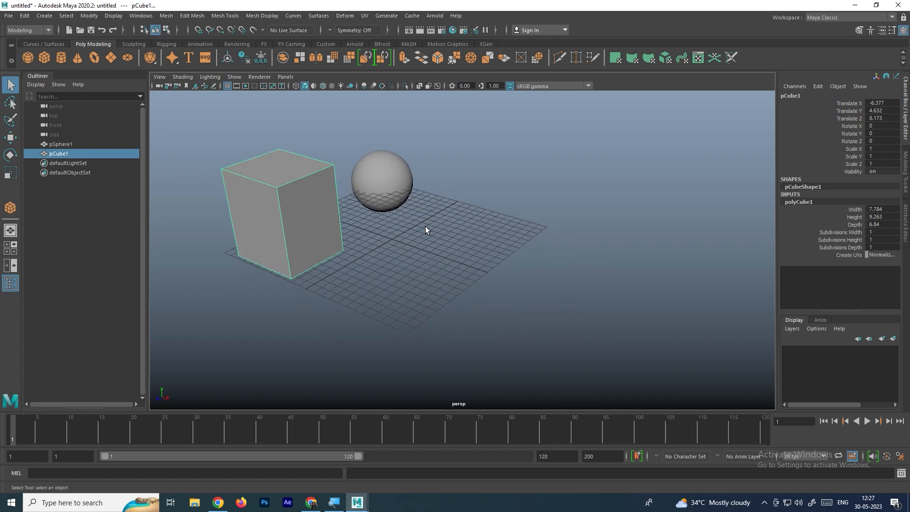
click(60, 58)
drag(406, 261, 477, 154)
- Draw a polygon cone with a radius of about 5.5 and a height of about 6.9 beside the cylinder
alt+drag(468, 197, 403, 218)
click(79, 61)
drag(475, 284, 497, 219)
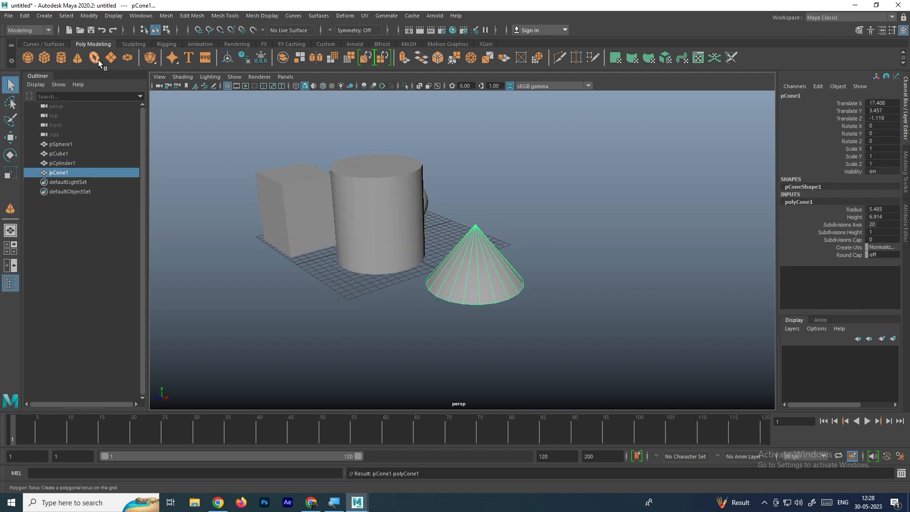
- Draw a polygon torus with a radius of about 7.9 and a section radius of 2 in front of the cylinder
click(98, 59)
drag(314, 329, 368, 357)
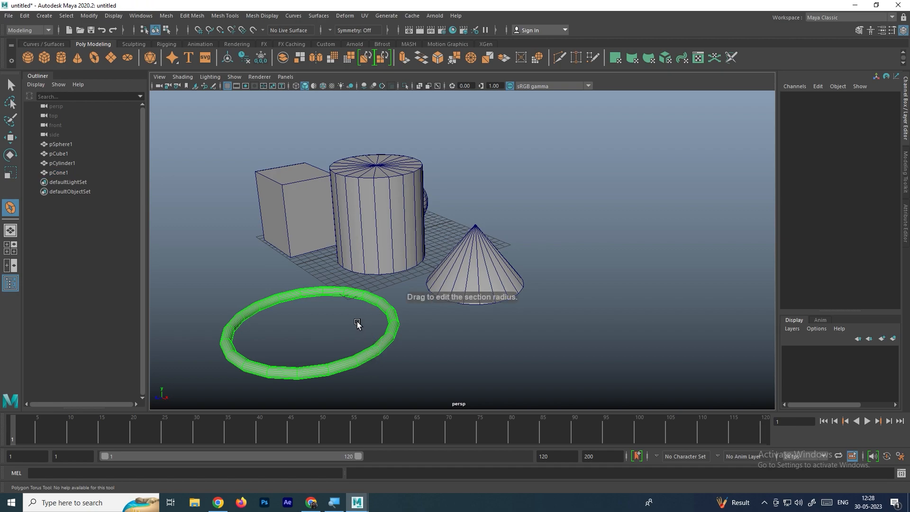
drag(345, 322, 354, 323)
click(420, 332)
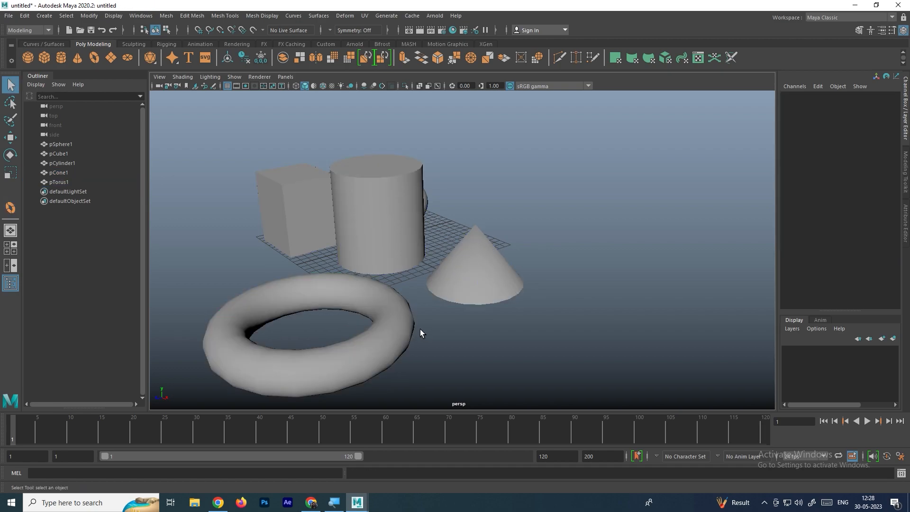
- Select the torus and increase its radius to about 8.5 in its creation inputs
click(397, 338)
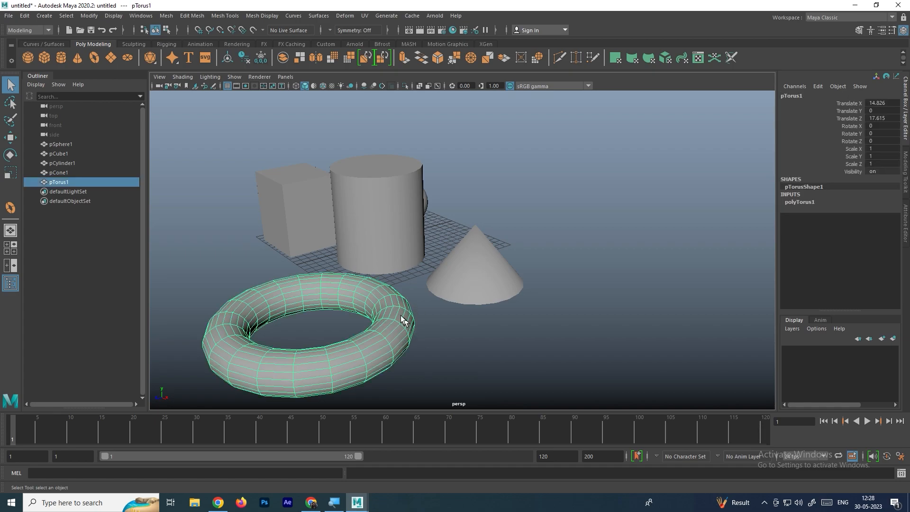
click(453, 335)
click(386, 331)
click(794, 203)
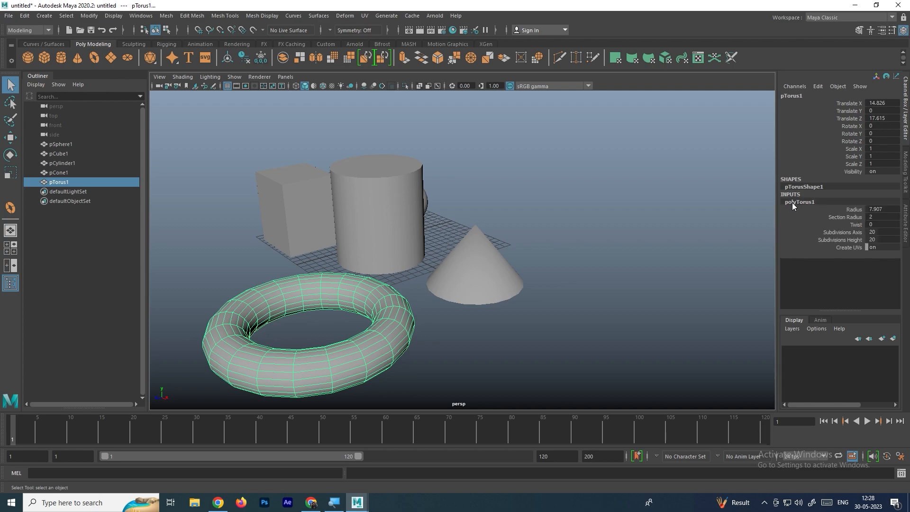
click(854, 209)
middle_drag(700, 230, 609, 233)
- Set the torus's section radius to 1.5 and its twist to about 158
click(839, 219)
mouse_move(556, 249)
middle_down()
mouse_move(565, 252)
mouse_move(548, 257)
middle_up()
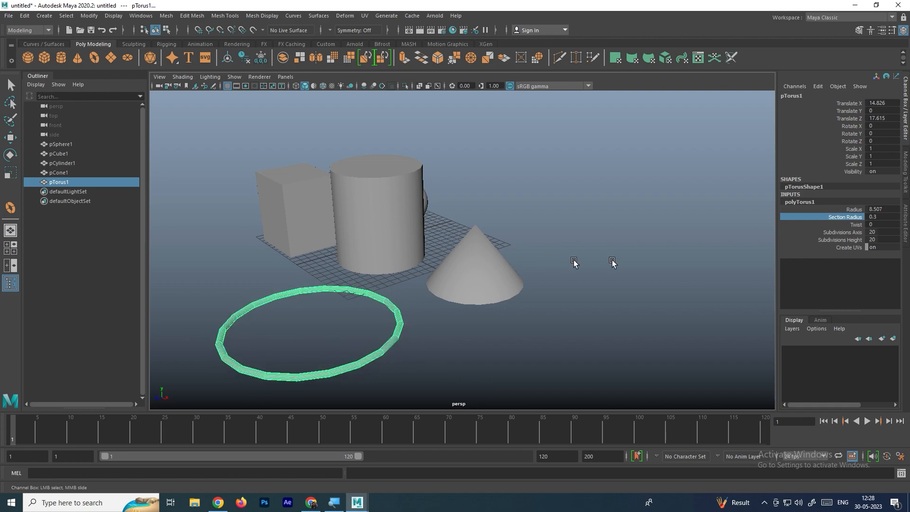
middle_drag(452, 304, 551, 290)
click(843, 224)
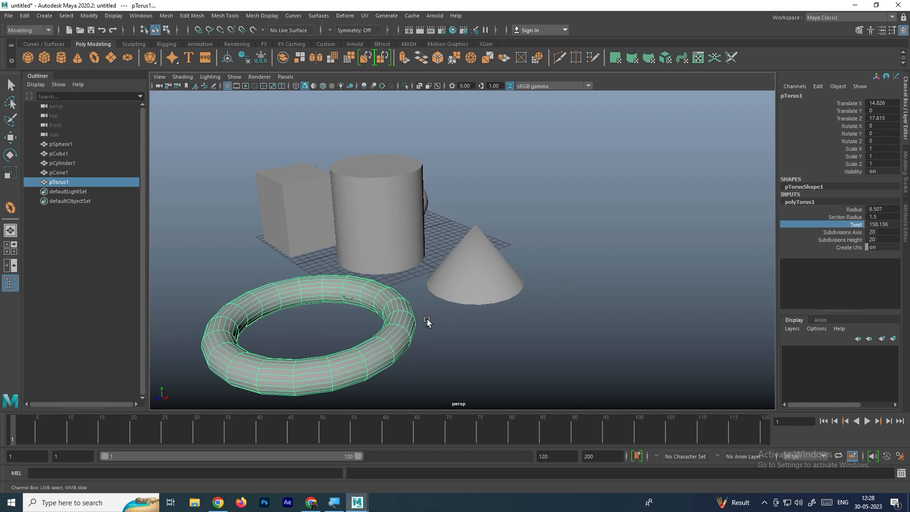
- Reduce the torus's axis and height subdivisions to 6 each
click(854, 232)
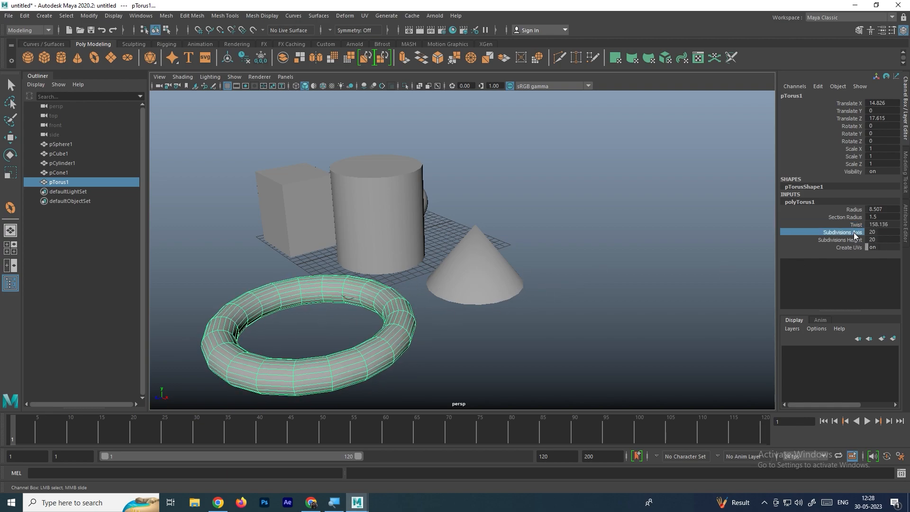
shift+click(855, 240)
middle_drag(498, 317, 458, 300)
alt+drag(459, 300, 417, 318)
alt+middle_drag(417, 318, 521, 234)
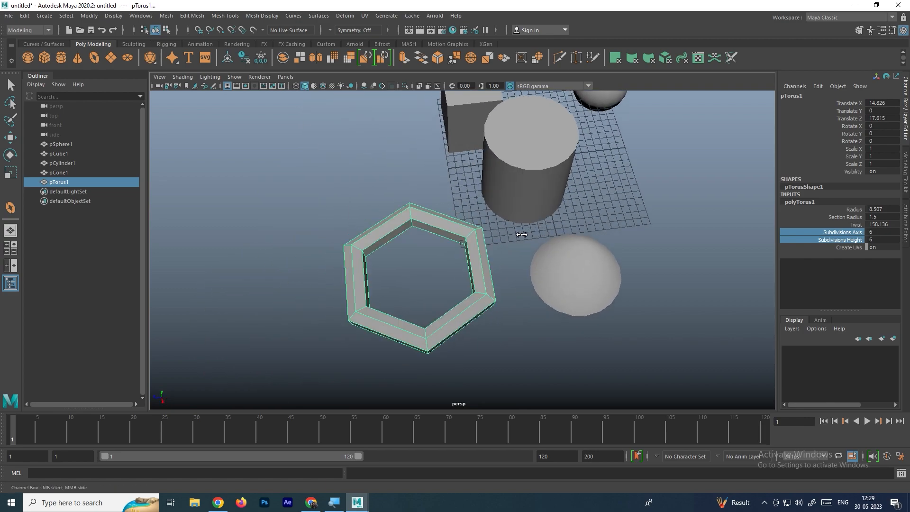
- Try increasing the torus's axis subdivisions to 10, and undo the change
alt+drag(477, 258, 497, 260)
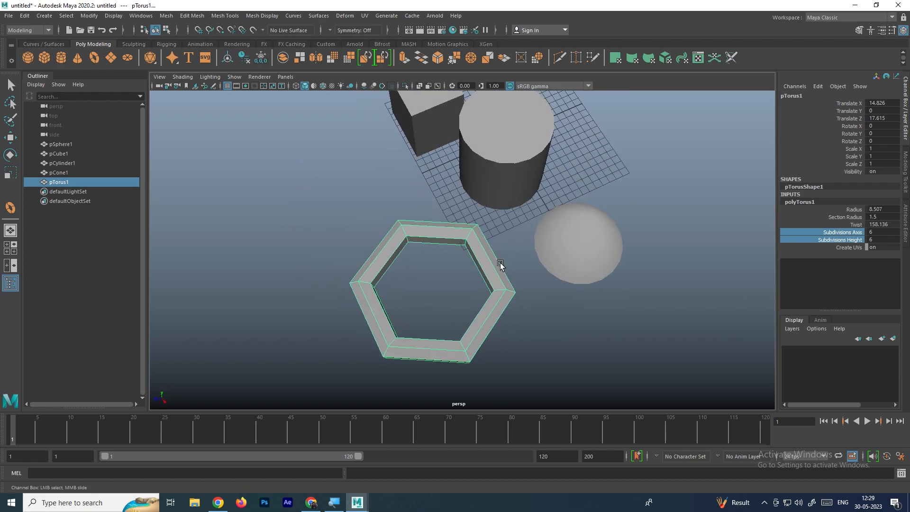
alt+drag(469, 310, 510, 275)
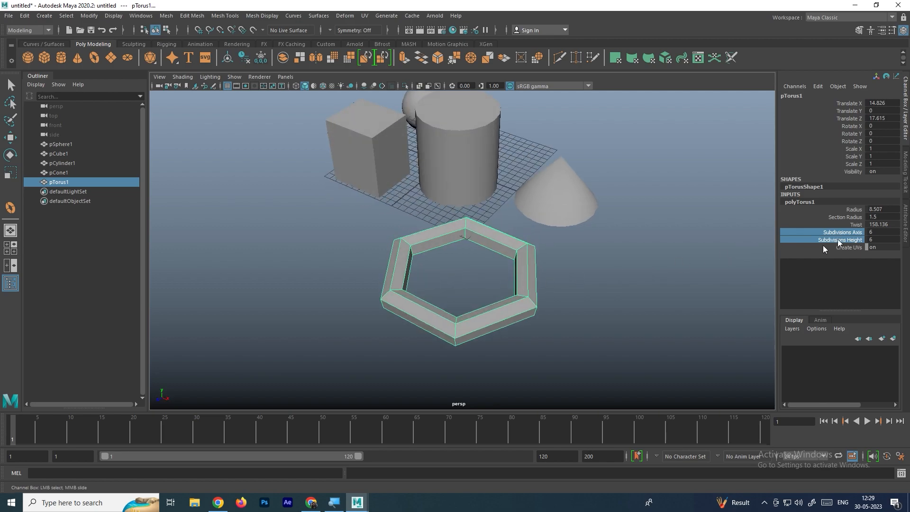
mouse_move(558, 276)
middle_down()
mouse_move(641, 260)
mouse_move(555, 269)
middle_up()
click(832, 232)
middle_drag(627, 266, 643, 264)
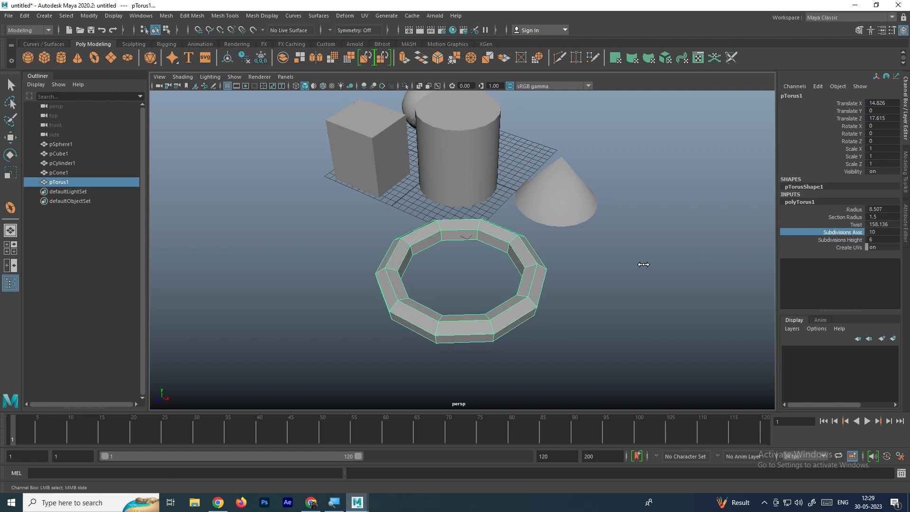
key(ctrl+z)
- Increase the torus's height subdivisions to 23 and reselect the torus
click(837, 240)
middle_drag(560, 273, 641, 274)
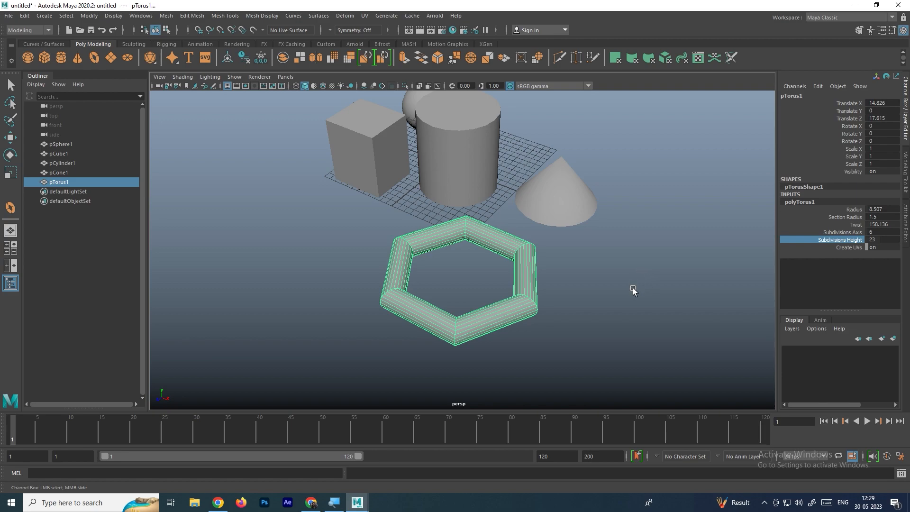
click(633, 288)
click(512, 265)
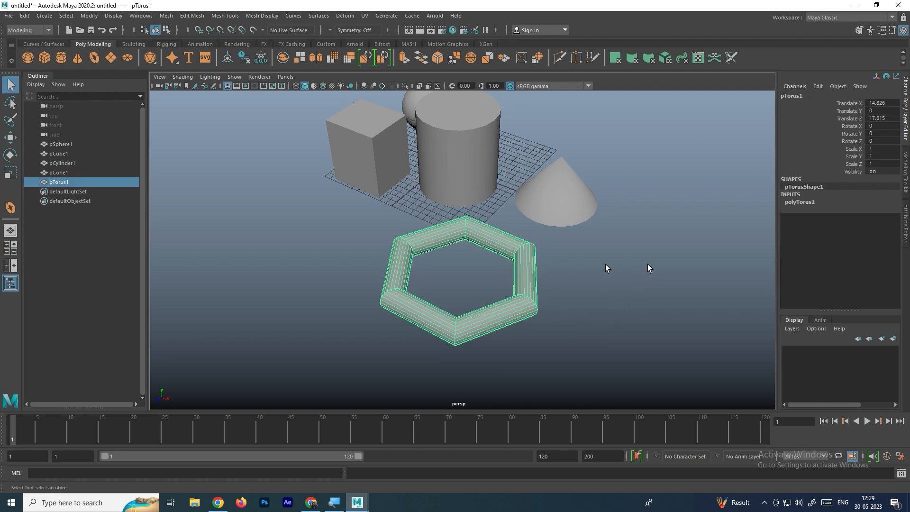
- Reduce the torus's height subdivisions to just a few in its creation inputs
click(799, 202)
click(850, 240)
middle_drag(688, 265, 597, 269)
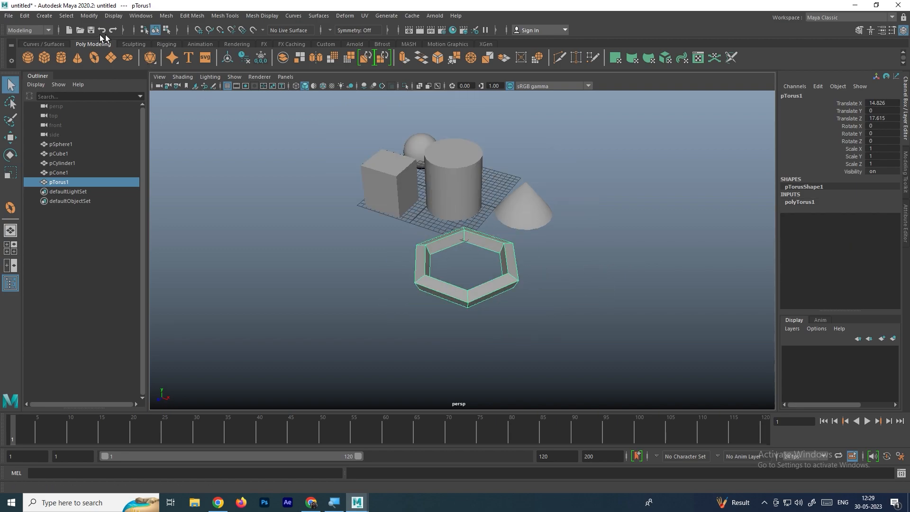
- Draw a polygon helix beside the torus, about 20.8 high and 21.6 wide, with 6.4 coils and a radius of 1
click(43, 16)
mouse_move(74, 50)
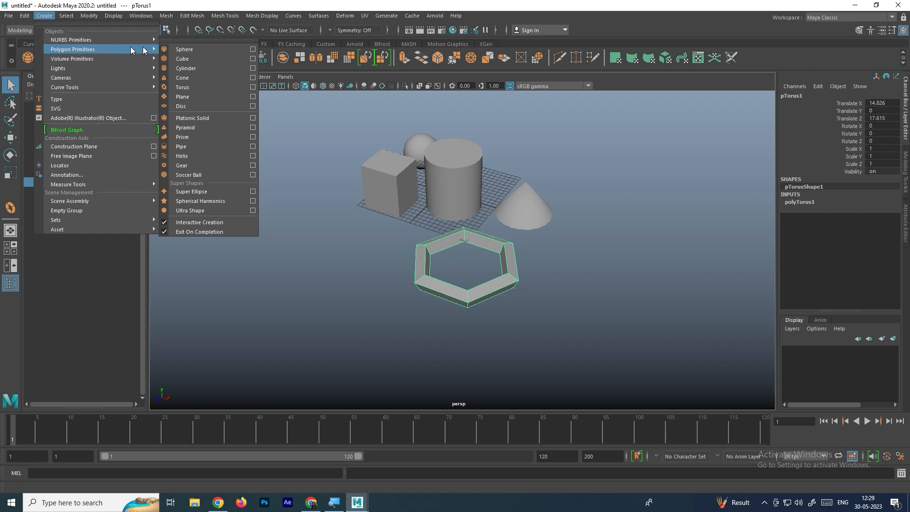
click(187, 155)
drag(302, 267, 341, 296)
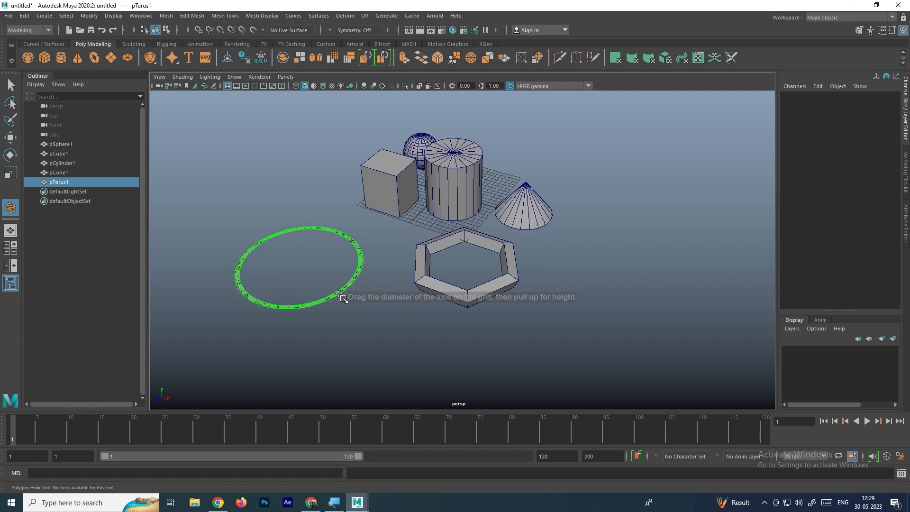
alt+drag(335, 251, 316, 120)
drag(305, 232, 321, 255)
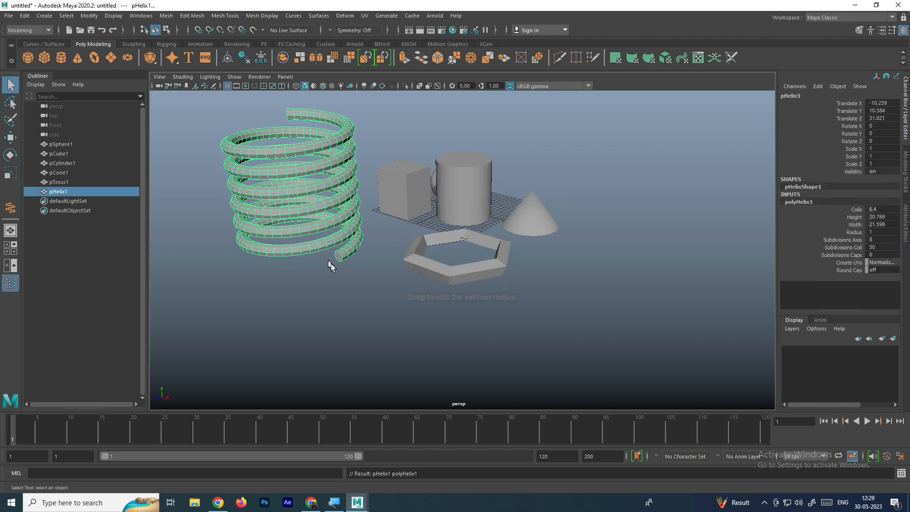
- Delete the helix
alt+middle_drag(319, 156, 357, 204)
scroll(369, 222, up, 2)
alt+middle_drag(374, 236, 427, 206)
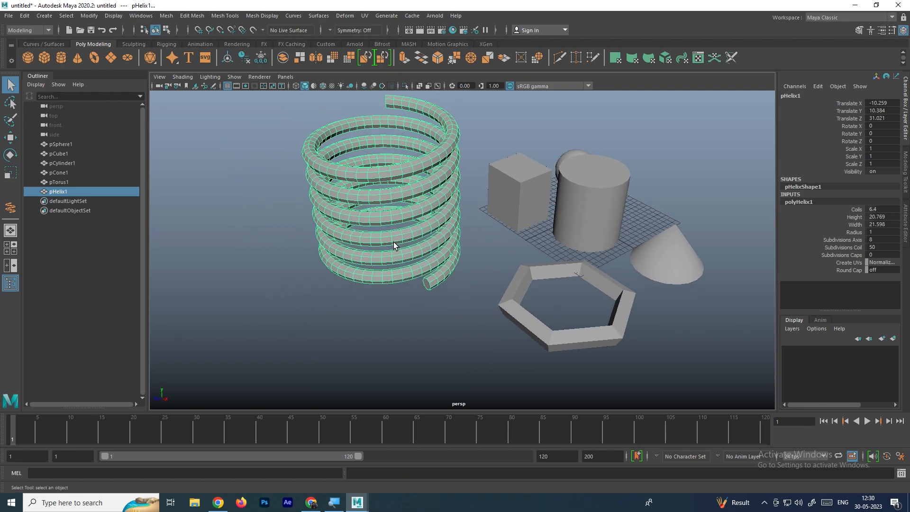
key(Delete)
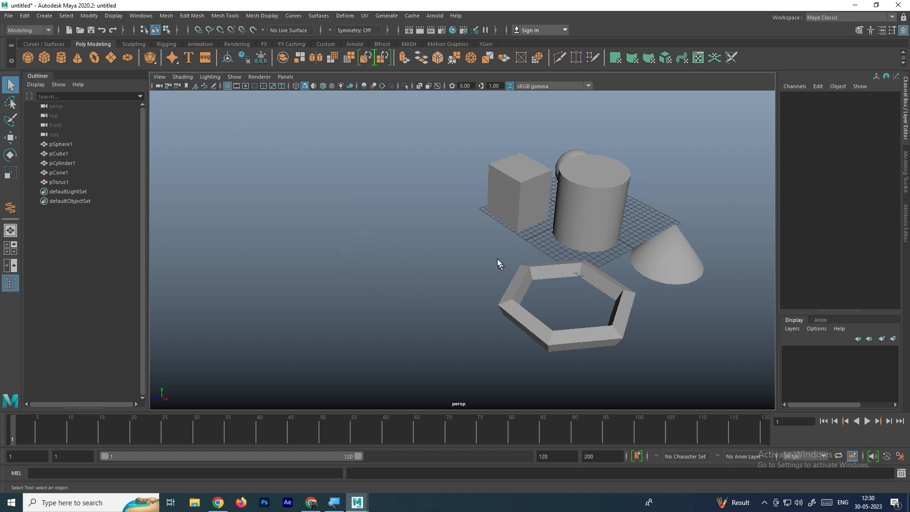
- Draw a polygon helix beside the cube, about 20 high and 24.2 wide, with 8.5 coils and a radius of 1
click(44, 15)
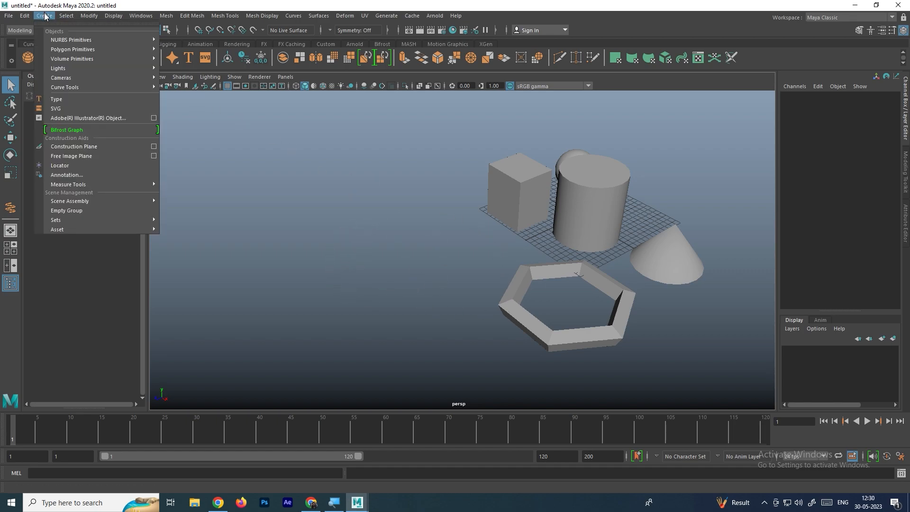
mouse_move(79, 52)
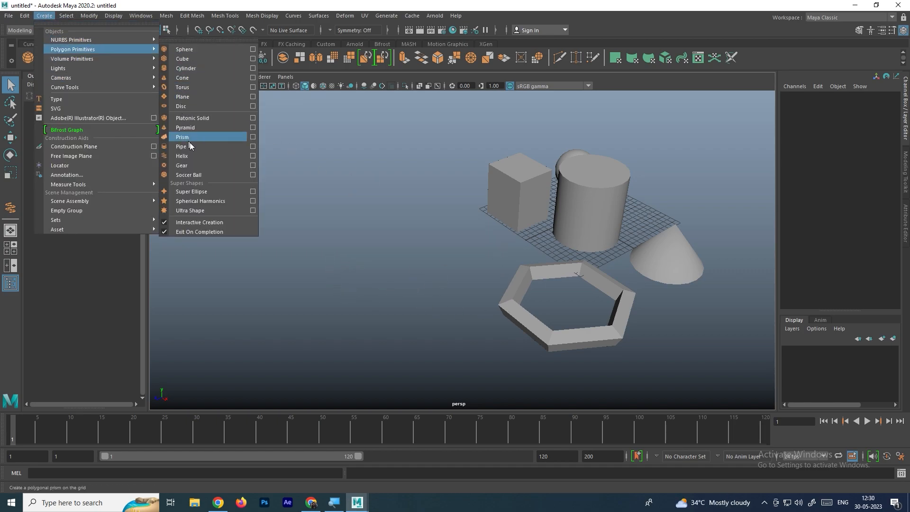
click(182, 156)
drag(337, 232, 380, 268)
drag(392, 209, 368, 107)
drag(340, 191, 369, 189)
drag(313, 229, 313, 226)
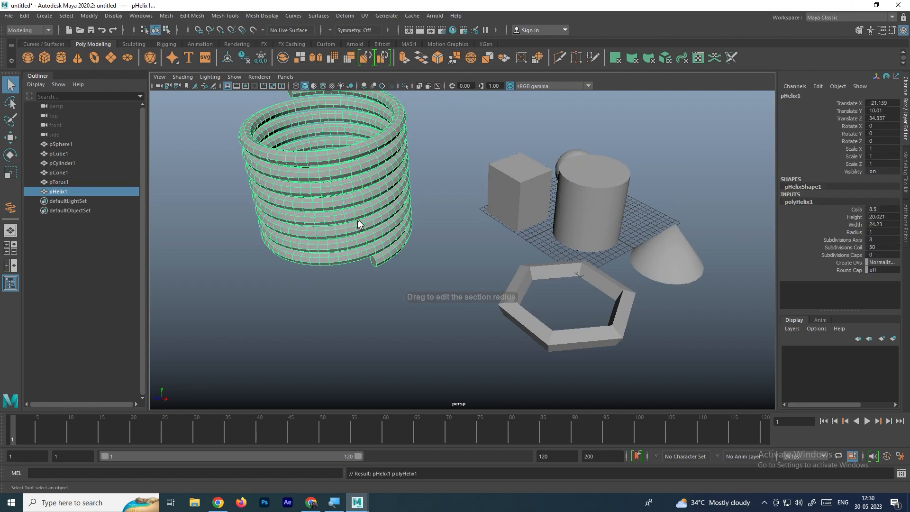
- Reduce the helix to 4 coils and increase its radius to 1.4 in its creation inputs
click(431, 217)
click(379, 200)
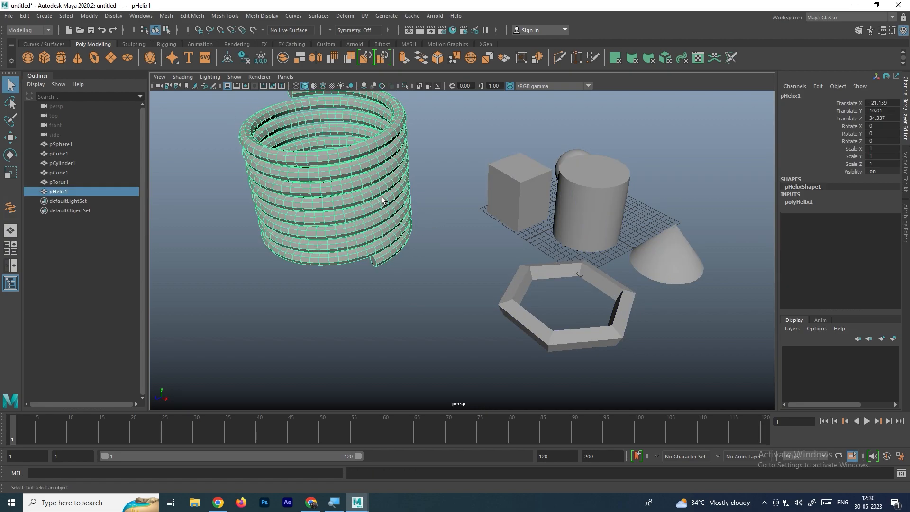
click(798, 202)
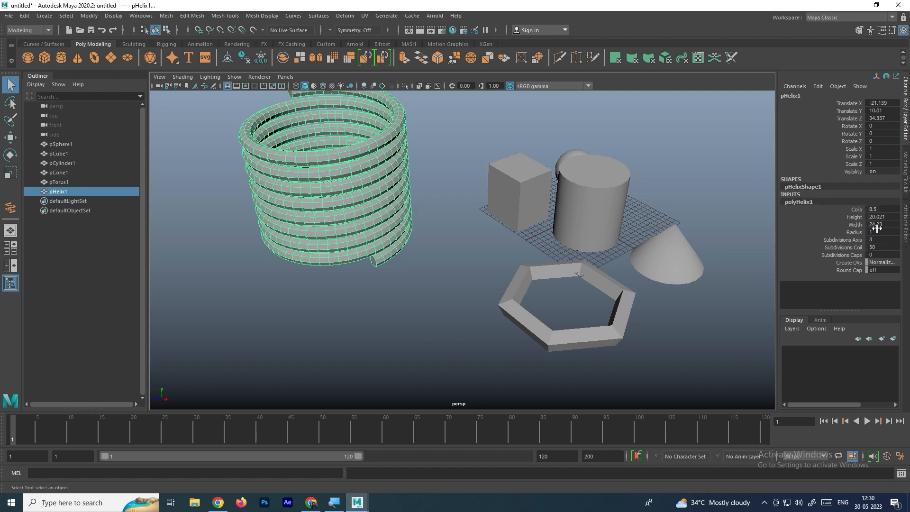
click(856, 210)
middle_drag(577, 207, 635, 208)
click(857, 225)
click(850, 233)
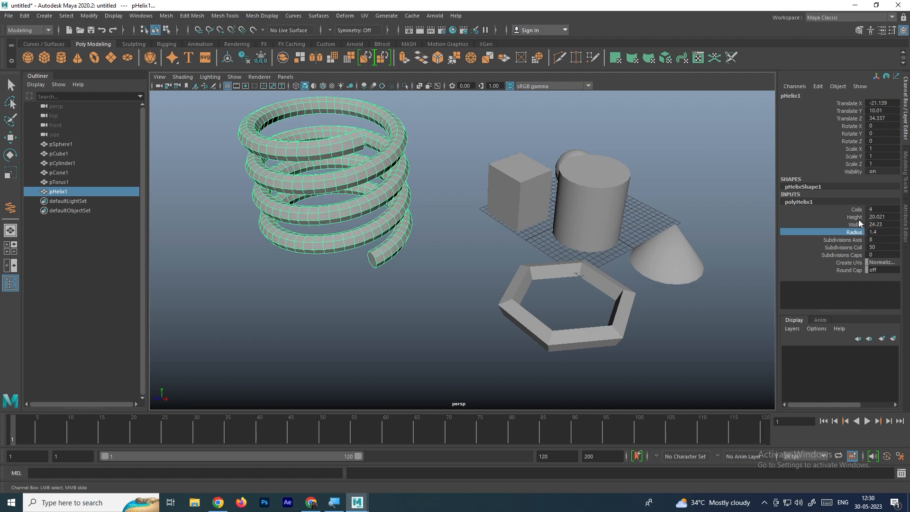
- Reduce the helix's height to about 16.8, its width to about 21 and its coil subdivisions to 8
drag(855, 217, 855, 225)
middle_drag(524, 223, 272, 241)
click(848, 247)
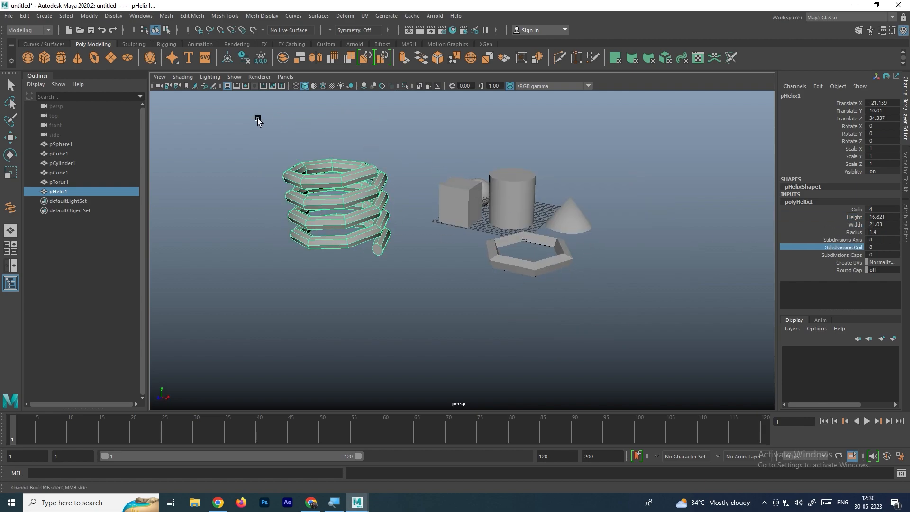
- Create a polygon gear at its default size at the grid origin
click(44, 15)
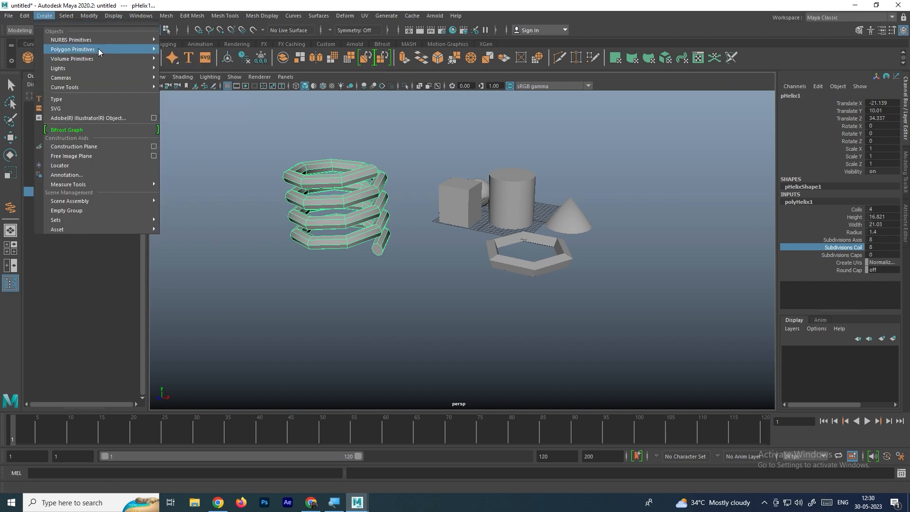
mouse_move(98, 48)
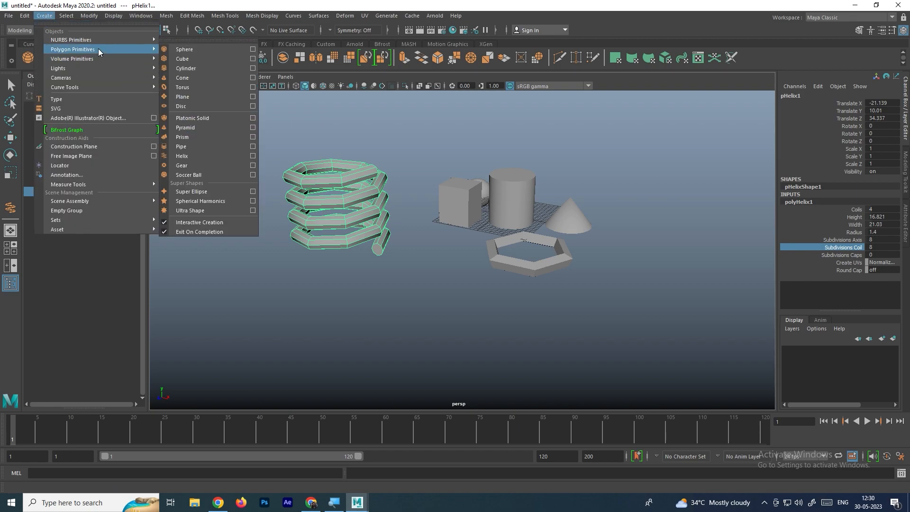
click(185, 165)
click(422, 310)
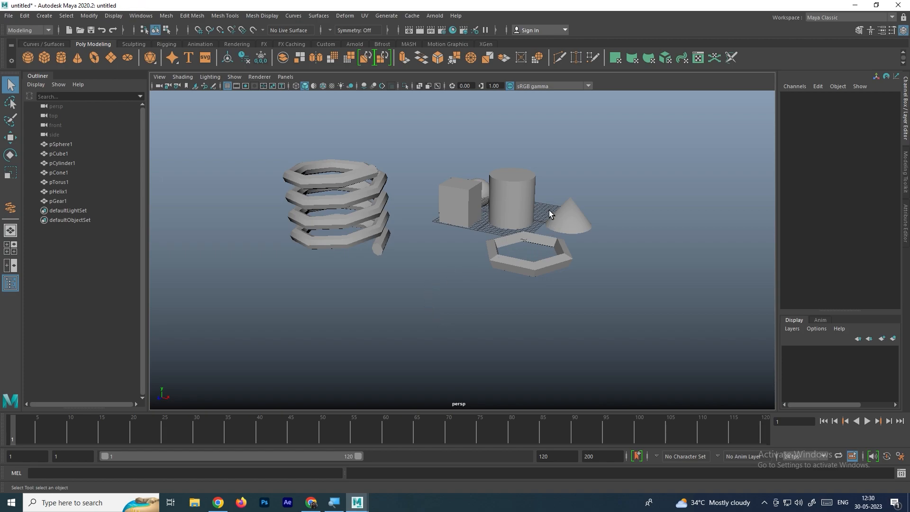
- Move the cylinder backward along the Z axis to uncover the gear, and select the gear
scroll(550, 210, up, 3)
click(536, 209)
alt+middle_drag(535, 208, 457, 231)
key(w)
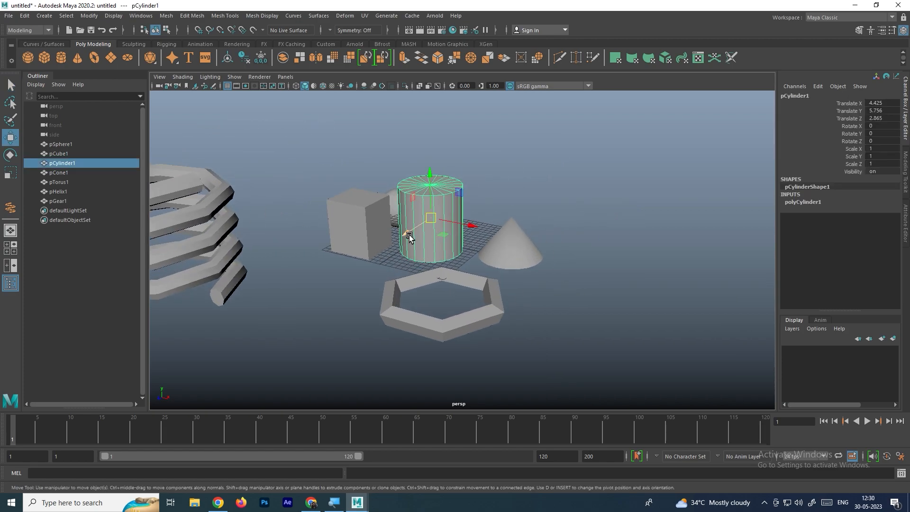
drag(409, 236, 481, 204)
click(417, 239)
key(f)
scroll(465, 223, down, 5)
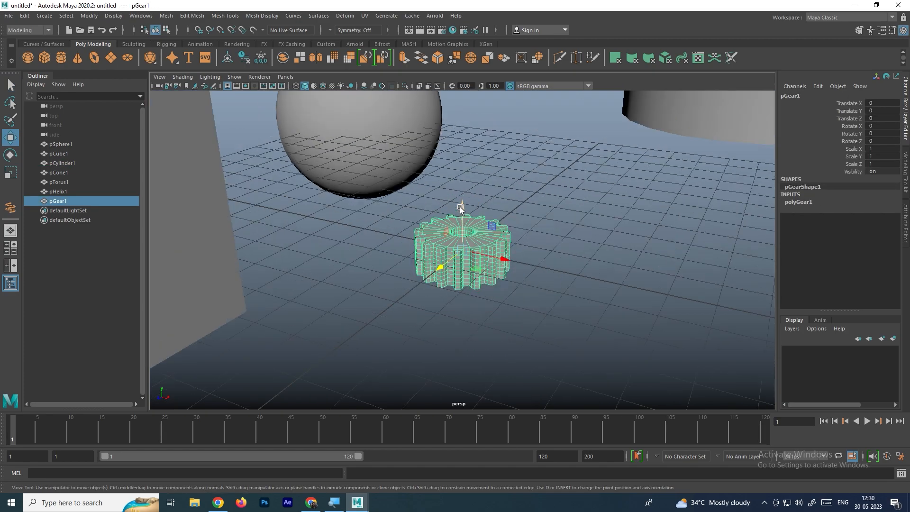
click(44, 15)
mouse_move(89, 45)
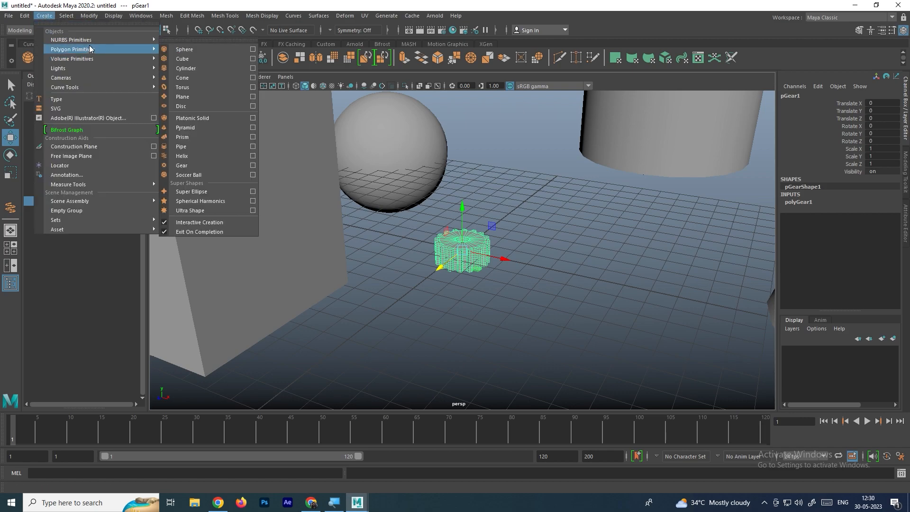
click(524, 289)
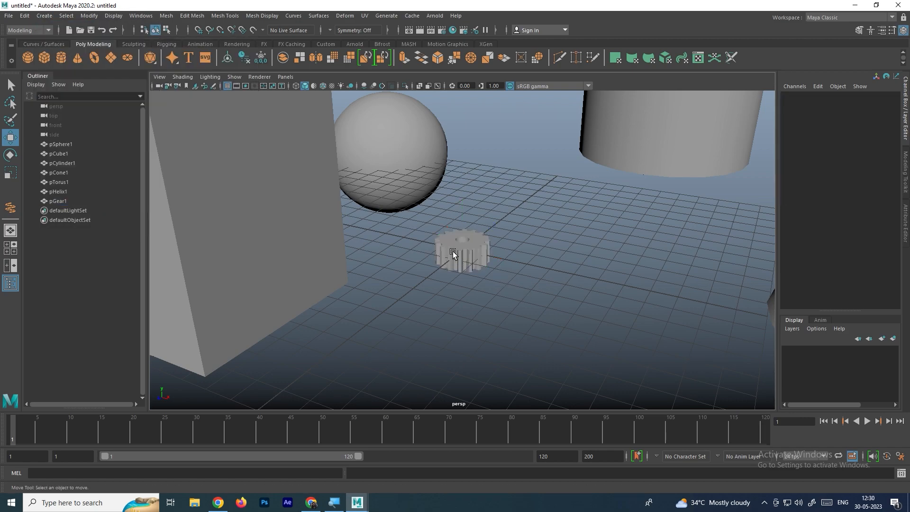
- Scale the gear uniformly to about 3.8 and move it along X to about 33.7, past the cone
click(451, 249)
scroll(480, 230, down, 5)
key(r)
drag(462, 250, 702, 317)
scroll(492, 251, down, 5)
key(w)
key(f)
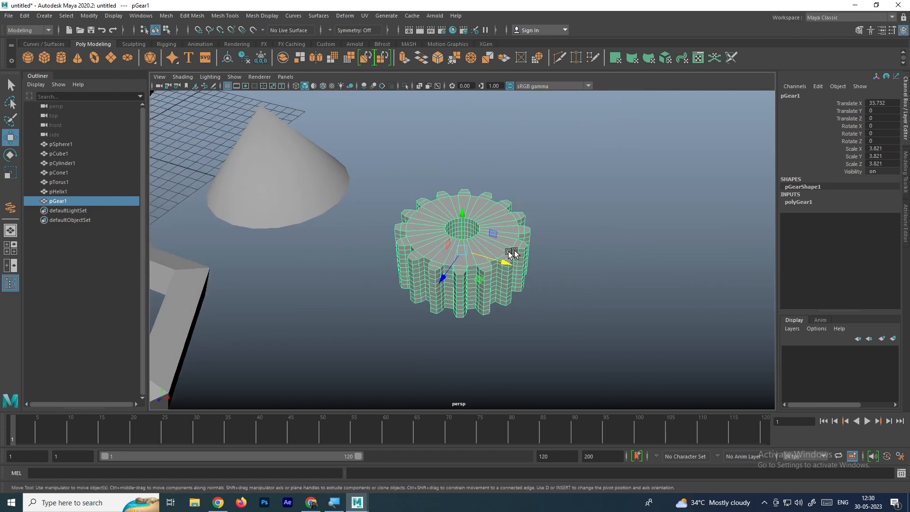
- Set the gear's sides to 9 and its radius to 1.6 in its creation inputs
click(799, 203)
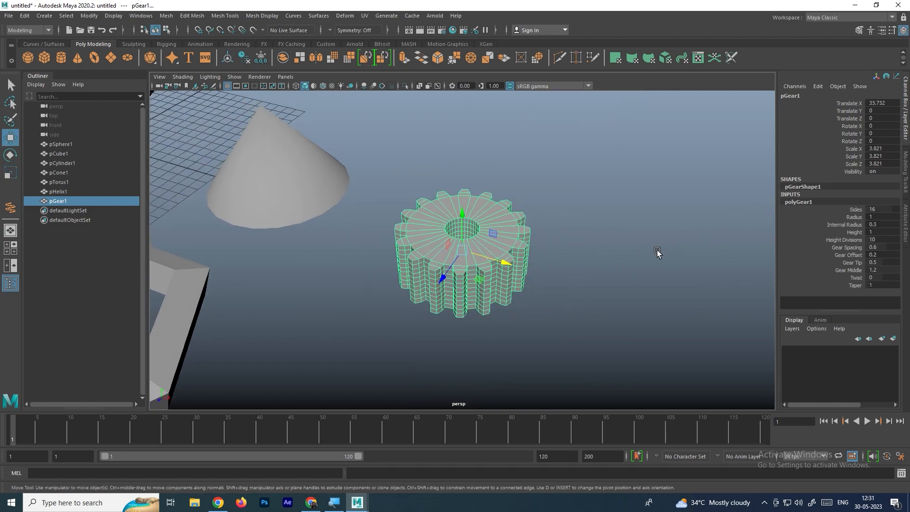
scroll(657, 250, up, 4)
click(855, 209)
middle_drag(679, 205, 639, 208)
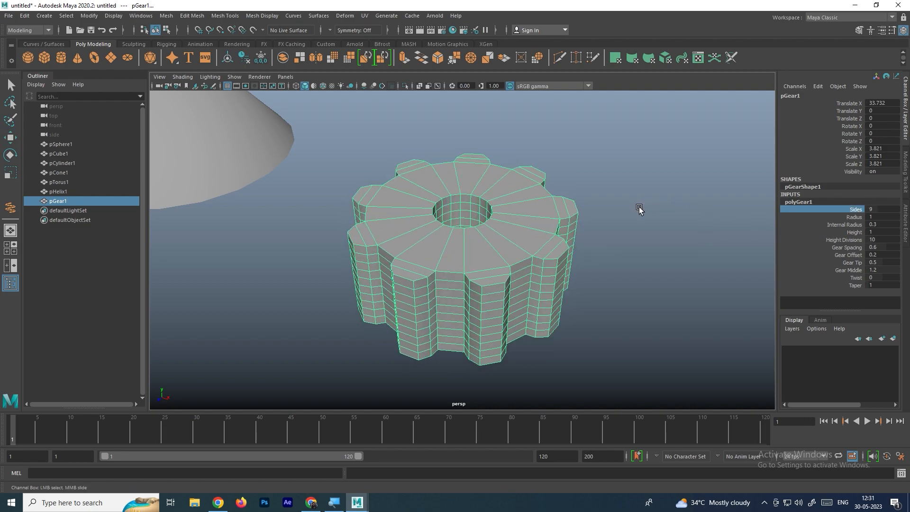
click(858, 217)
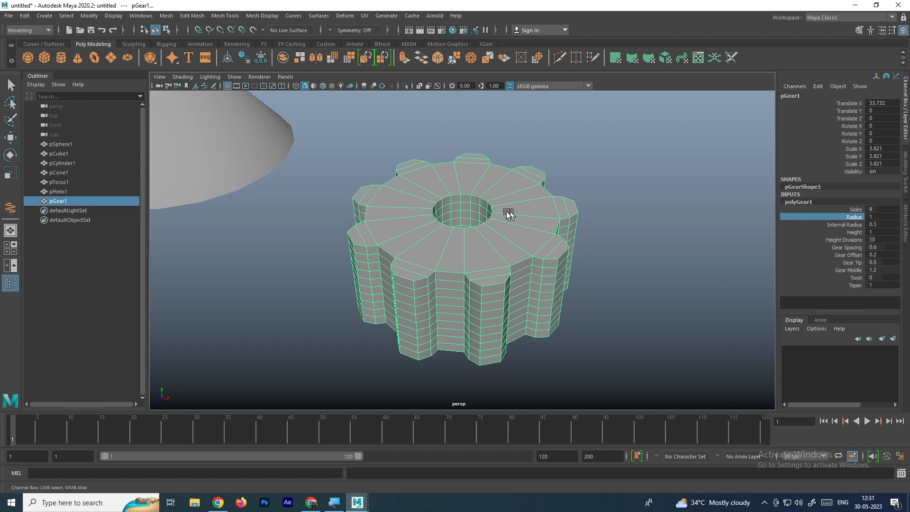
mouse_move(586, 218)
middle_down()
mouse_move(567, 221)
mouse_move(592, 223)
middle_up()
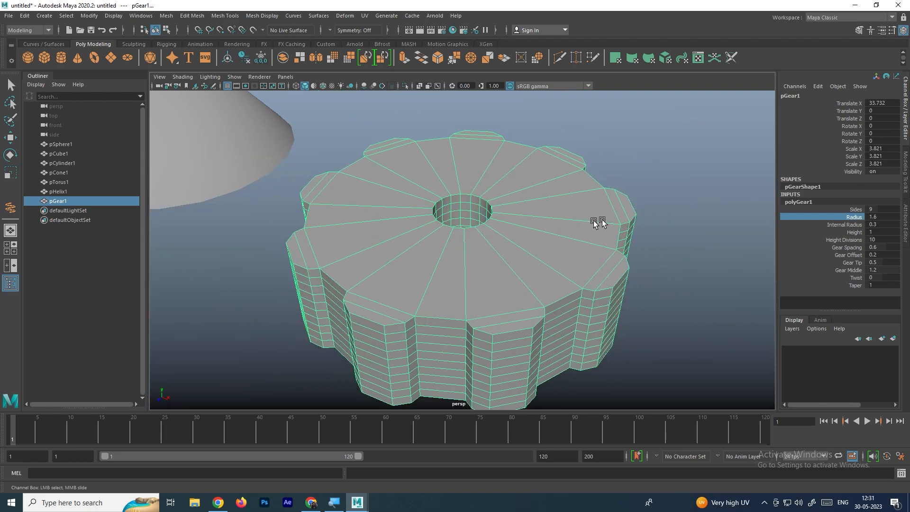
- Set the gear's internal radius to 1.2 and its height to 0.4
click(843, 225)
mouse_move(690, 225)
middle_down()
mouse_move(676, 221)
mouse_move(688, 224)
middle_up()
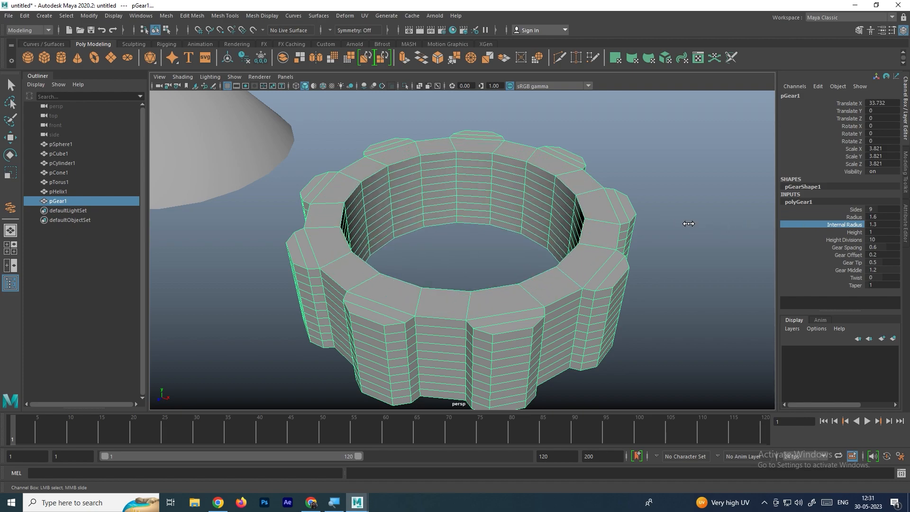
click(853, 231)
middle_drag(768, 232, 734, 231)
alt+drag(736, 221, 720, 227)
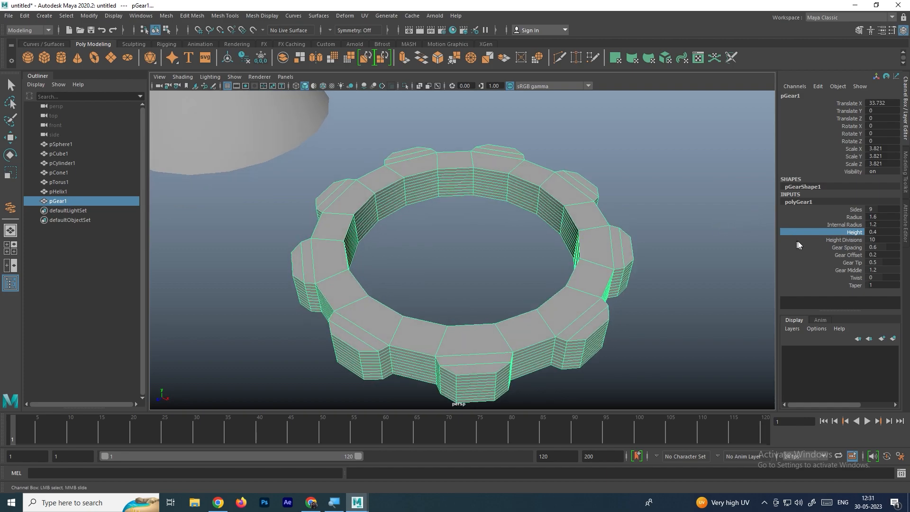
- Set the gear's height divisions to 3, gear spacing to 0.2 and gear offset to 0.9
click(797, 241)
middle_drag(723, 238, 752, 248)
click(848, 247)
click(835, 257)
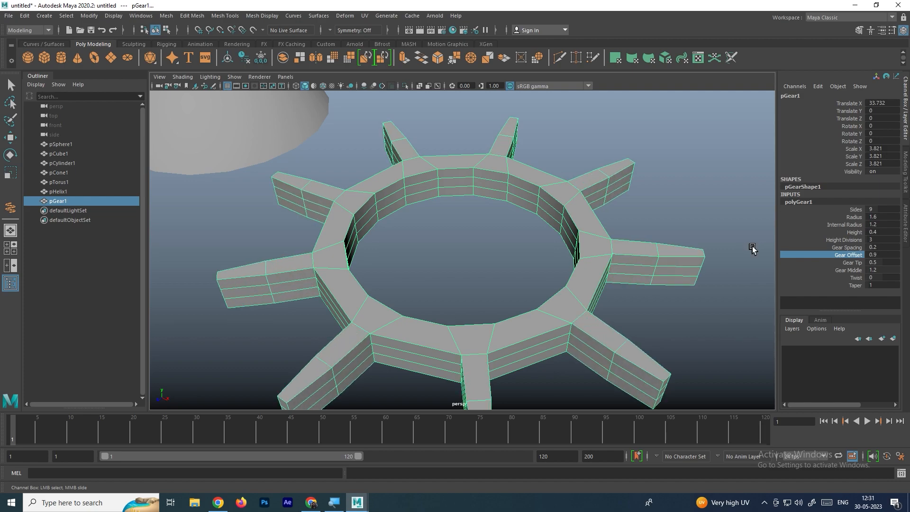
scroll(637, 219, down, 5)
alt+drag(638, 218, 627, 238)
scroll(627, 238, up, 4)
alt+middle_drag(626, 236, 641, 209)
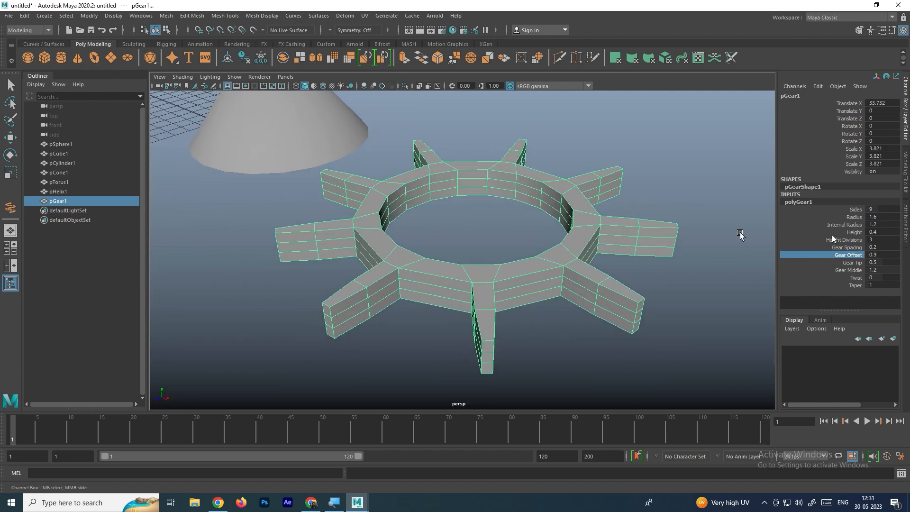
- Set the gear's tip to 0 and its gear middle to 1
click(850, 262)
middle_drag(681, 232, 668, 208)
click(850, 269)
alt+right_drag(762, 199, 651, 223)
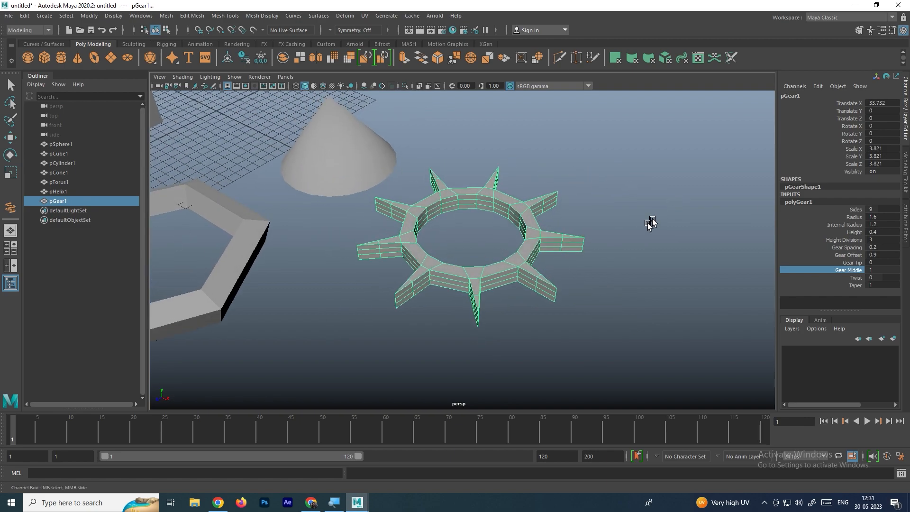
- Increase the gear's twist in its creation inputs until the teeth slant like fan blades
click(728, 213)
click(541, 240)
key(w)
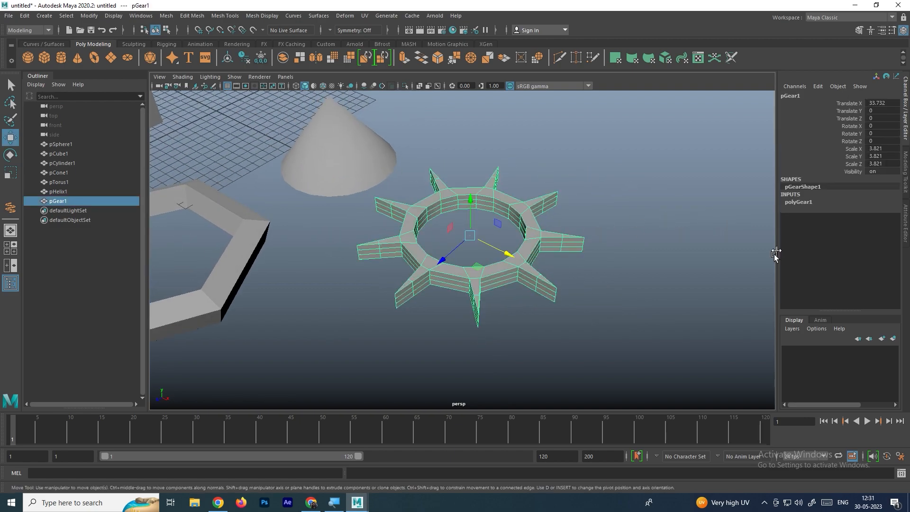
click(800, 201)
click(855, 278)
middle_drag(608, 224, 625, 225)
alt+drag(615, 214, 577, 209)
- Preview the twisted gear with smooth mesh display and inspect it selected and unselected from several angles
key(3)
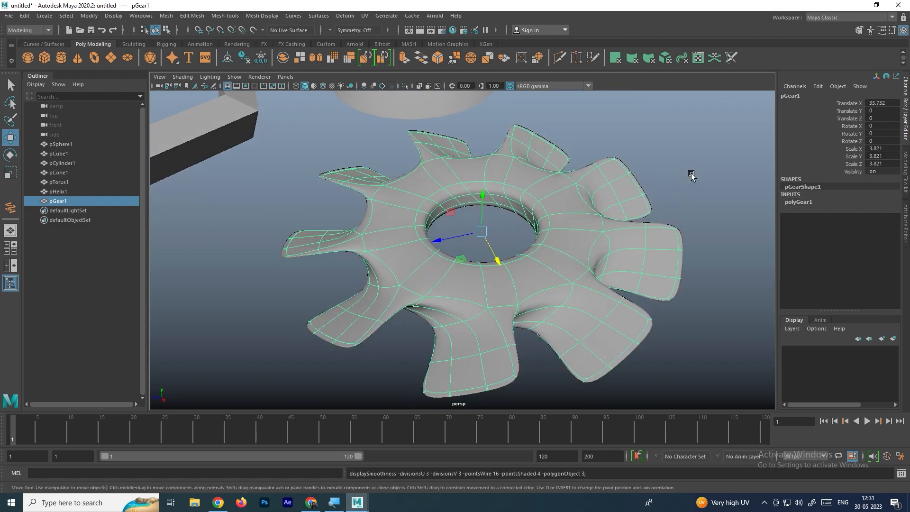
click(690, 177)
alt+drag(690, 176, 565, 221)
click(565, 221)
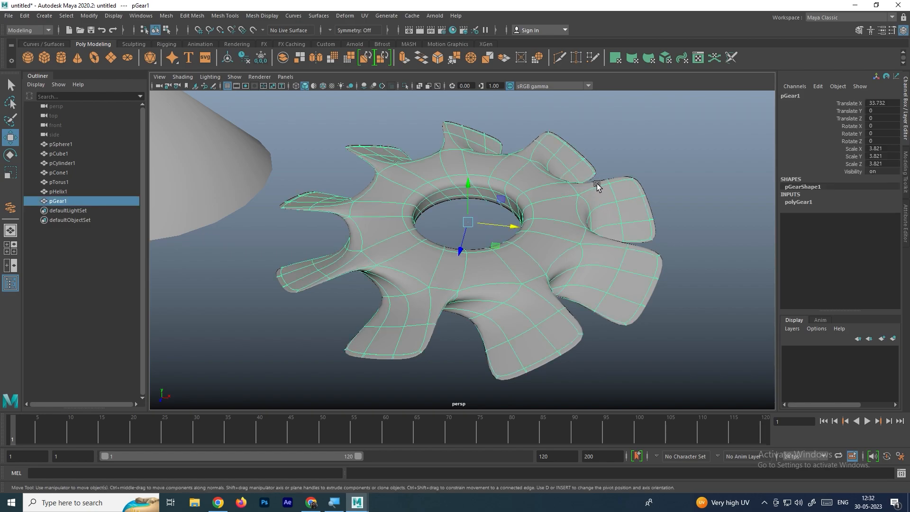
click(636, 177)
click(552, 215)
click(665, 184)
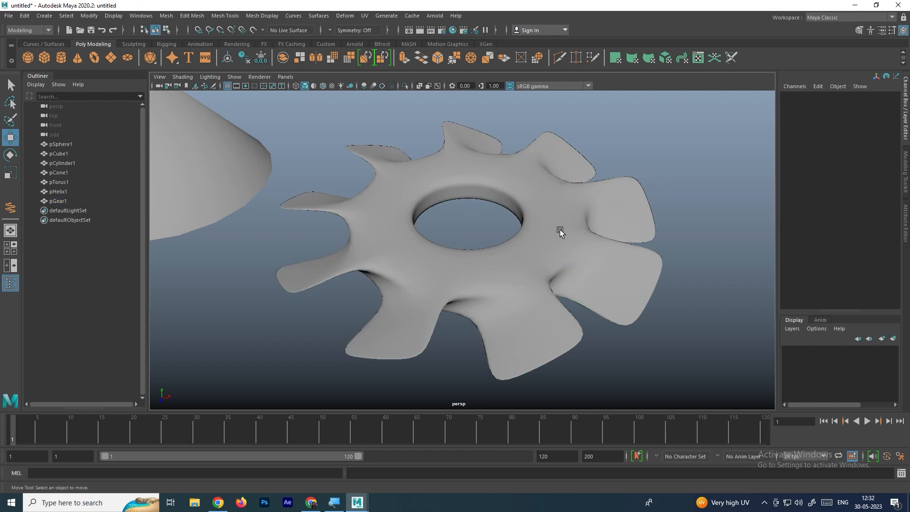
click(611, 226)
alt+drag(576, 225, 540, 216)
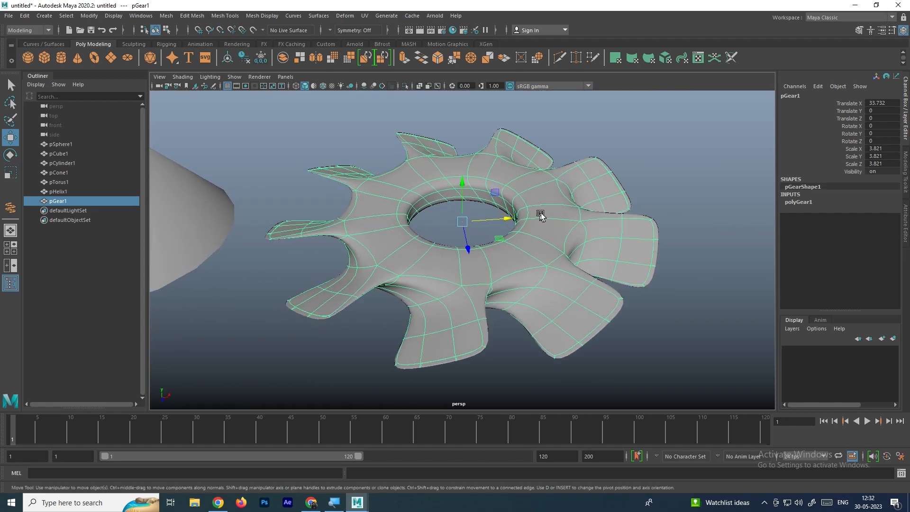
alt+drag(575, 242, 558, 232)
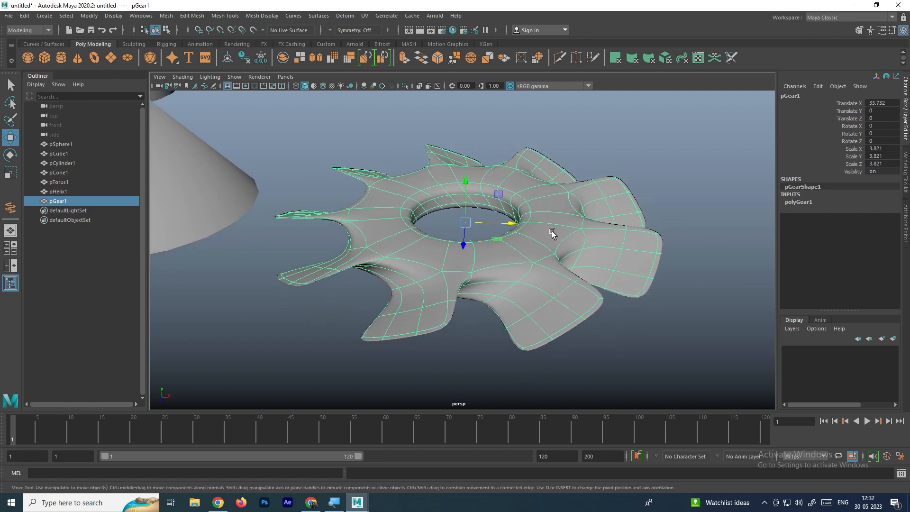
- Compare the gear's original and smoothed displays, ending with smooth mesh preview off
key(1)
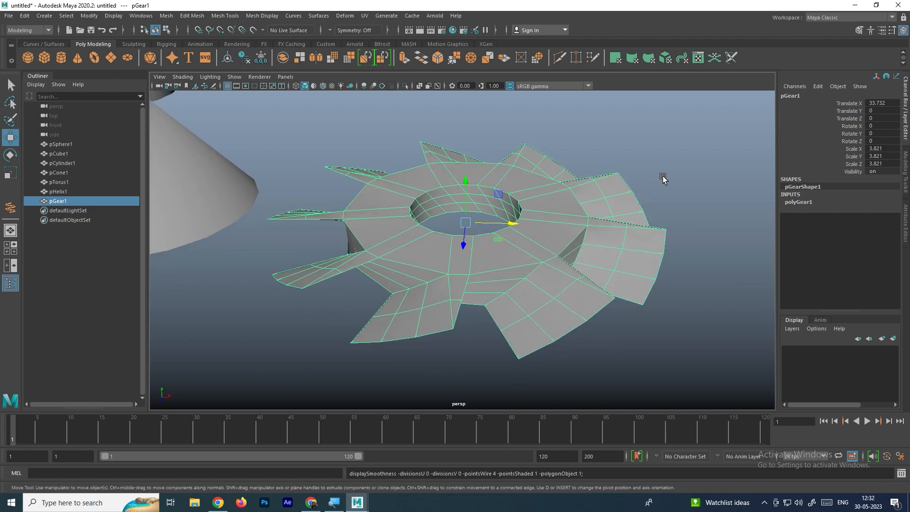
key(3)
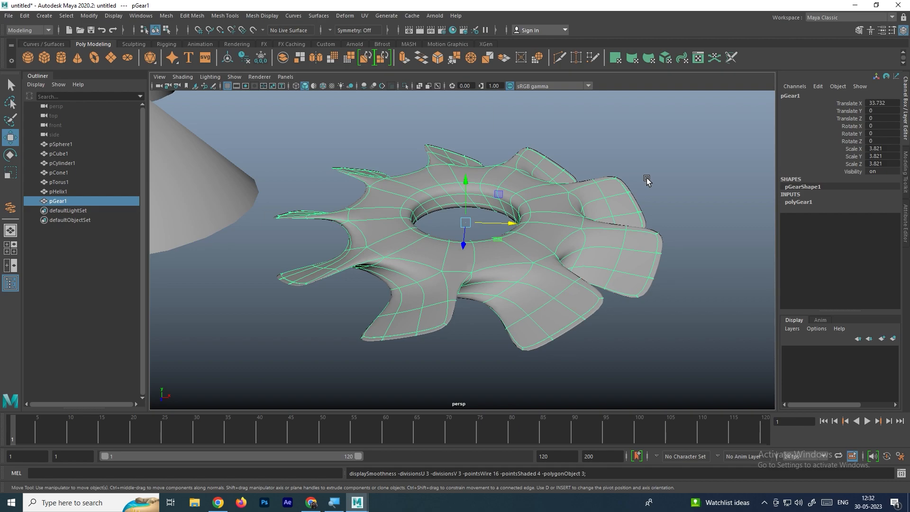
key(1)
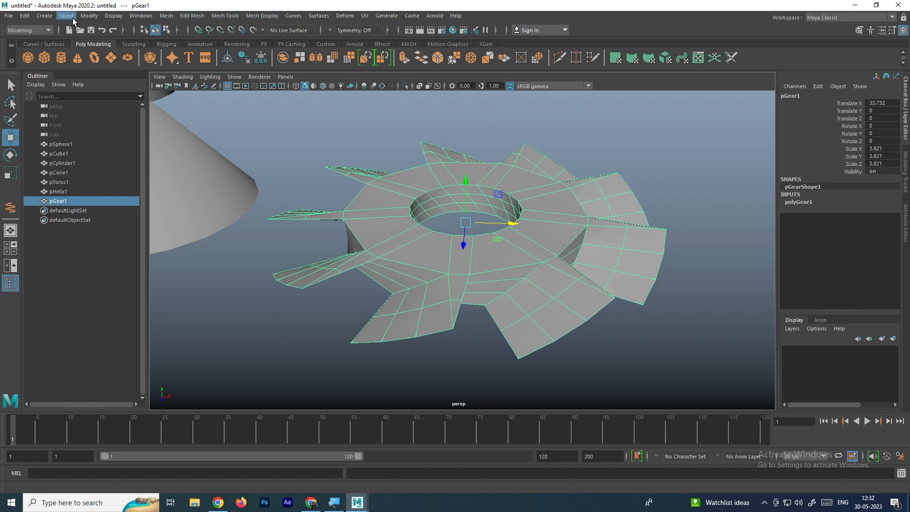
- Try the Smooth mesh operation on the gear with 1 division, undo it, and deselect the gear
click(167, 15)
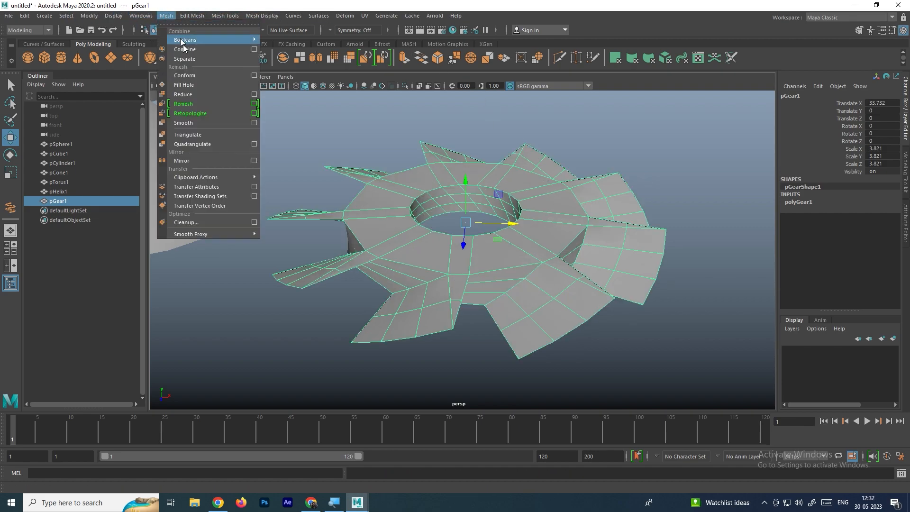
click(195, 123)
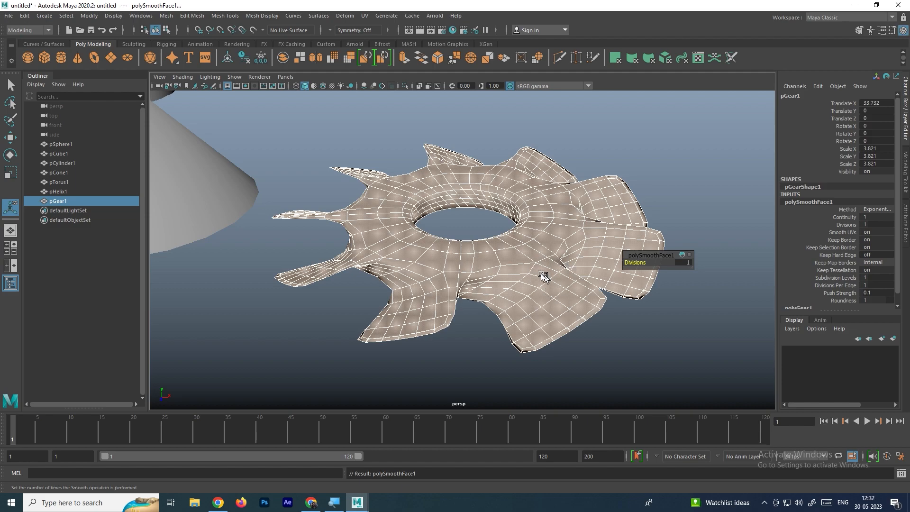
key(ctrl+z)
key(shift+z)
key(ctrl+z)
click(662, 182)
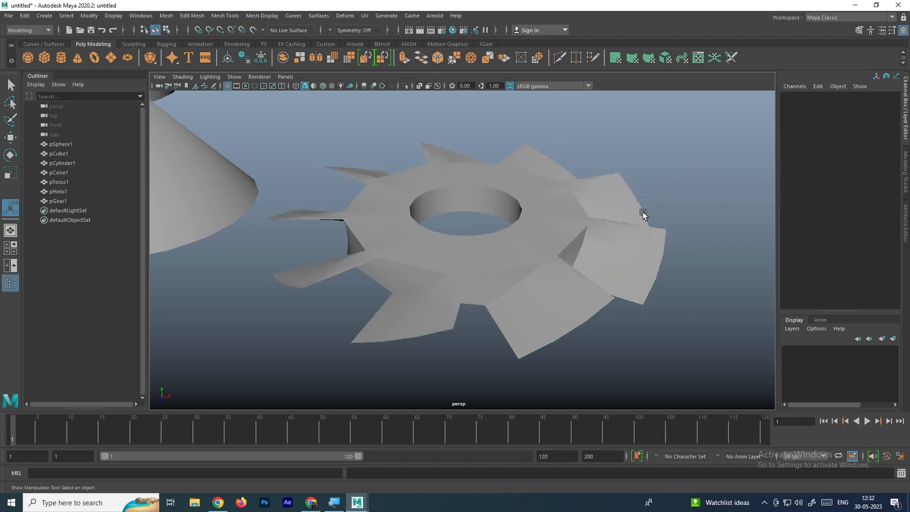
- Examine the gear with smooth mesh preview switched on and off, ending in the unsmoothed display
click(534, 230)
key(3)
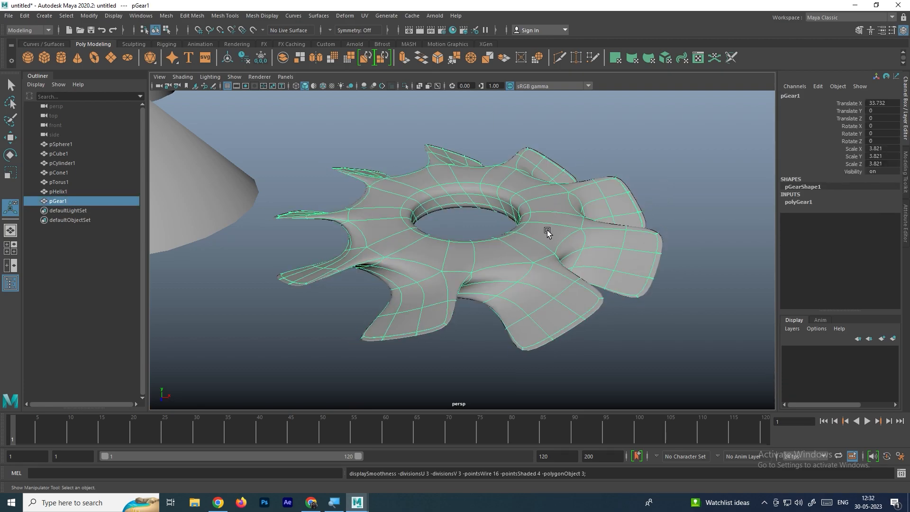
click(166, 16)
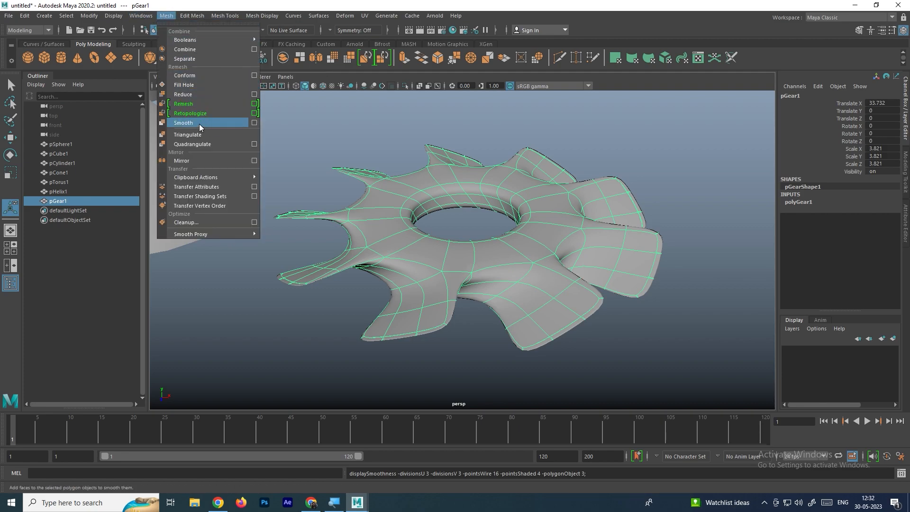
click(591, 143)
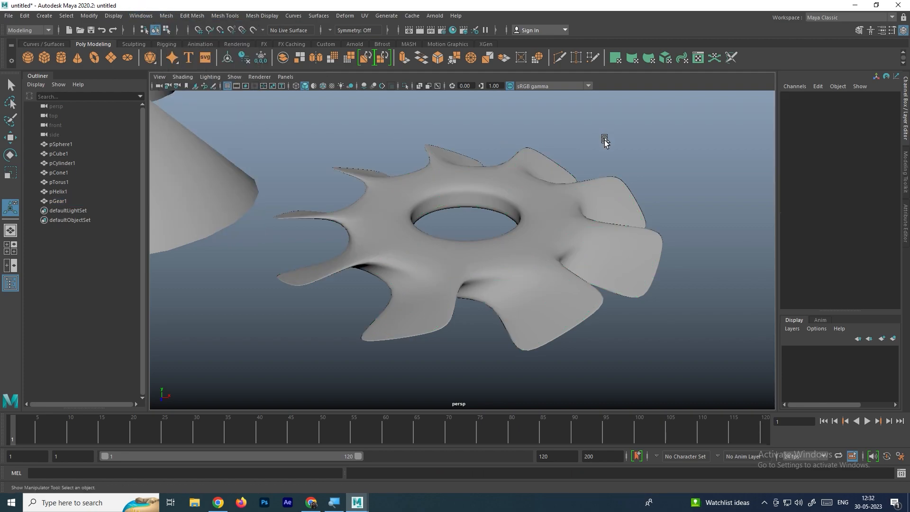
click(542, 234)
key(1)
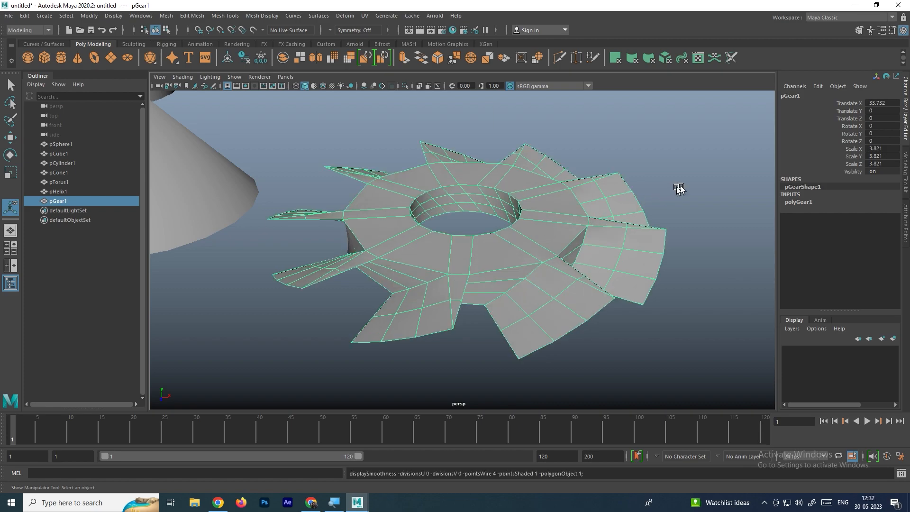
click(695, 180)
click(555, 229)
key(3)
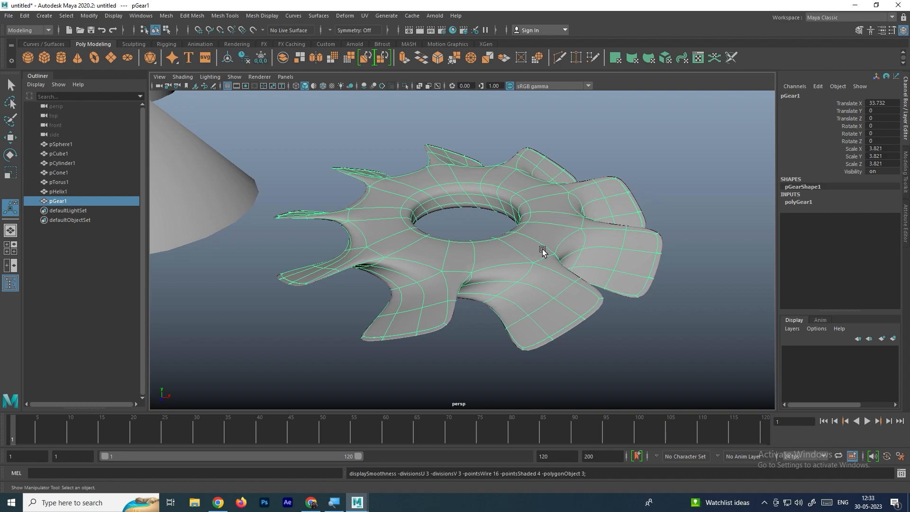
click(668, 202)
click(572, 235)
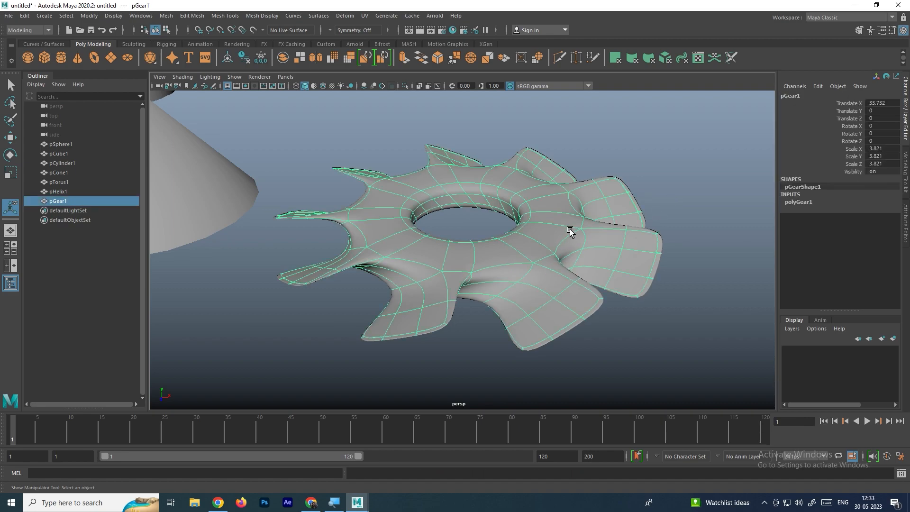
key(1)
alt+drag(417, 242, 447, 229)
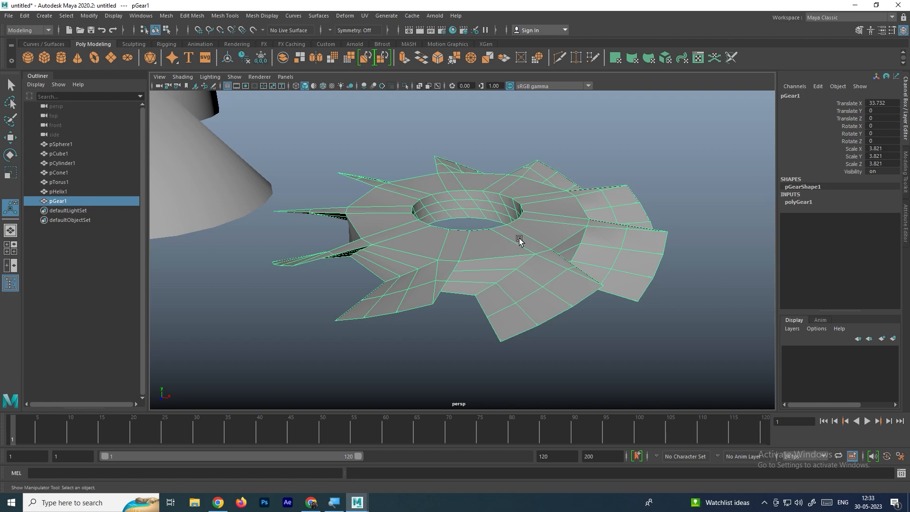
- Try applying Smooth twice to the gear mesh, 1 division each, and inspect the denser wireframe
click(166, 16)
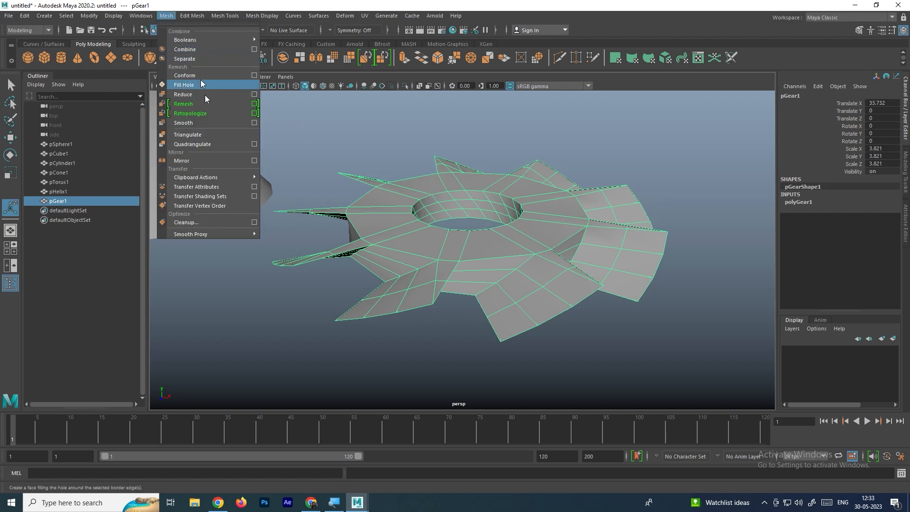
click(190, 124)
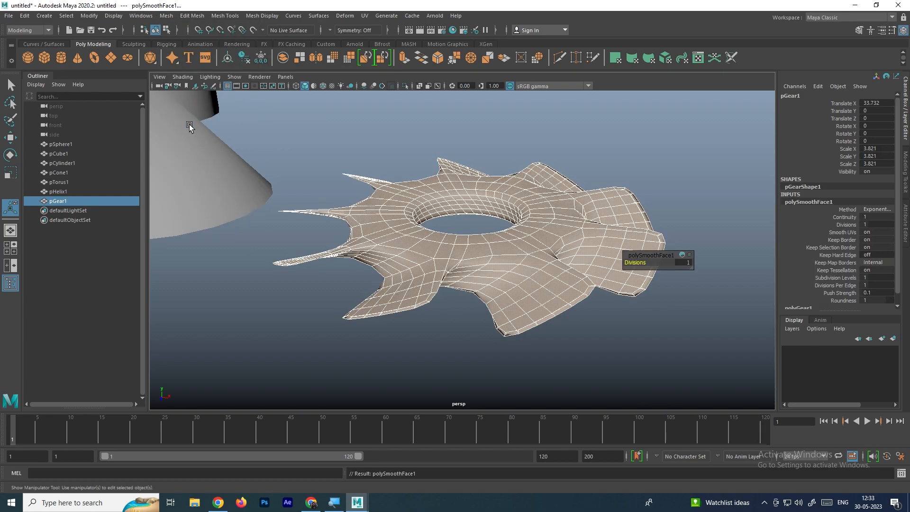
click(166, 16)
click(190, 120)
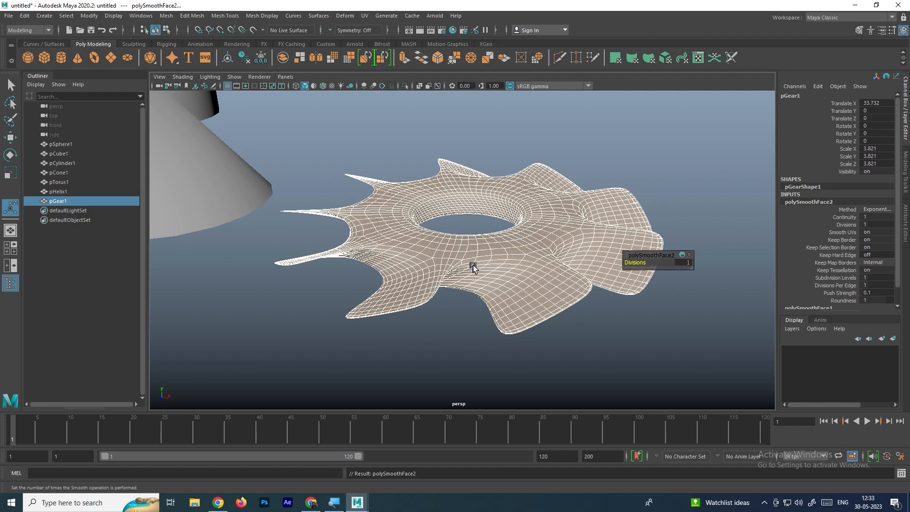
click(489, 335)
click(536, 257)
click(589, 188)
alt+drag(589, 189, 384, 230)
click(506, 270)
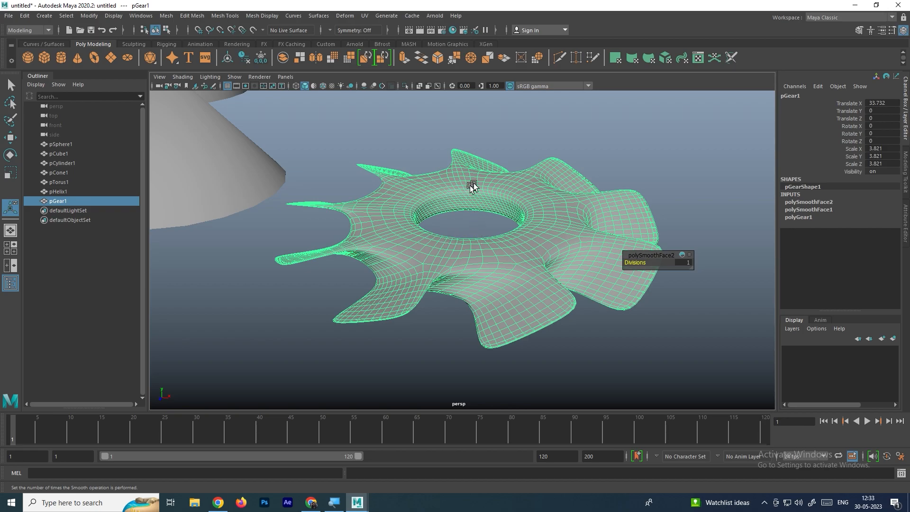
mouse_move(468, 252)
alt+mouse_down()
mouse_move(461, 264)
mouse_move(468, 236)
mouse_move(470, 254)
mouse_move(461, 251)
alt+mouse_up()
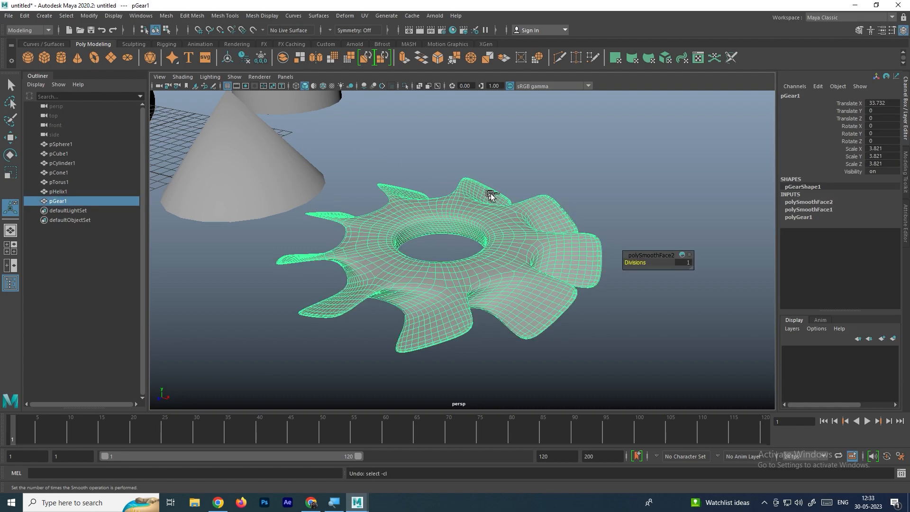
- Undo both Smooth operations on the gear mesh
key(ctrl+z)
key(ctrl+z)
key(ctrl+z)
click(564, 186)
click(509, 266)
key(1)
click(575, 189)
click(505, 231)
key(ctrl+z)
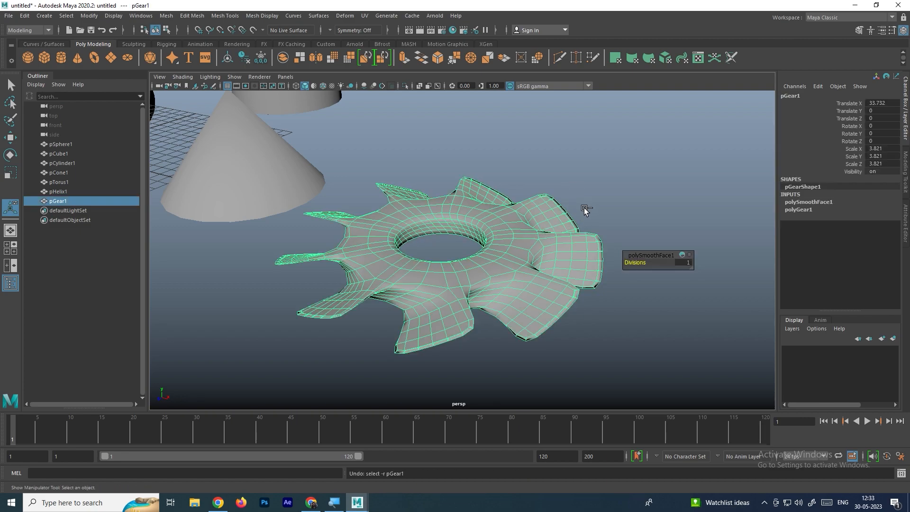
key(ctrl+z)
- Turn on smooth mesh preview for the gear while keeping its original polygon mesh
scroll(444, 271, down, 3)
key(3)
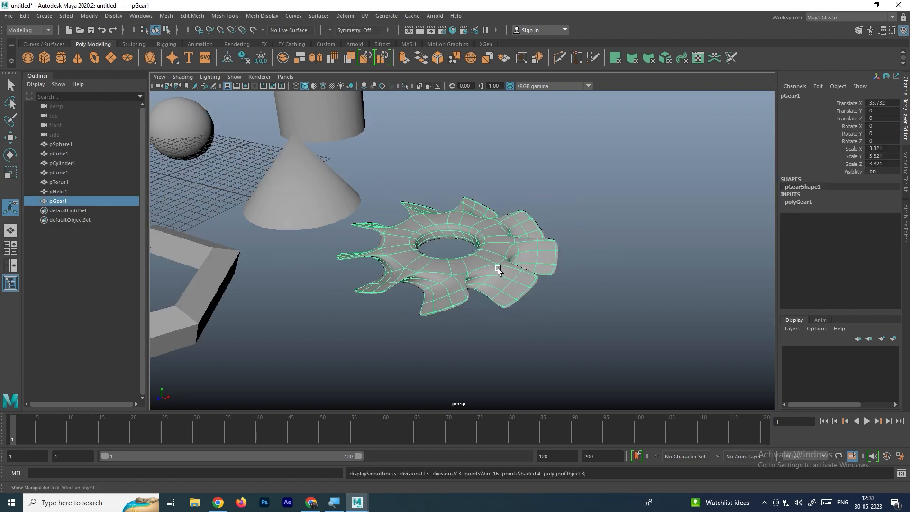
scroll(497, 268, up, 3)
alt+drag(441, 274, 530, 290)
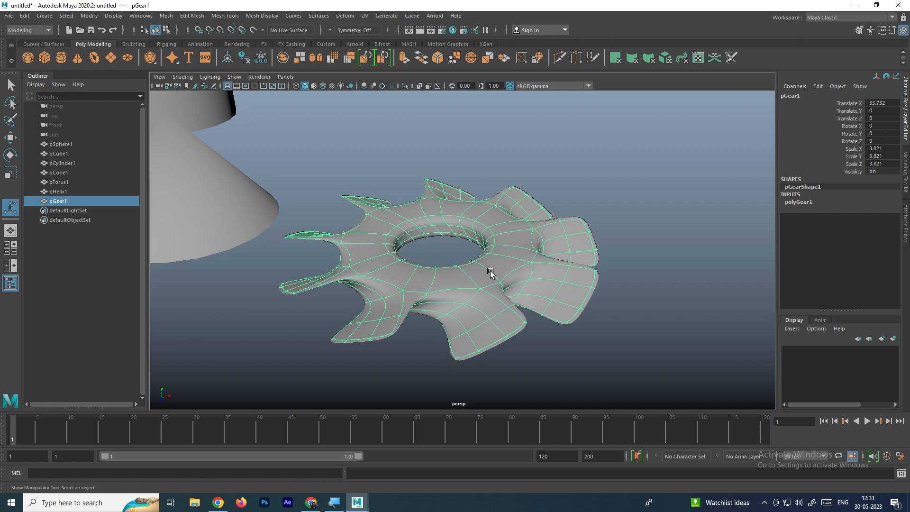
click(615, 231)
click(518, 264)
click(171, 16)
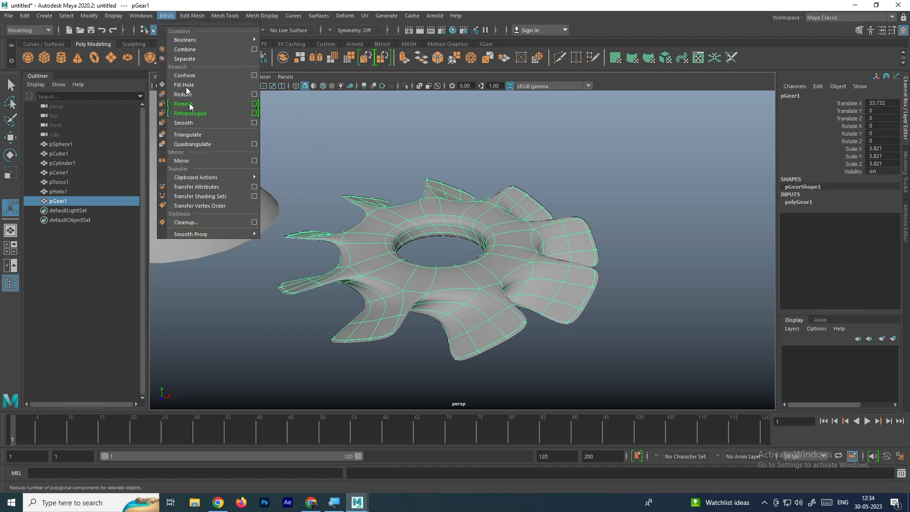
click(191, 122)
- Create a polygon soccer ball in front of the torus and set its side length to 3.273
scroll(416, 252, down, 5)
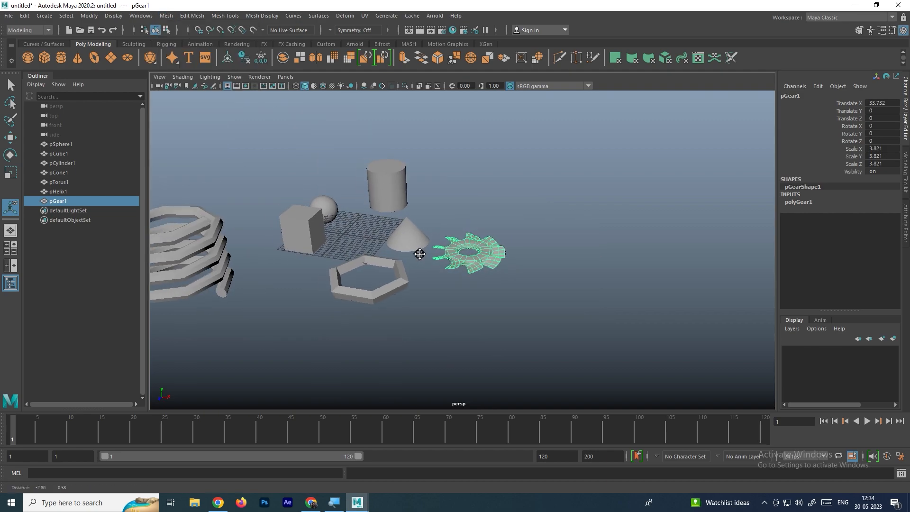
click(42, 15)
mouse_move(71, 48)
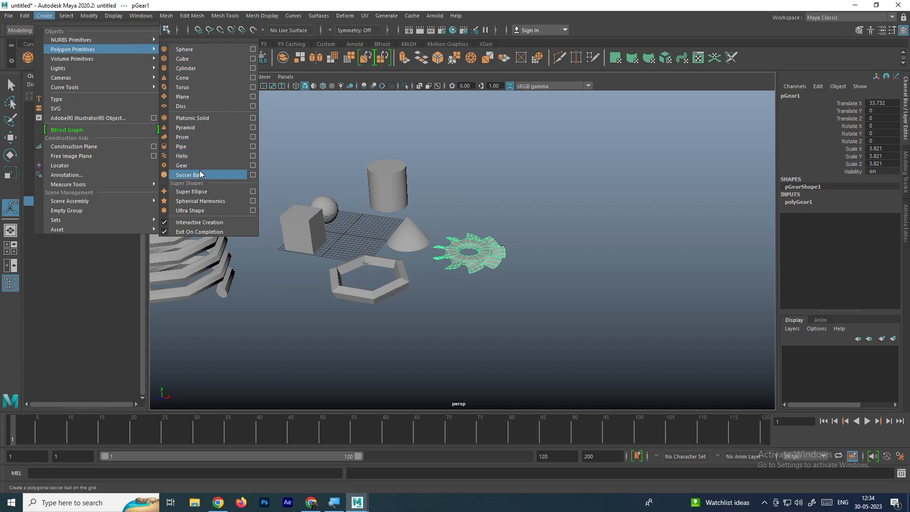
click(216, 174)
drag(445, 304, 331, 284)
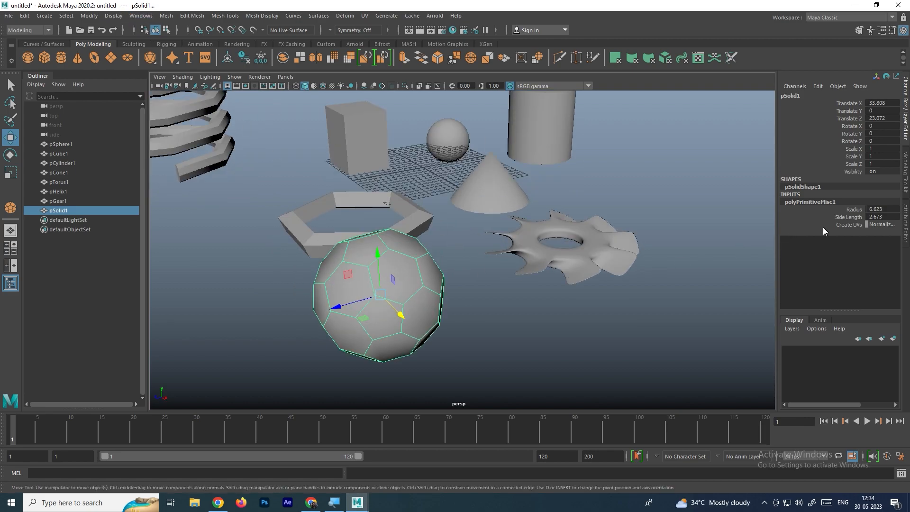
click(854, 217)
middle_drag(531, 241, 535, 241)
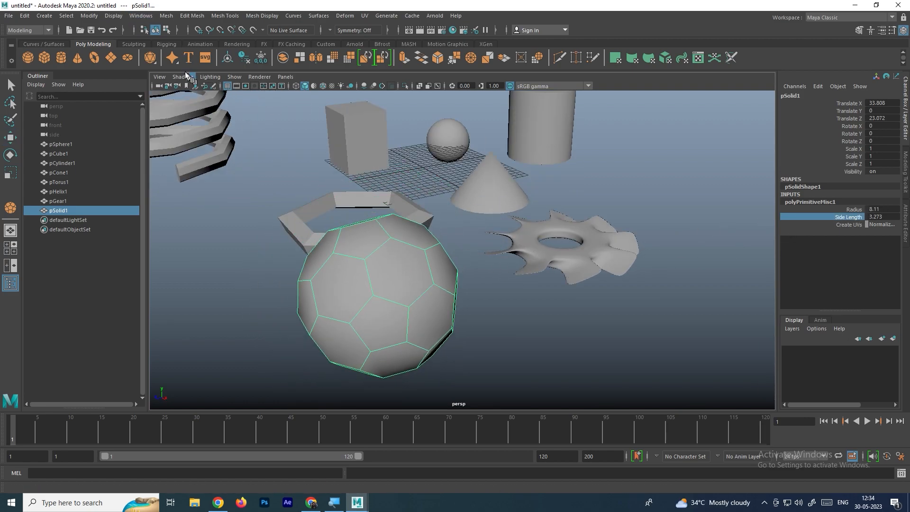
- Create a NURBS sphere, move it to Translate Z 30.466, and scale it uniformly to 6.106
click(44, 15)
mouse_move(62, 50)
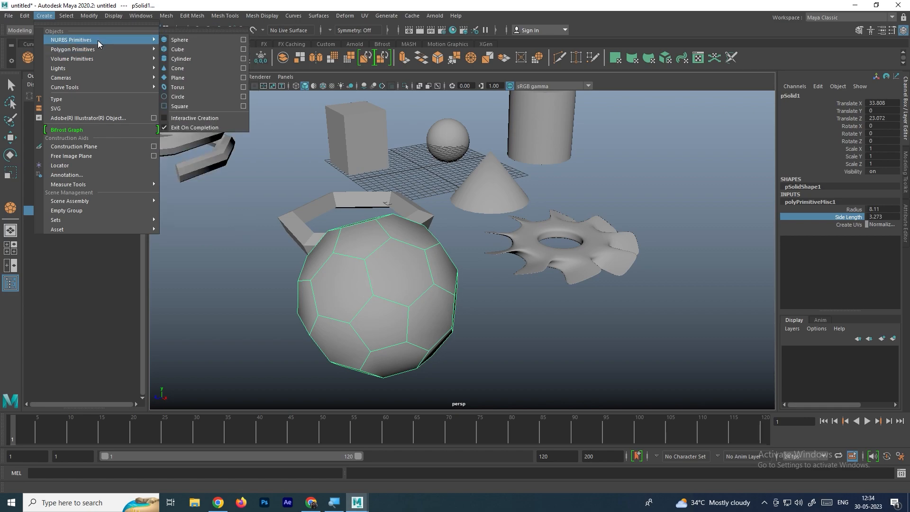
click(190, 39)
scroll(370, 186, down, 2)
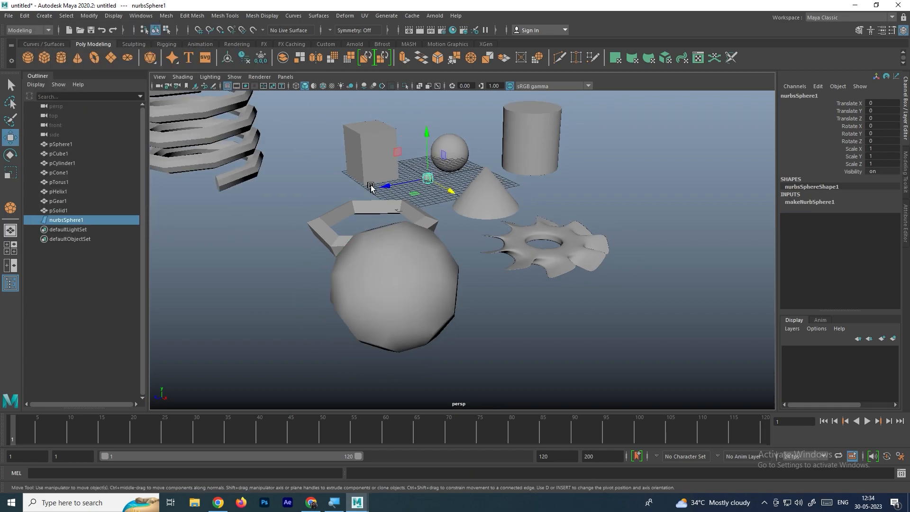
drag(387, 186, 303, 185)
key(r)
- Create a polygon sphere in front of the torus, next to the NURBS sphere
click(52, 18)
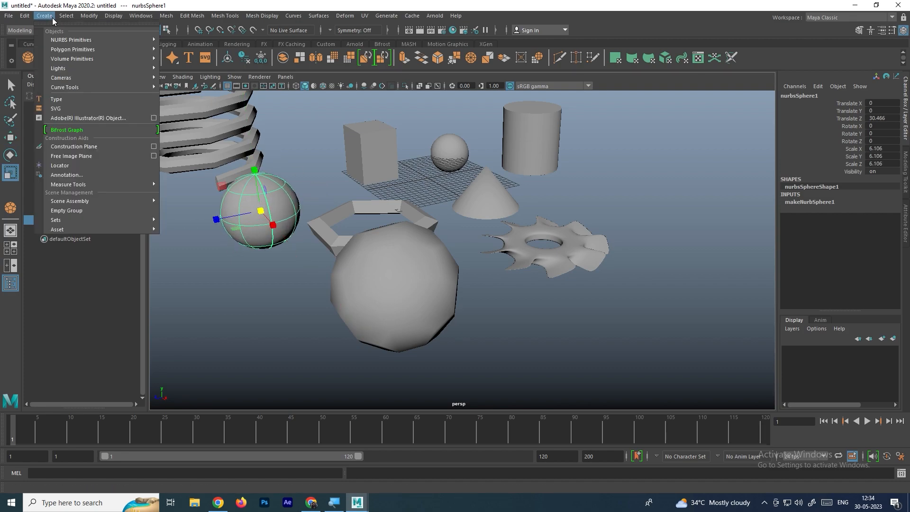
mouse_move(113, 49)
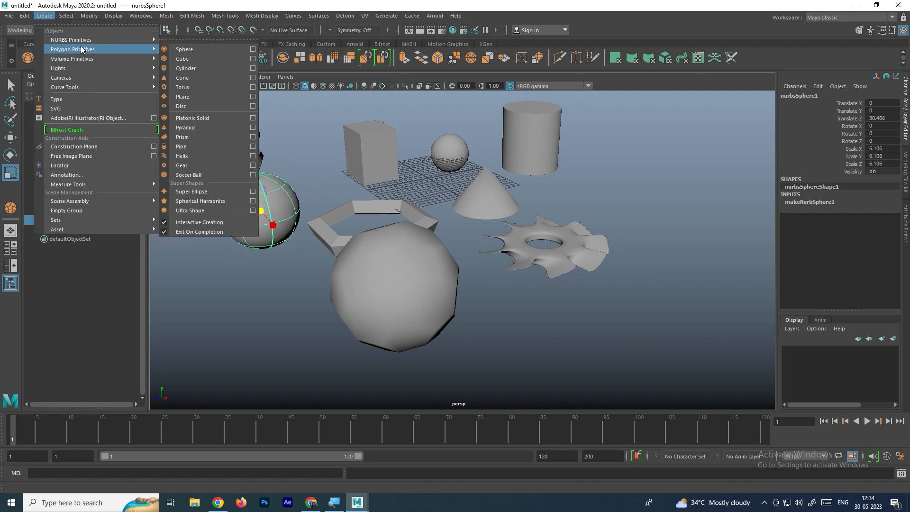
click(183, 50)
drag(233, 277, 257, 296)
key(w)
alt+drag(255, 249, 314, 250)
alt+middle_drag(310, 270, 359, 238)
- Select the NURBS sphere and the new polygon sphere in turn to compare their surface structure
click(294, 250)
alt+drag(376, 285, 334, 263)
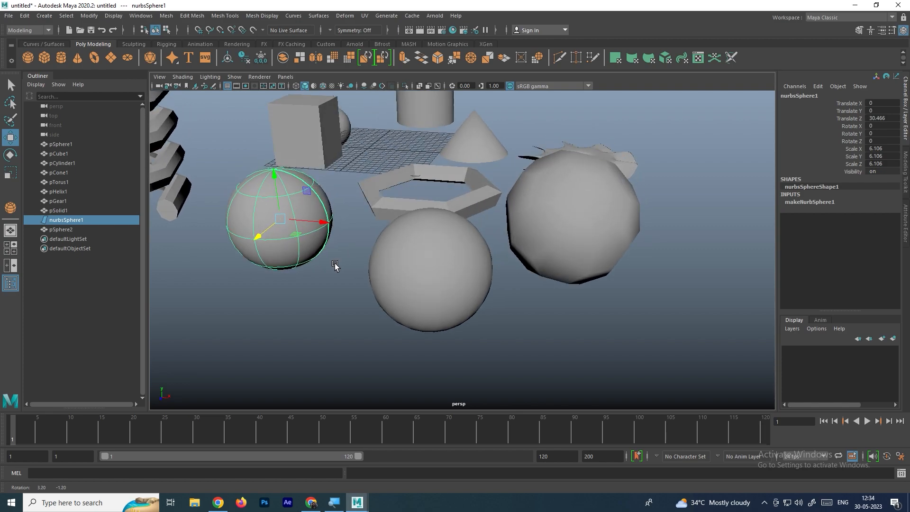
click(450, 278)
alt+drag(272, 234, 370, 257)
click(390, 250)
scroll(386, 253, up, 4)
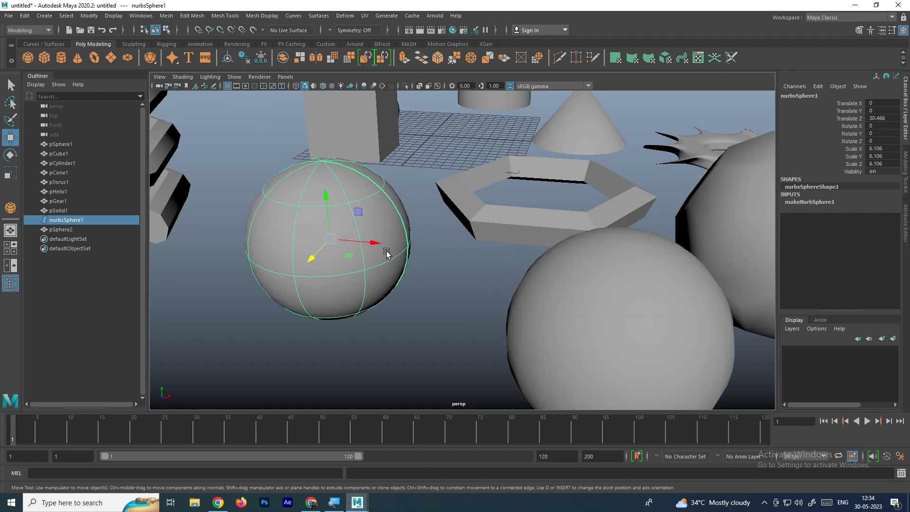
- Set the NURBS sphere's Start Sweep to 83.652 in its creation inputs
click(792, 202)
click(848, 217)
middle_drag(552, 207, 614, 205)
mouse_move(481, 178)
alt+mouse_down()
mouse_move(477, 194)
mouse_move(482, 189)
alt+mouse_up()
middle_drag(542, 213, 519, 208)
alt+drag(519, 208, 624, 217)
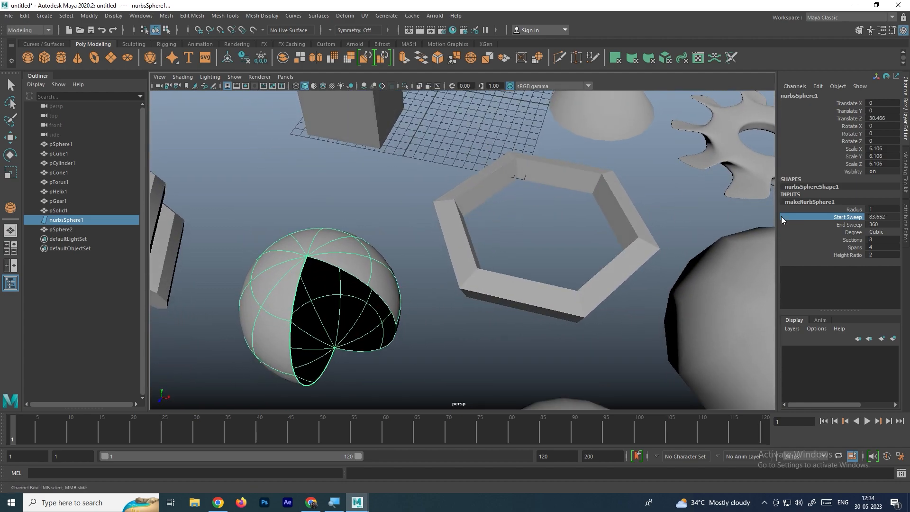
- Set the NURBS sphere's Sections to 23, Spans to 18 and End Sweep to 295.829
click(847, 225)
mouse_move(611, 225)
middle_down()
mouse_move(579, 219)
mouse_move(603, 217)
middle_up()
click(853, 239)
middle_drag(545, 244, 603, 229)
click(853, 247)
middle_drag(536, 243, 579, 254)
alt+drag(578, 254, 556, 265)
click(846, 223)
middle_drag(569, 255, 533, 245)
scroll(353, 228, down, 6)
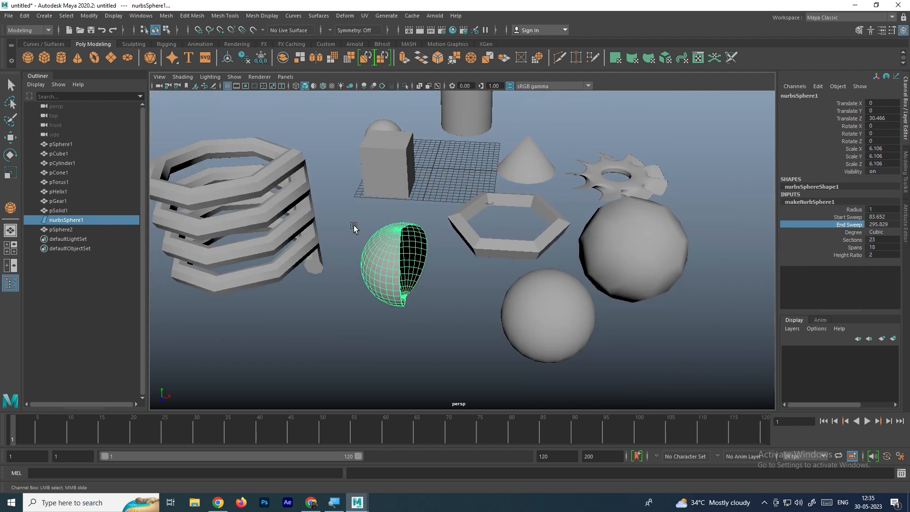
click(441, 288)
click(372, 252)
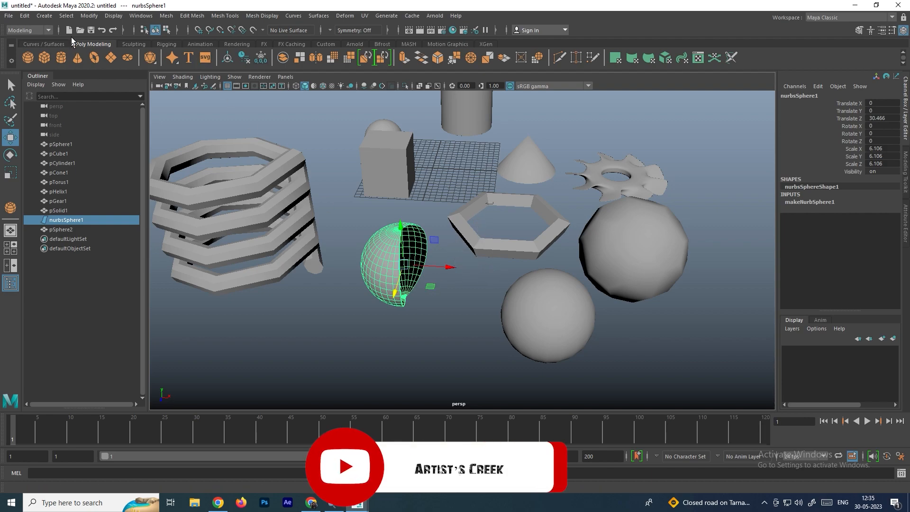
- Create a NURBS cone at the grid origin, select it and frame it in the view
click(44, 16)
mouse_move(73, 44)
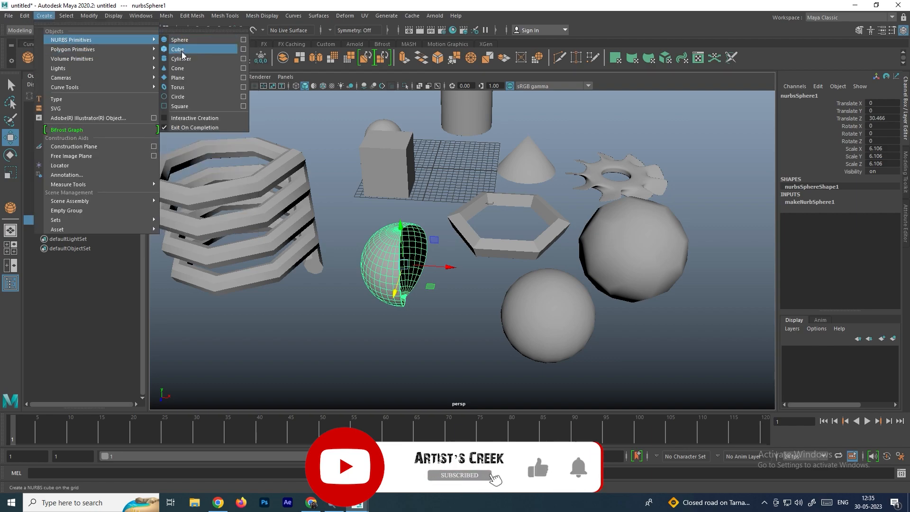
click(185, 77)
click(369, 365)
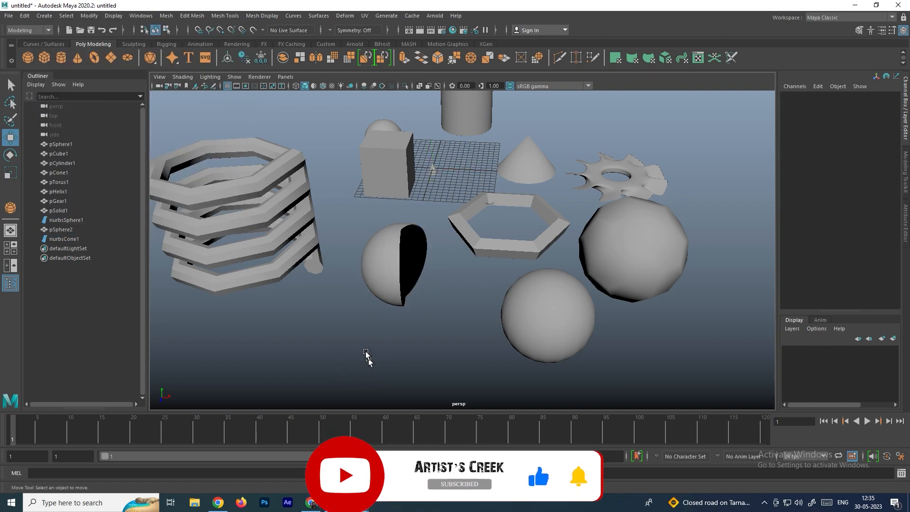
click(434, 172)
key(r)
key(f)
scroll(484, 204, down, 3)
alt+drag(560, 235, 510, 214)
key(w)
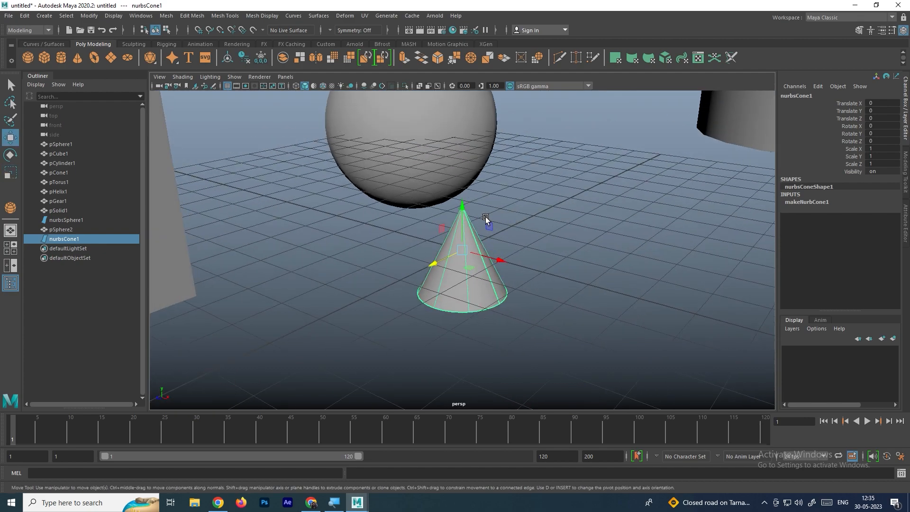
- Reduce the NURBS cone's End Sweep until only about half of the cone remains
click(822, 205)
click(851, 224)
middle_drag(720, 227, 574, 230)
alt+drag(575, 231, 535, 246)
middle_drag(592, 244, 551, 242)
alt+drag(519, 243, 562, 243)
key(w)
click(488, 268)
alt+drag(482, 270, 458, 269)
click(460, 270)
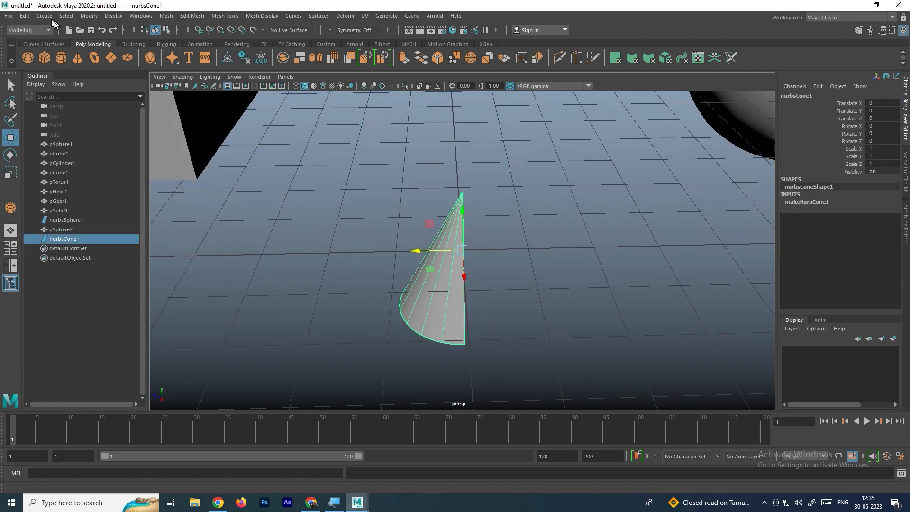
- Examine the conversion options for the selected NURBS cone, including NURBS to Polygons
click(88, 15)
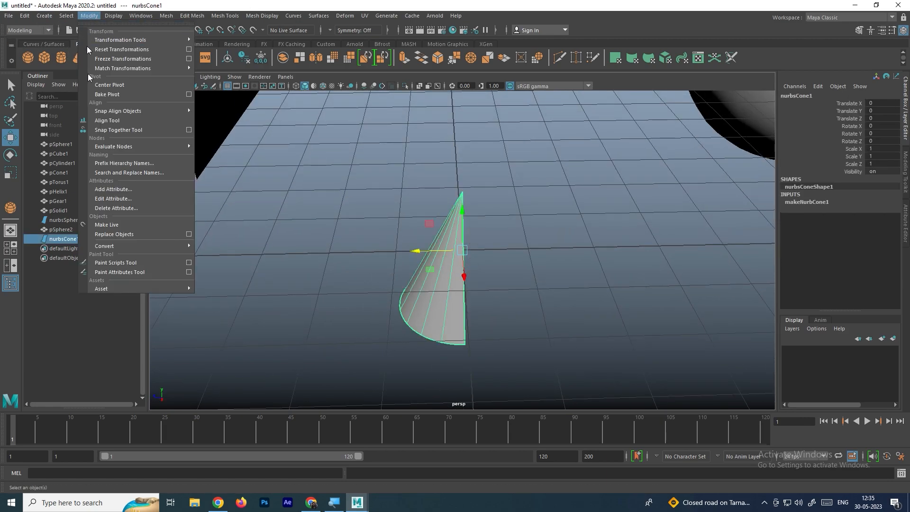
mouse_move(166, 248)
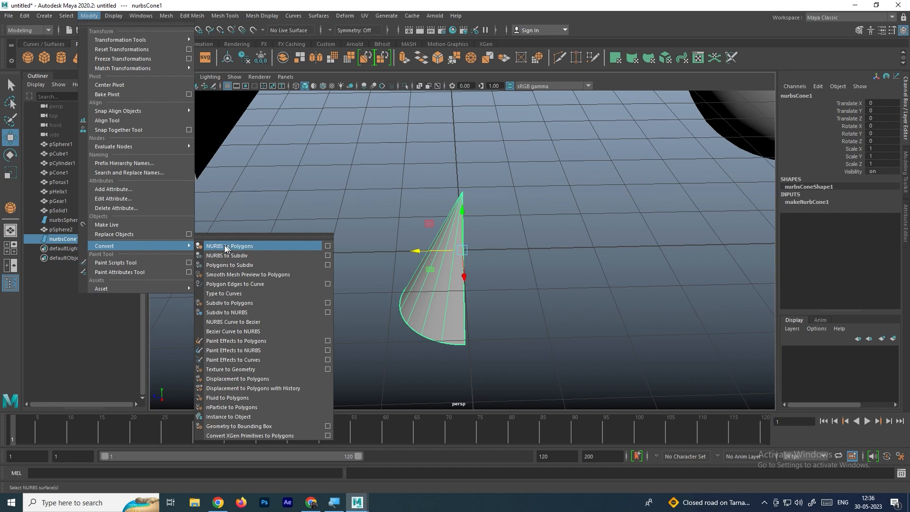
click(440, 267)
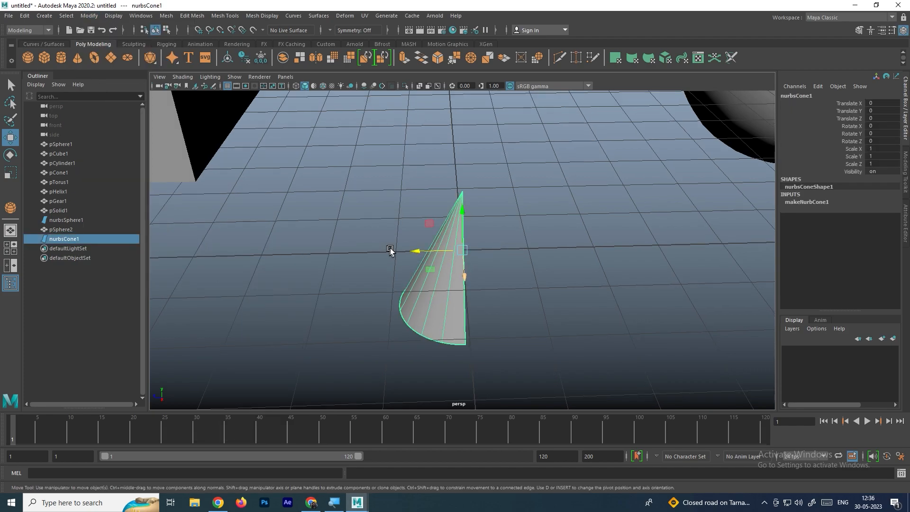
click(91, 16)
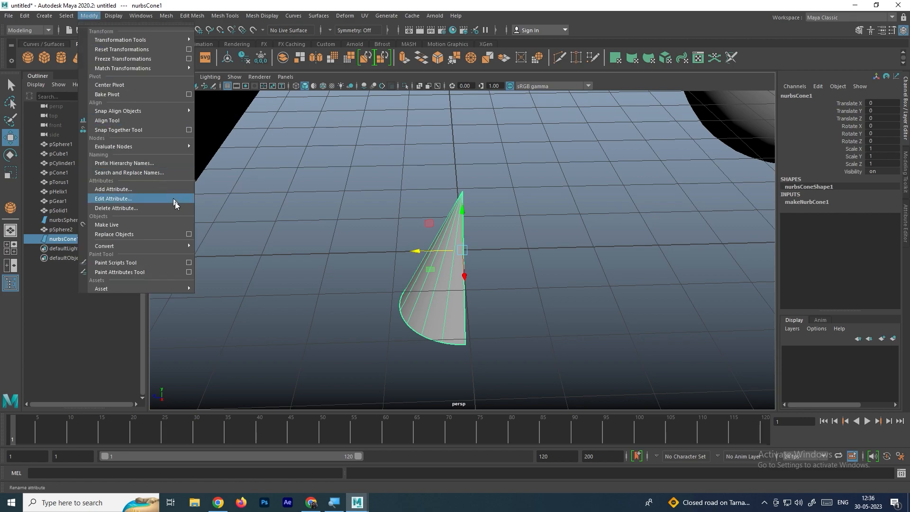
mouse_move(168, 245)
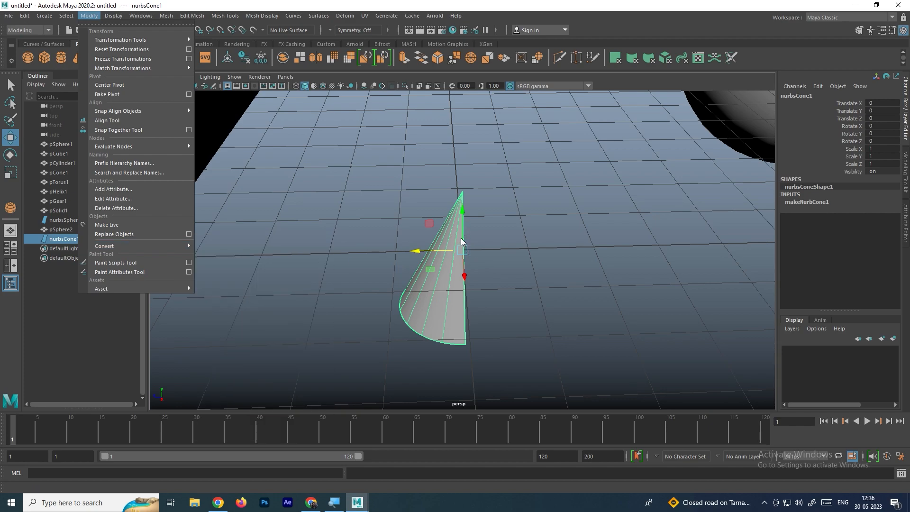
click(487, 234)
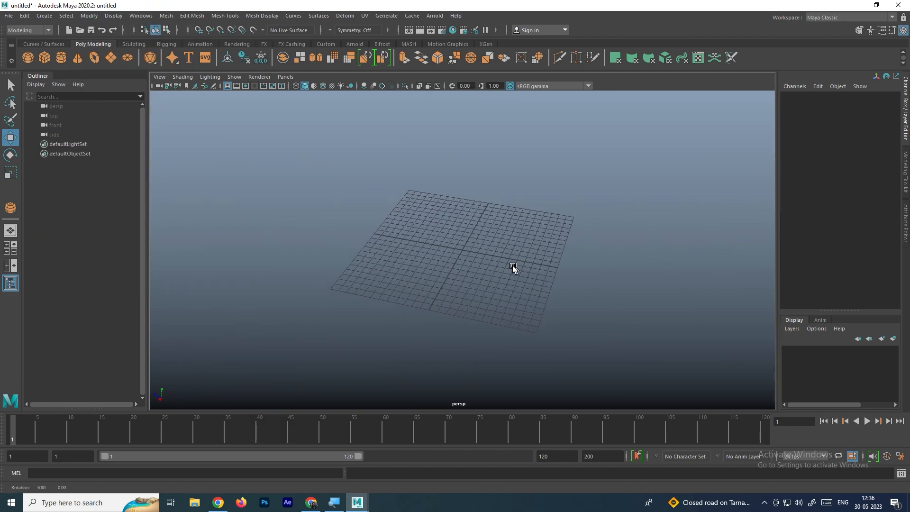
- Create a polygon sphere near the centre of the grid in the empty scene and select it
alt+drag(552, 251, 509, 246)
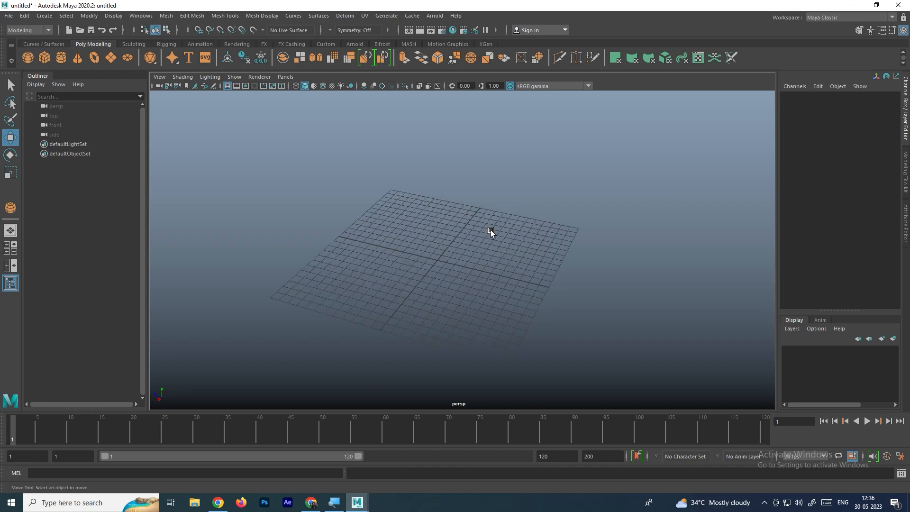
click(27, 57)
drag(436, 254, 458, 278)
key(w)
click(516, 251)
scroll(446, 248, up, 3)
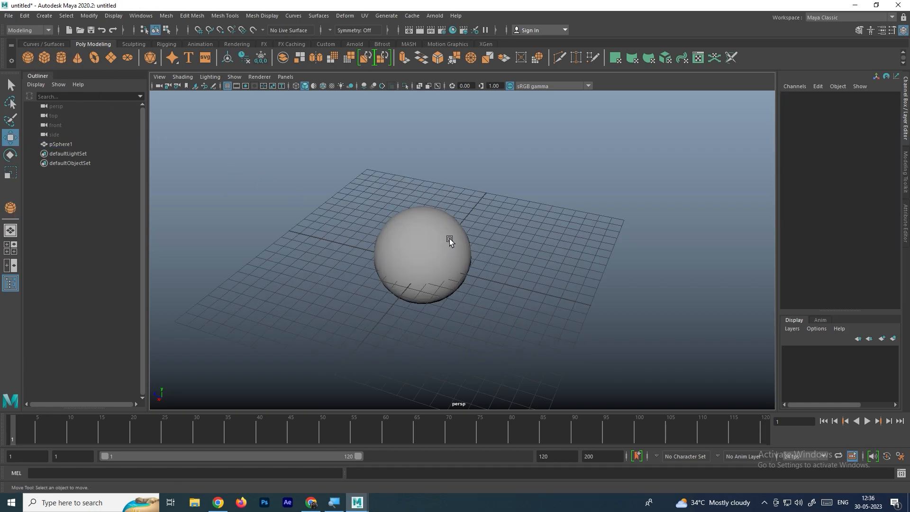
click(426, 256)
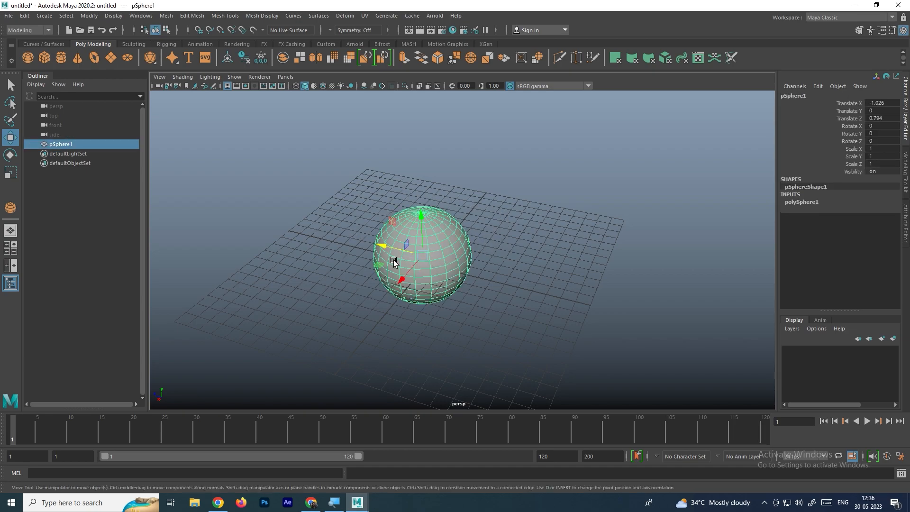
scroll(393, 262, up, 2)
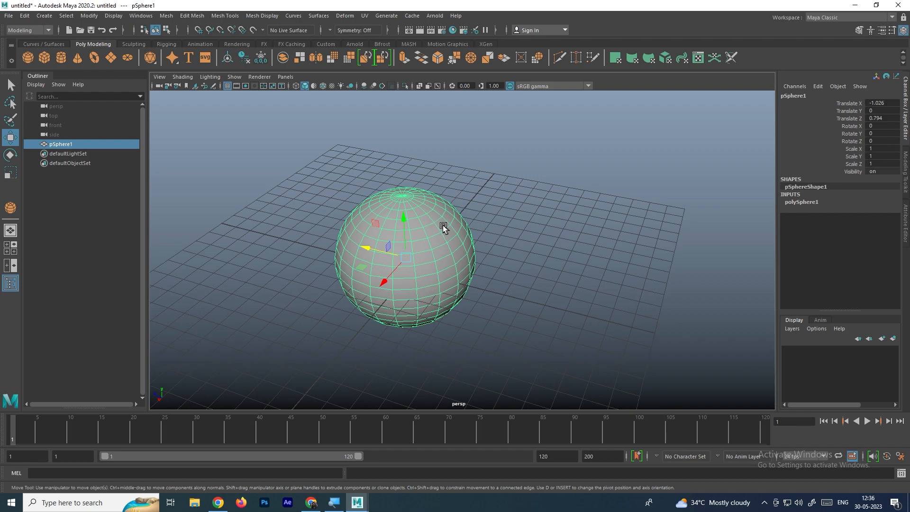
- Select a face on the sphere's upper side, try moving it along one axis, and undo the move
right_drag(446, 235, 473, 247)
click(429, 246)
alt+drag(459, 238, 481, 229)
scroll(481, 230, up, 4)
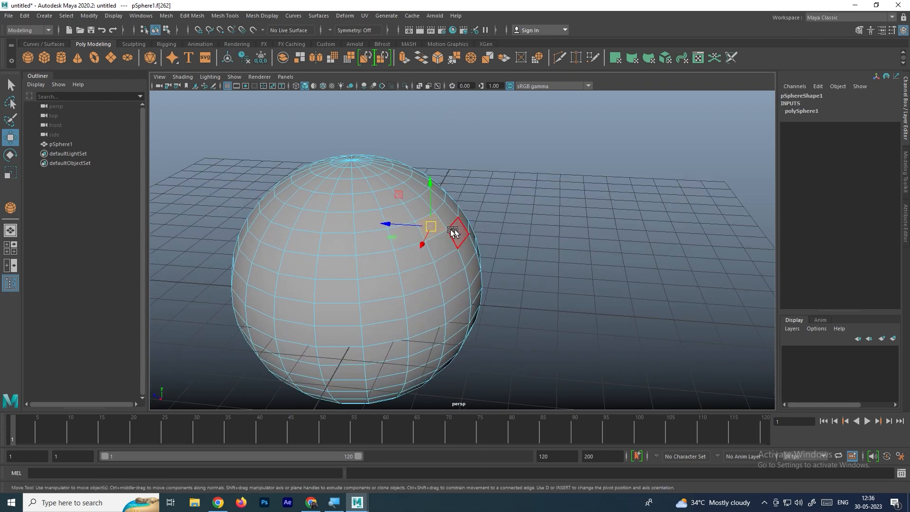
drag(394, 226, 457, 228)
key(ctrl+z)
- Extrude the selected face outward from the sphere into a long block
shift+right_drag(423, 214, 421, 241)
drag(452, 213, 551, 139)
click(599, 224)
alt+drag(602, 232, 496, 247)
- Switch the sphere to vertex selection, select a group of vertices on its upper part, and move them
right_drag(413, 221, 467, 205)
click(557, 165)
click(381, 216)
right_drag(382, 197, 339, 197)
drag(387, 230, 271, 158)
key(w)
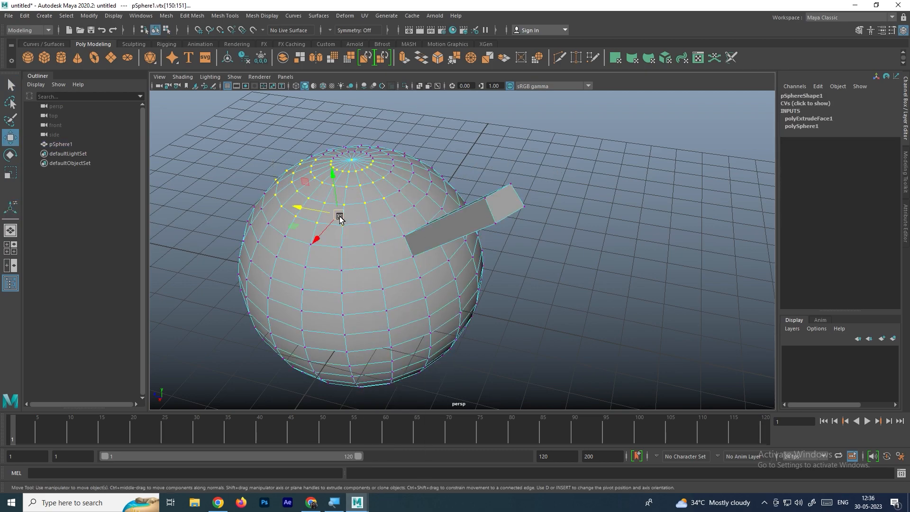
drag(339, 217, 315, 167)
click(545, 179)
- Undo the vertex move and the face extrusion on the sphere
key(ctrl+z)
key(ctrl+z)
key(ctrl+z)
key(ctrl+z)
key(ctrl+z)
key(ctrl+z)
key(ctrl+z)
key(ctrl+z)
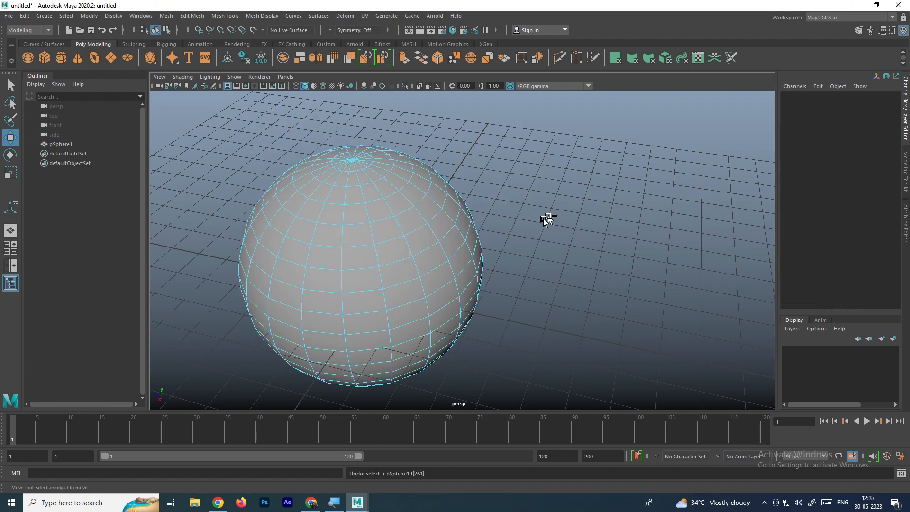
- Switch the sphere from object mode to vertex selection and select a single vertex on its upper side
right_drag(386, 215, 493, 159)
click(438, 230)
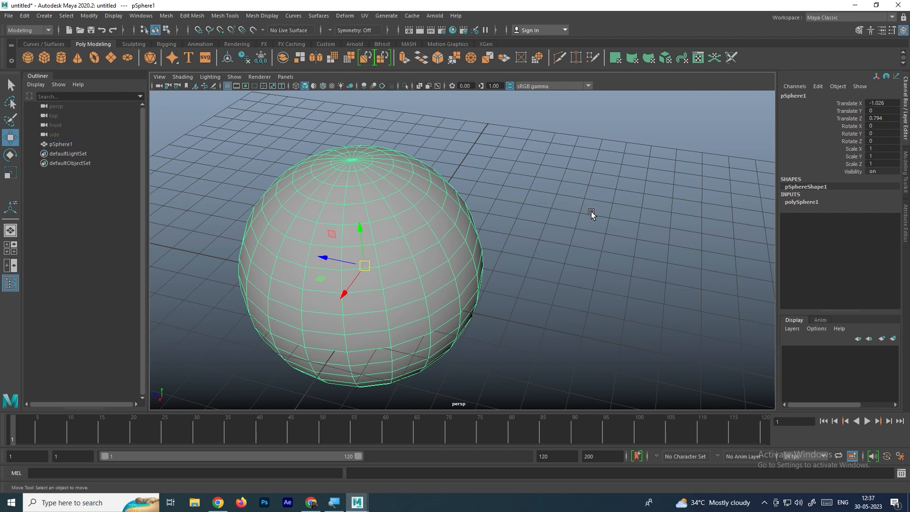
right_click(542, 190)
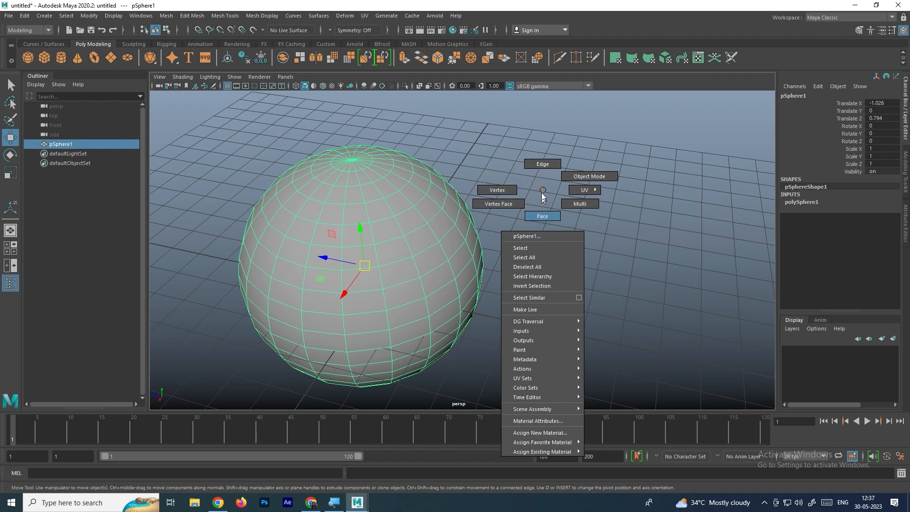
right_drag(477, 185, 477, 185)
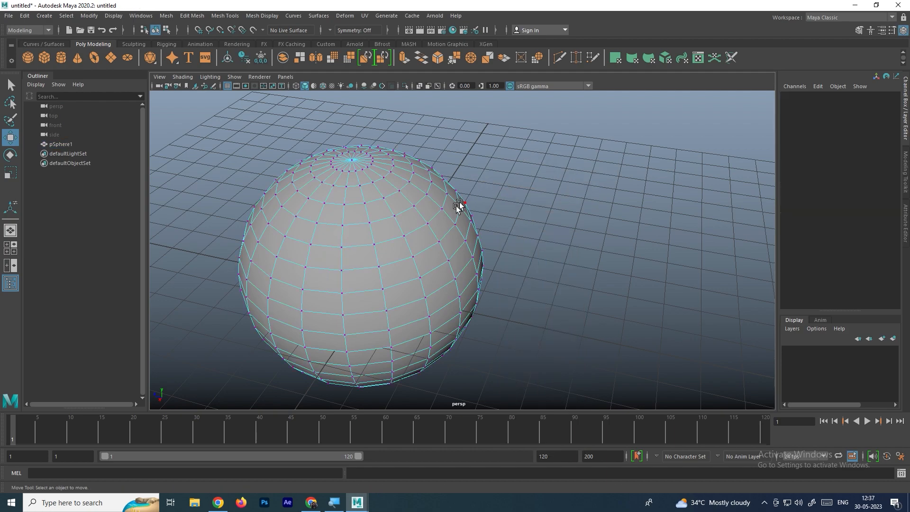
click(442, 210)
click(400, 230)
scroll(413, 234, up, 3)
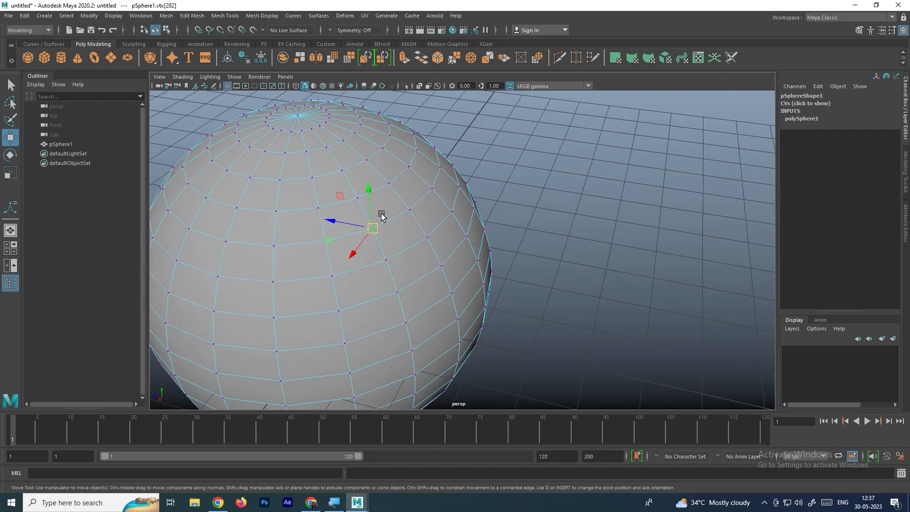
scroll(381, 216, up, 4)
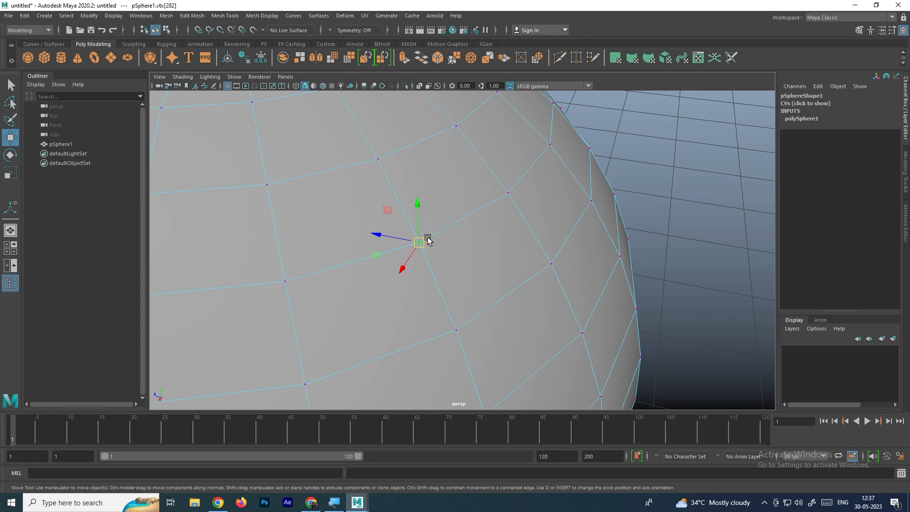
alt+drag(420, 242, 402, 242)
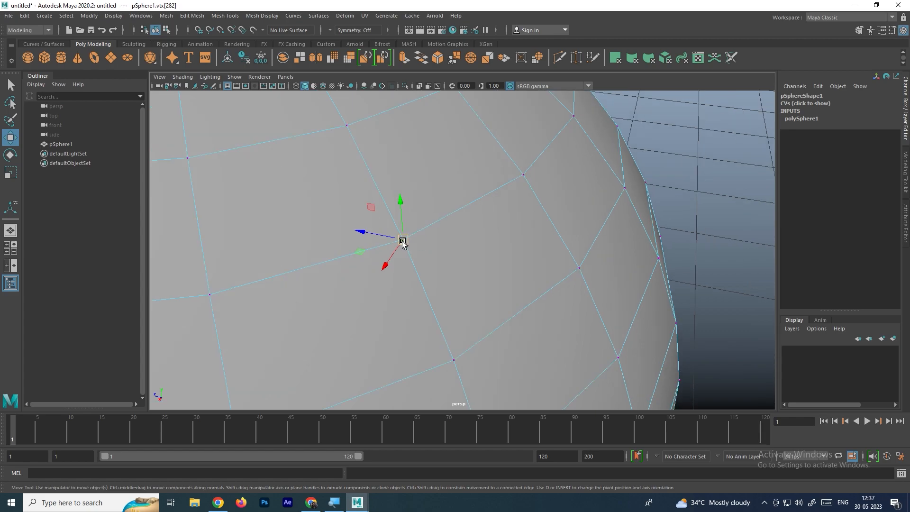
- Switch the sphere to edge selection and select two edges that meet at that vertex, one after the other
right_drag(462, 230, 469, 205)
click(469, 205)
click(385, 203)
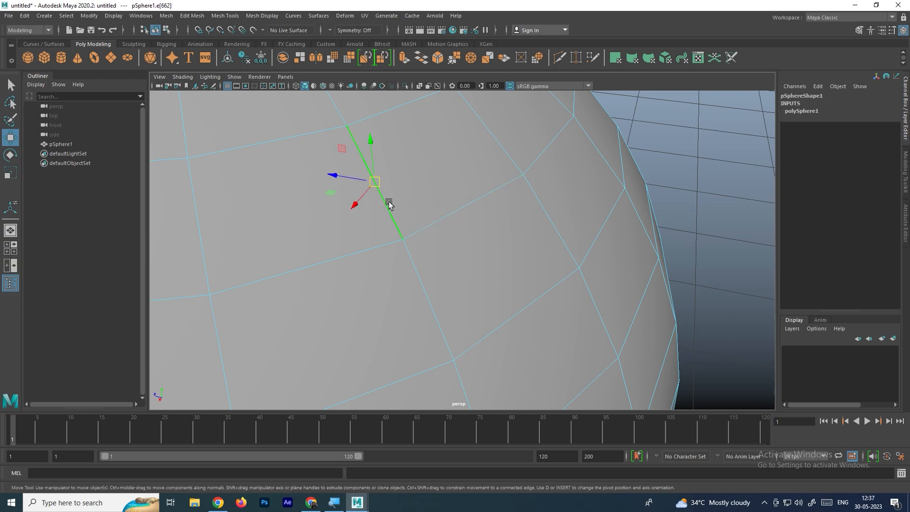
click(447, 215)
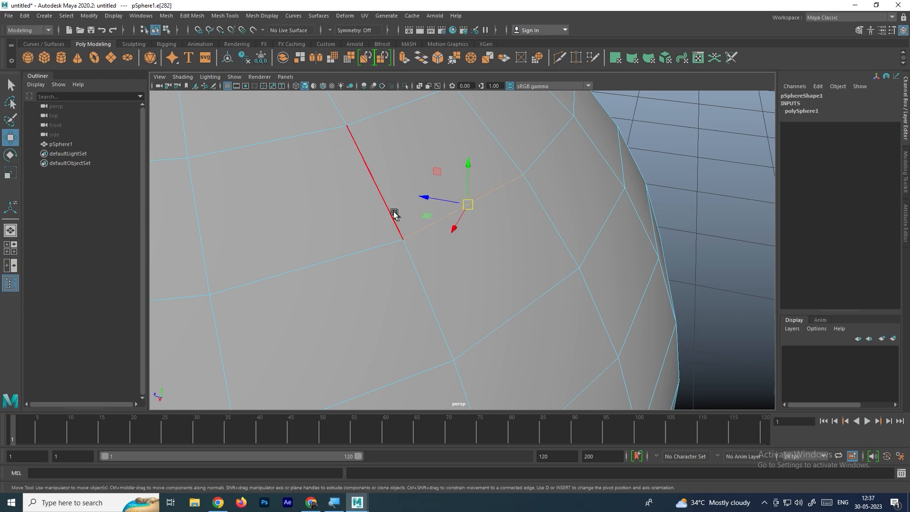
- Return to vertex selection, try moving the shared vertex, and undo the move
right_drag(405, 238, 366, 225)
click(406, 242)
drag(433, 247, 399, 230)
key(ctrl+z)
- Switch the sphere back to edge selection and select the individual edges around the neighbouring faces in turn
right_click(463, 216)
right_drag(481, 241, 481, 250)
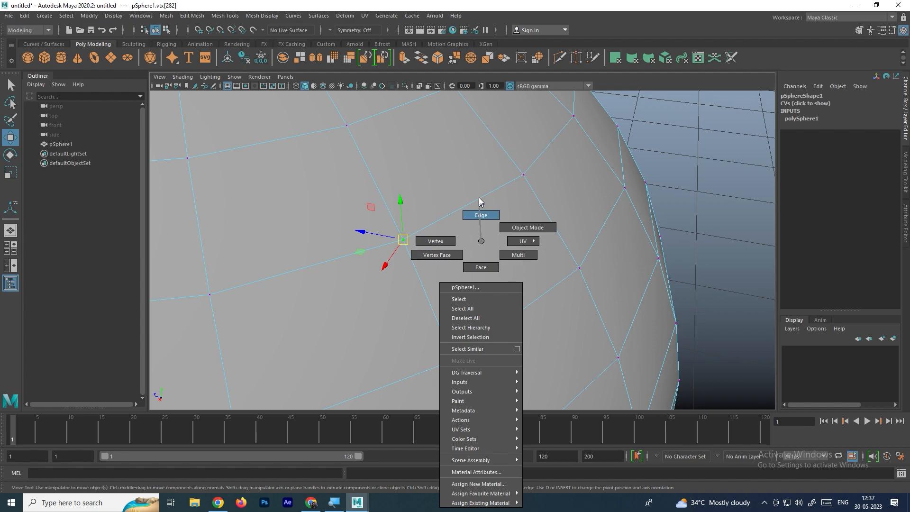
mouse_move(479, 180)
right_down()
mouse_move(483, 168)
mouse_move(481, 189)
right_up()
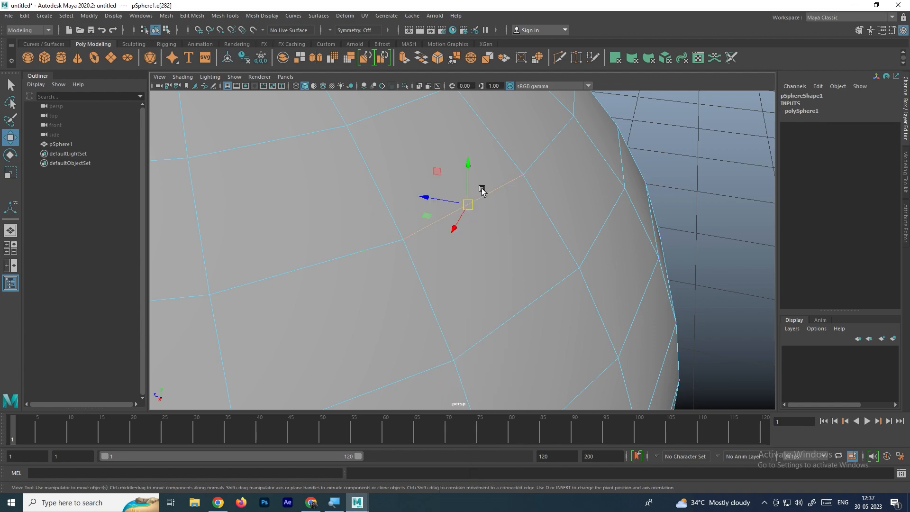
click(367, 246)
click(401, 215)
click(453, 221)
click(505, 303)
click(431, 287)
click(369, 249)
click(443, 223)
- Switch the sphere to face selection and select neighbouring faces in turn, ending on the face enclosed by those edges
right_click(440, 178)
right_drag(441, 180, 441, 203)
click(461, 180)
click(497, 240)
click(362, 222)
click(501, 248)
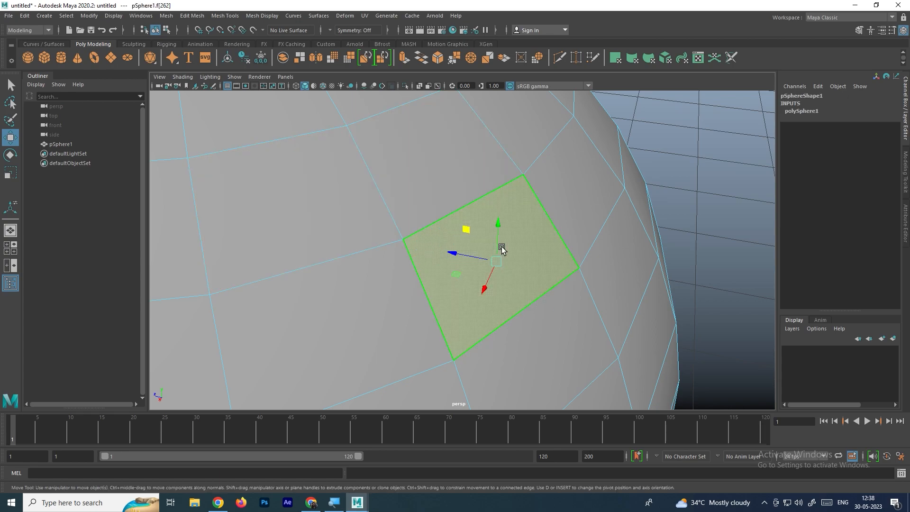
- Select individual faces on the front and side of the sphere, one after another
scroll(509, 272, down, 10)
click(481, 273)
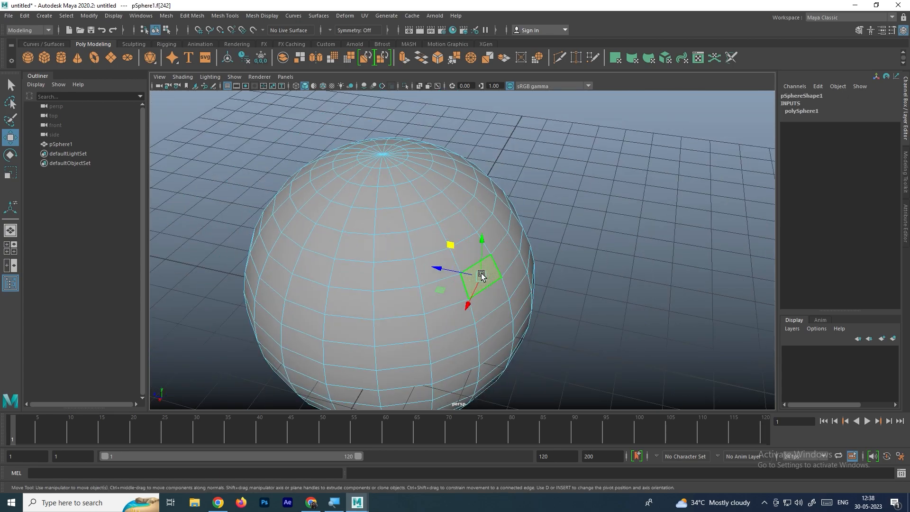
click(435, 272)
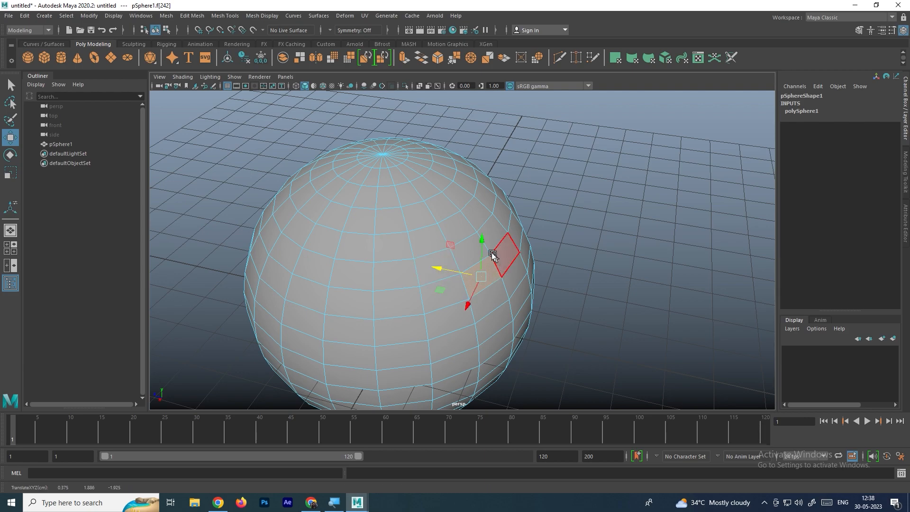
click(428, 239)
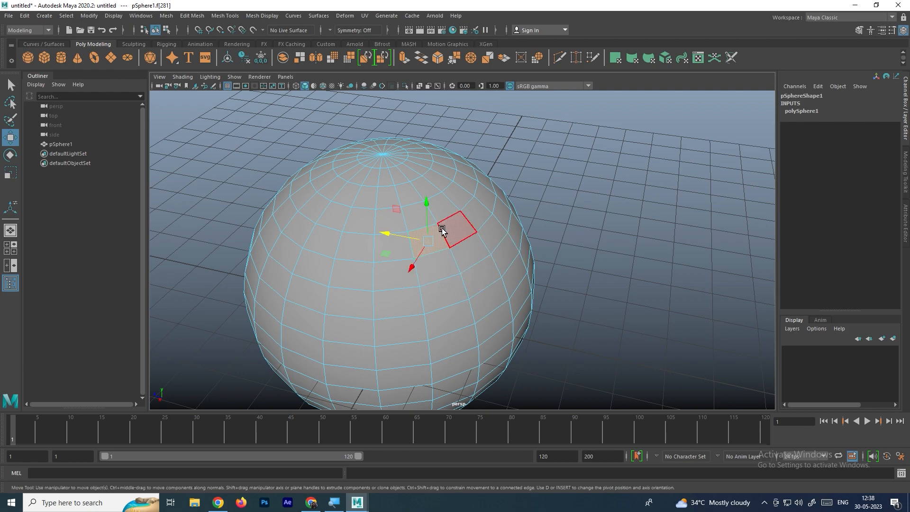
scroll(442, 223, up, 2)
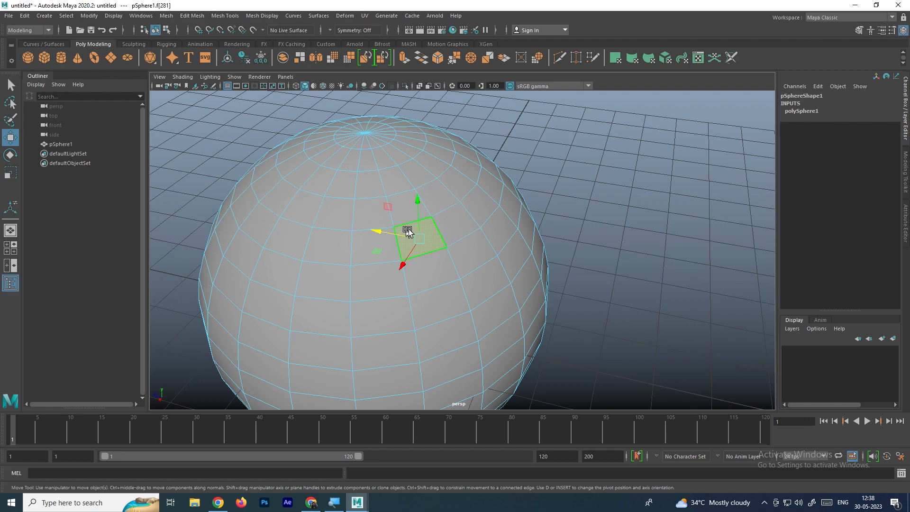
click(512, 272)
click(470, 263)
click(470, 251)
click(460, 233)
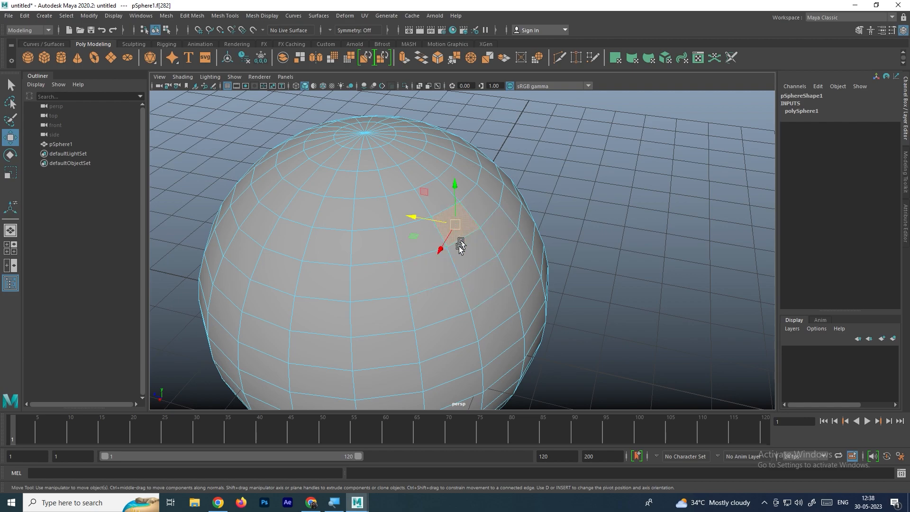
click(414, 246)
- Try deleting a block of faces on the sphere's side, and undo the deletion
drag(601, 310, 458, 243)
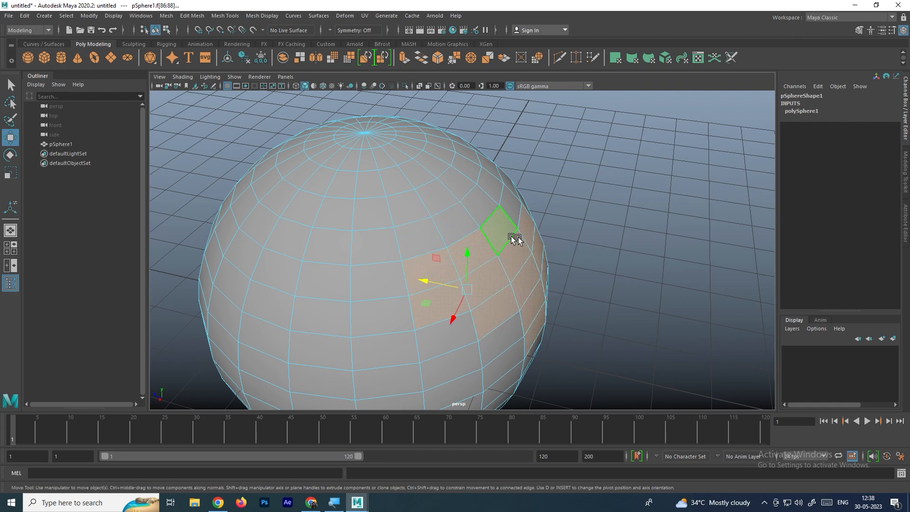
key(Delete)
alt+drag(553, 247, 524, 228)
key(ctrl+z)
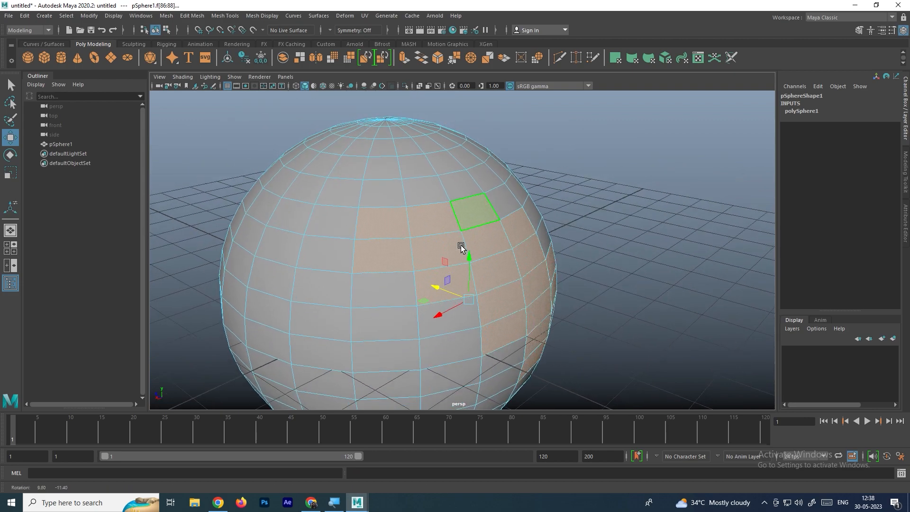
- In the front view, delete all faces of the sphere's upper half, and return to the perspective view
key(space)
key(space)
drag(309, 219, 562, 299)
key(Delete)
key(space)
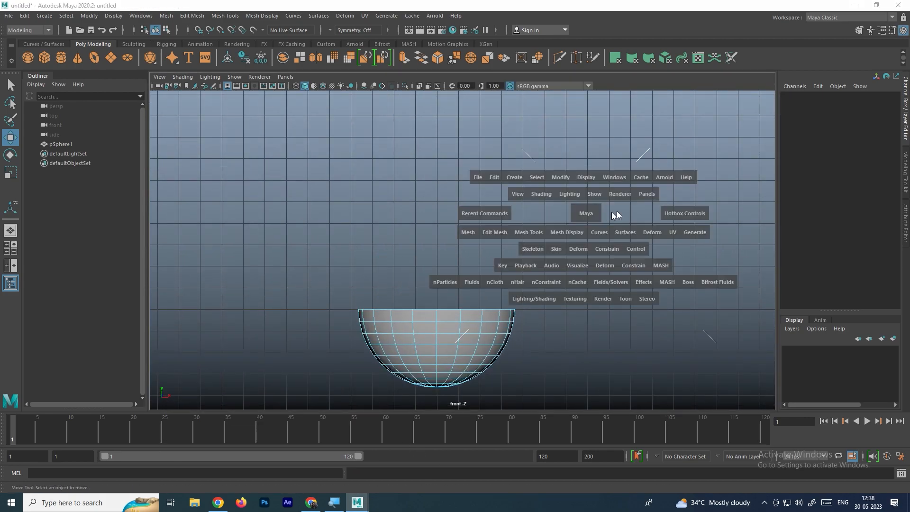
key(space)
key(space)
- Switch the half sphere to object mode and examine its open rim and inside
alt+drag(544, 234, 499, 283)
right_drag(487, 242, 532, 228)
click(563, 223)
scroll(486, 284, up, 2)
click(482, 278)
scroll(469, 251, down, 2)
- Select all faces of the half sphere and extrude them to give the bowl a wall thickness
right_drag(468, 244, 468, 266)
drag(292, 200, 633, 361)
scroll(504, 309, up, 3)
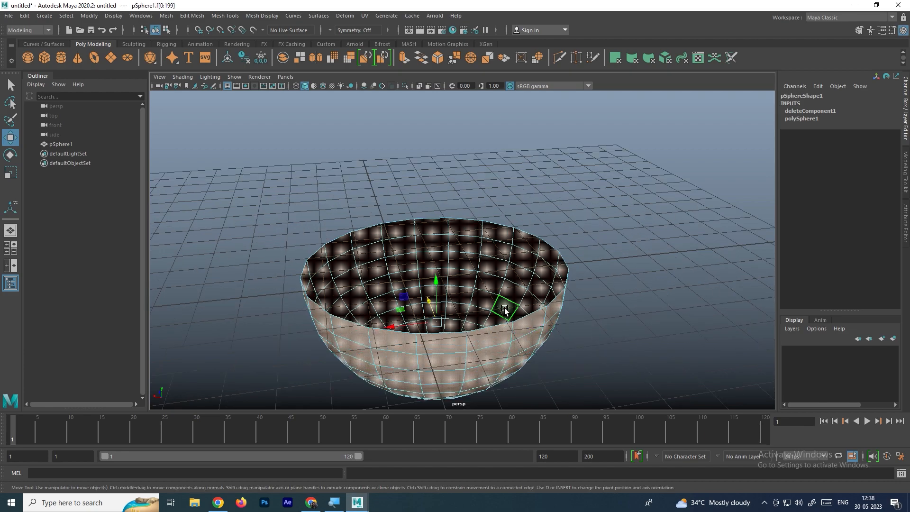
shift+right_drag(487, 249, 439, 271)
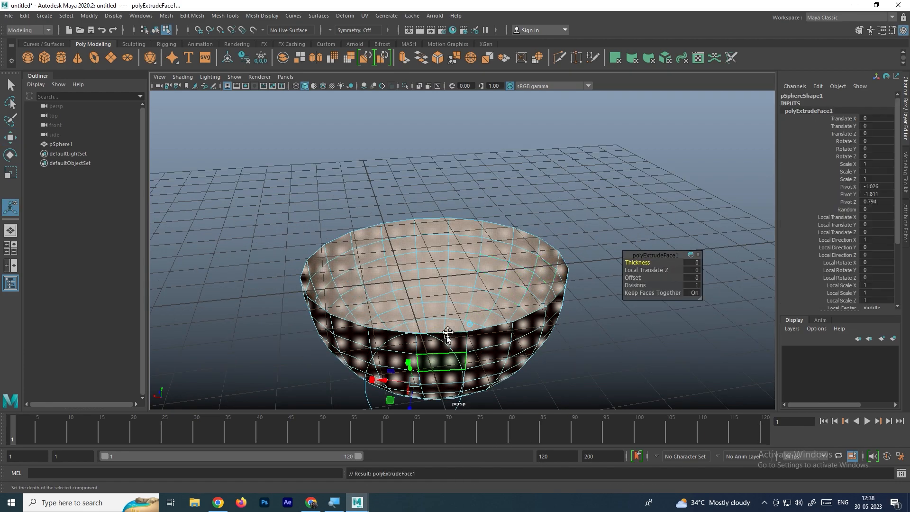
alt+middle_drag(447, 339, 450, 298)
drag(413, 368, 413, 374)
key(w)
- Return the bowl to object mode, turn on its smooth preview, and examine its rim and underside
right_drag(463, 247, 524, 178)
alt+drag(582, 248, 408, 283)
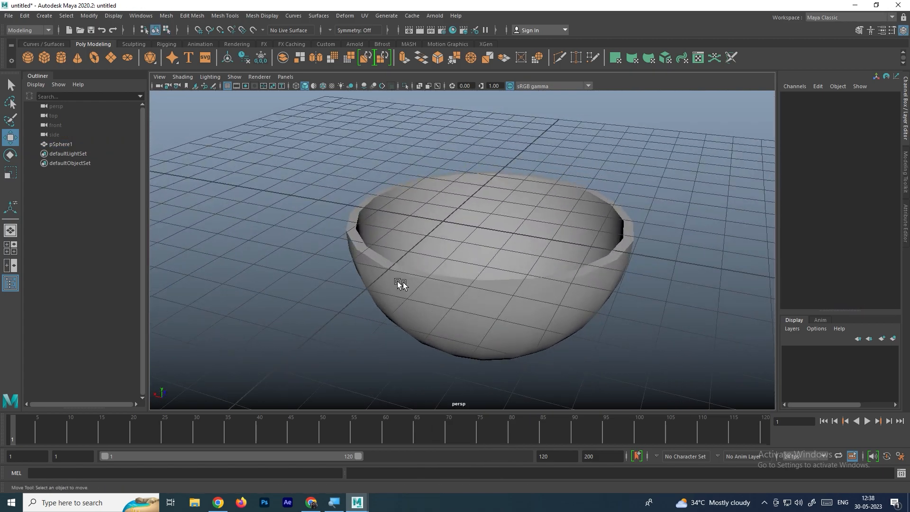
scroll(408, 283, up, 5)
click(349, 229)
key(3)
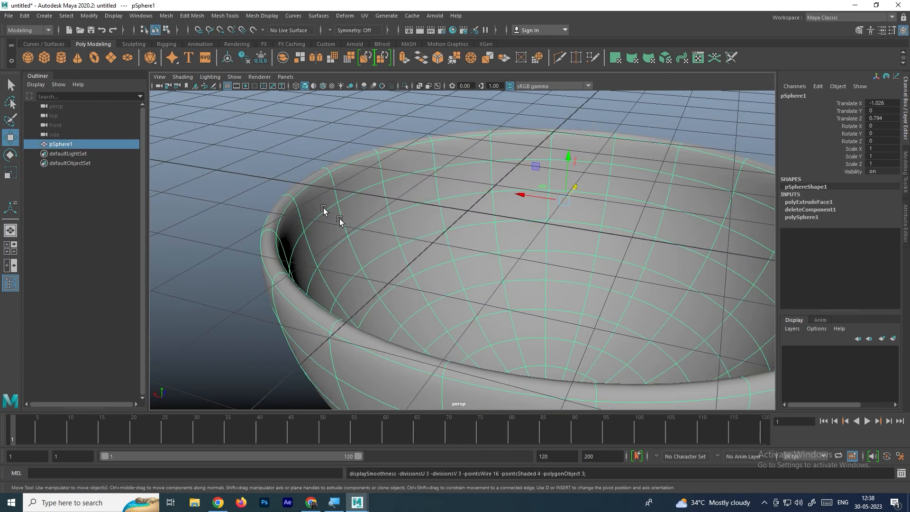
click(247, 183)
alt+drag(299, 193, 385, 260)
click(496, 328)
scroll(495, 327, down, 5)
alt+middle_drag(496, 322, 447, 260)
alt+drag(447, 260, 444, 242)
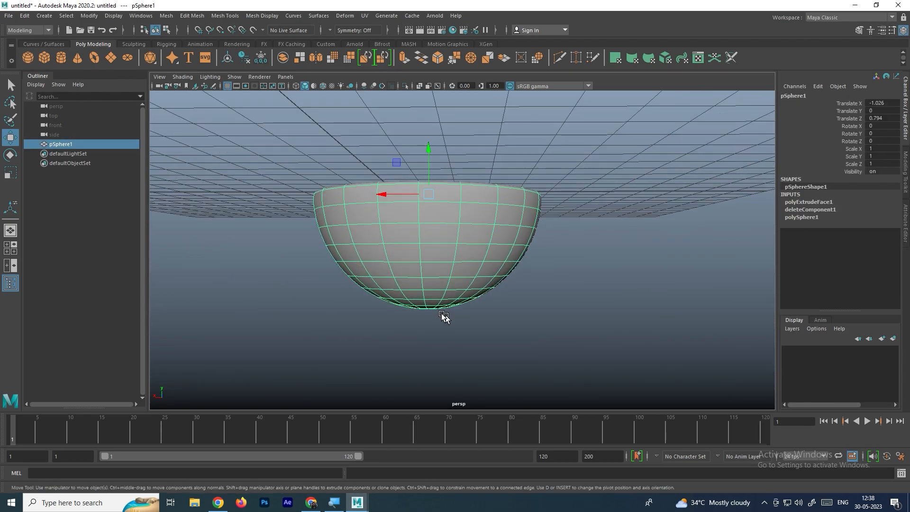
- In the front view, select the bowl's lowest vertices and scale them vertically to flatten the base
alt+drag(432, 312, 433, 248)
right_drag(432, 247, 431, 212)
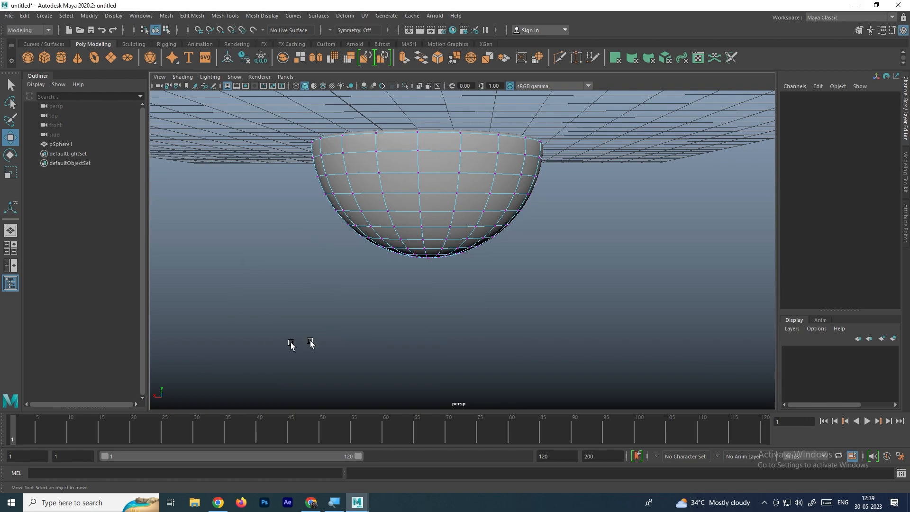
key(space)
key(space)
scroll(510, 254, up, 5)
drag(515, 388, 295, 337)
key(r)
drag(410, 304, 408, 363)
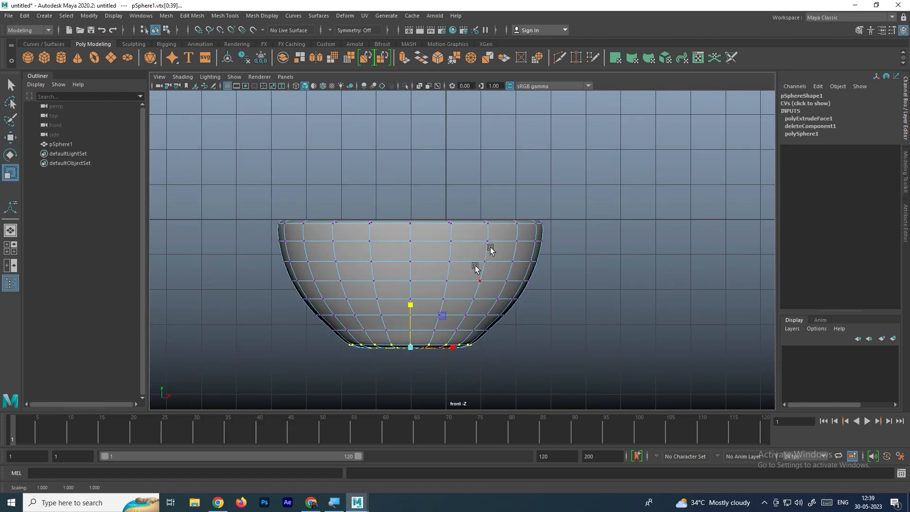
- Return to the perspective view, put the bowl in object mode, and examine its flattened shape
key(space)
key(space)
alt+drag(546, 216, 521, 210)
right_drag(476, 201, 529, 169)
click(580, 245)
alt+drag(580, 246, 465, 257)
scroll(458, 241, up, 4)
click(449, 223)
scroll(537, 220, down, 6)
- Undo the bowl edits back to the complete sphere with its block of side faces selected
key(ctrl+z)
key(ctrl+z)
key(ctrl+z)
key(ctrl+z)
key(ctrl+z)
key(ctrl+z)
key(ctrl+z)
key(ctrl+z)
key(ctrl+z)
key(ctrl+z)
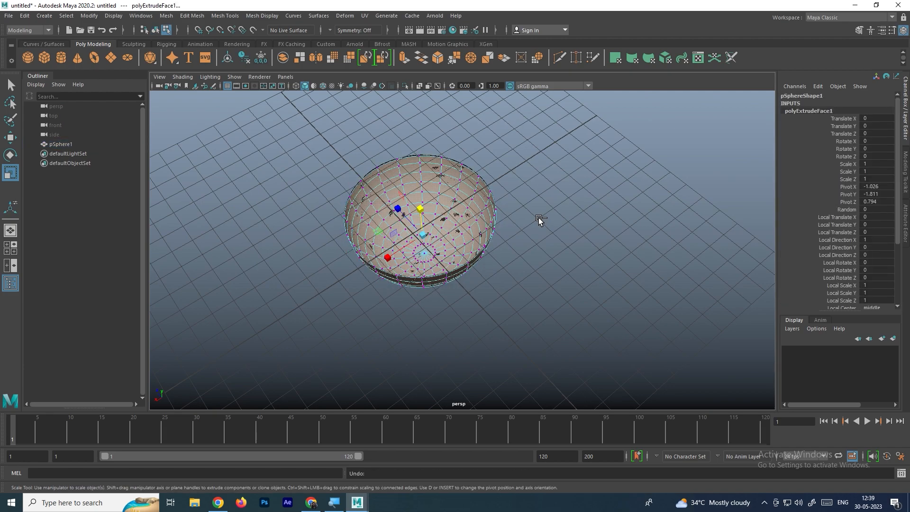
key(ctrl+z)
key(ctrl+z)
key(ctrl+z)
key(ctrl+z)
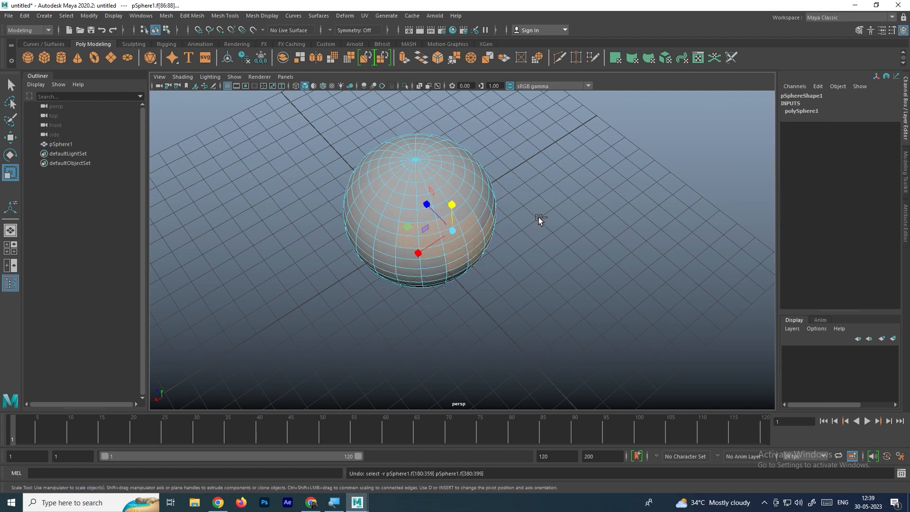
- Return the sphere to object mode and select it as a whole
right_drag(443, 187, 503, 148)
click(511, 191)
scroll(474, 233, up, 5)
alt+drag(469, 234, 479, 236)
scroll(481, 236, down, 5)
alt+drag(476, 205, 422, 243)
click(489, 243)
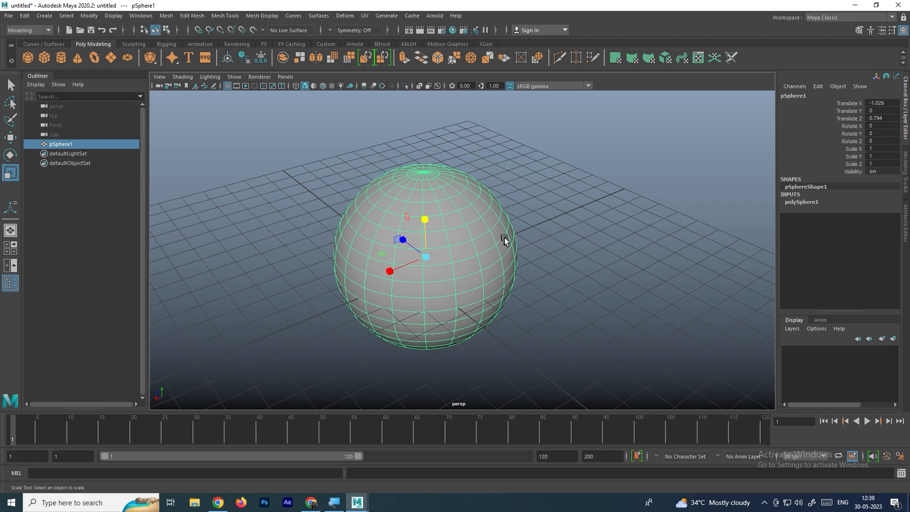
- Select a group of vertices on the sphere's side in vertex selection, and a group of edges in edge selection
key(F9)
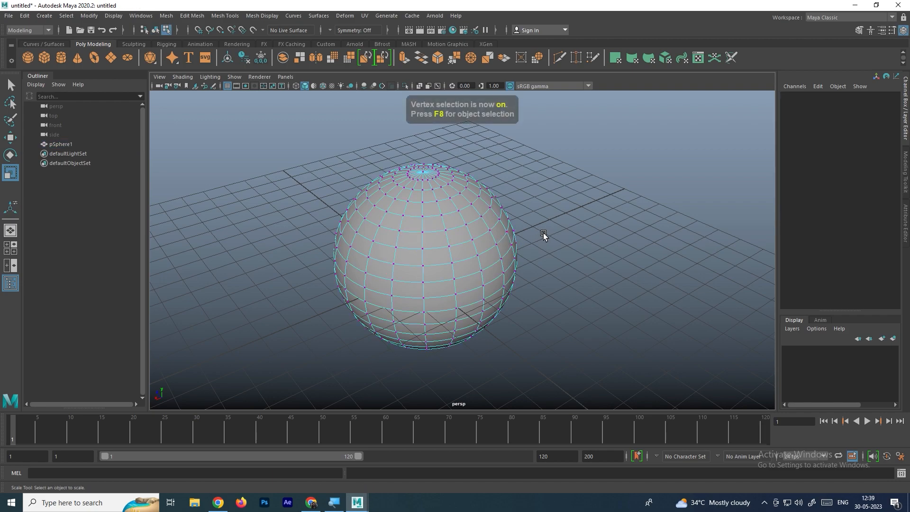
drag(557, 190, 456, 274)
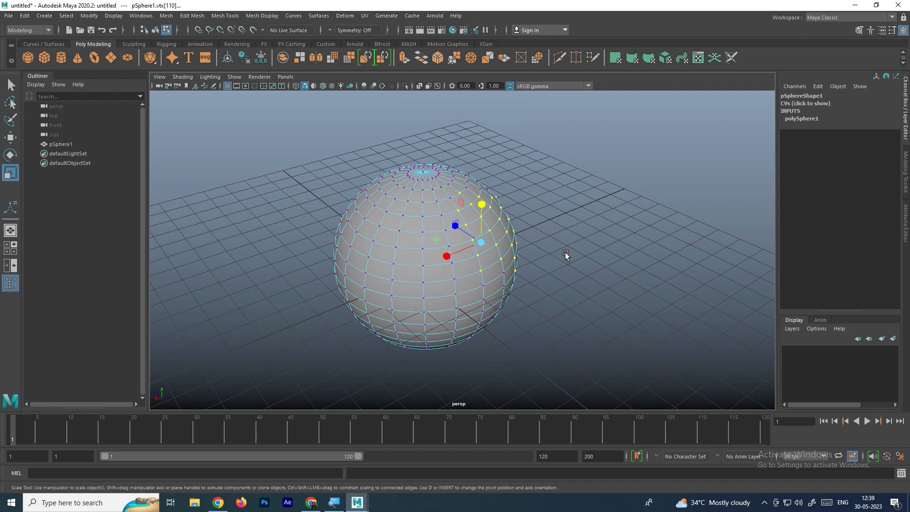
click(549, 255)
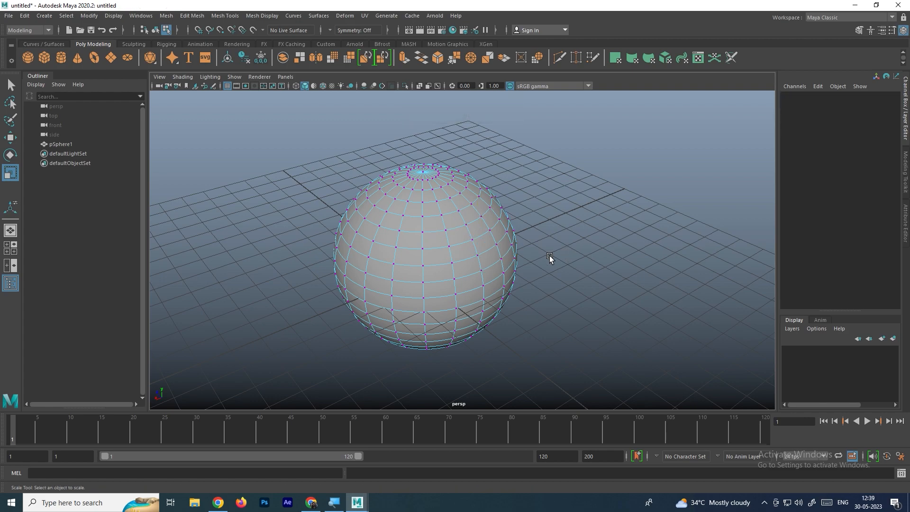
key(F10)
click(473, 250)
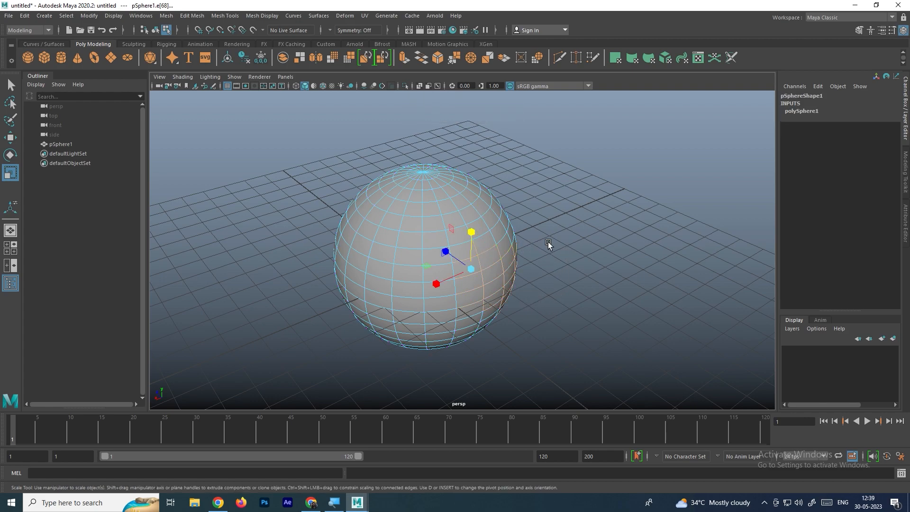
- Switch the sphere to face selection, select a block of faces, and return to object selection
key(F11)
drag(539, 247, 404, 297)
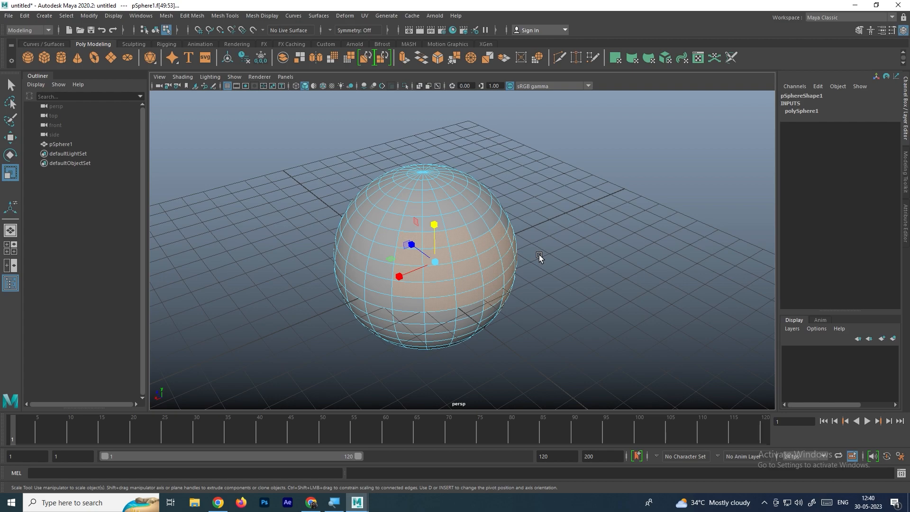
key(F8)
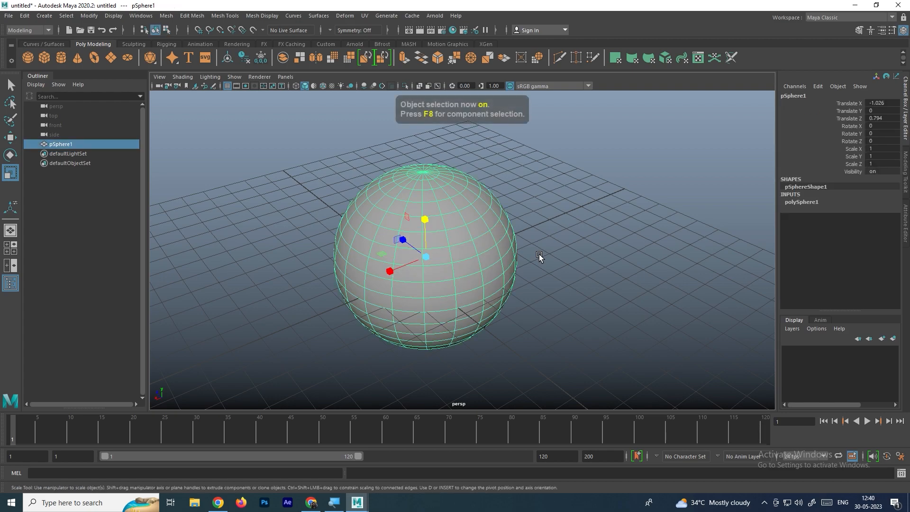
click(549, 224)
- Move the whole sphere slightly, try rotating and scaling it, and undo the rotation and scaling
click(467, 258)
key(w)
drag(393, 271, 414, 194)
key(e)
key(w)
key(r)
drag(416, 234, 508, 234)
key(ctrl+z)
key(ctrl+z)
- Switch the sphere to vertex selection, pick vertices on its side for the Move tool, and undo the last changes
right_drag(471, 225, 408, 203)
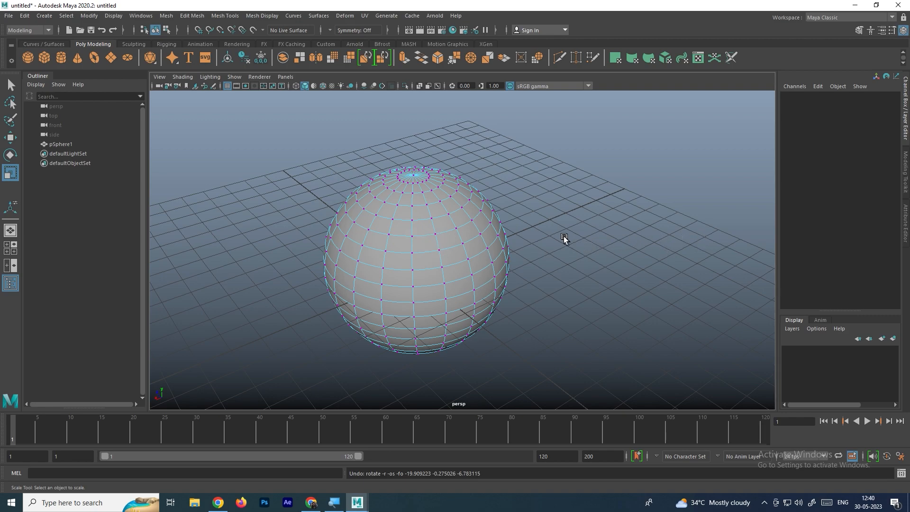
drag(545, 207, 507, 247)
key(w)
key(ctrl+z)
key(ctrl+z)
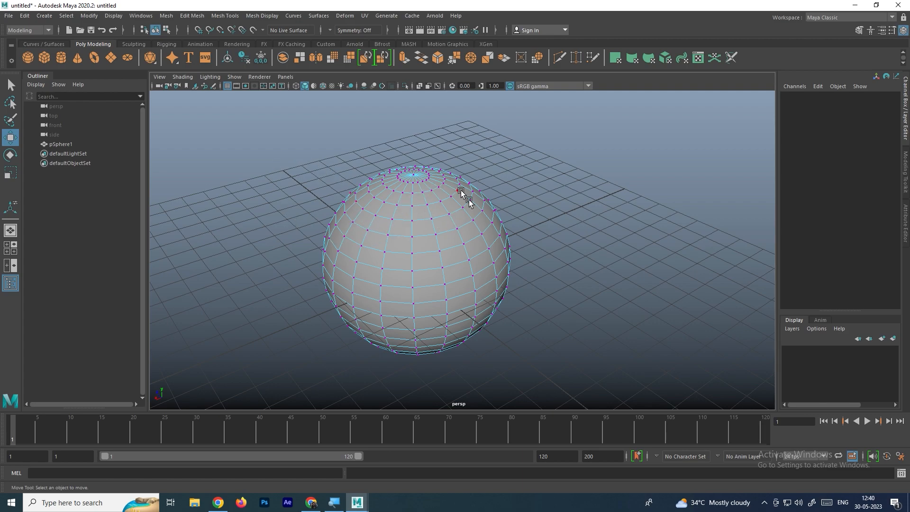
- Return the sphere to object mode and move it along the X axis to about -2.714
right_drag(411, 220, 459, 199)
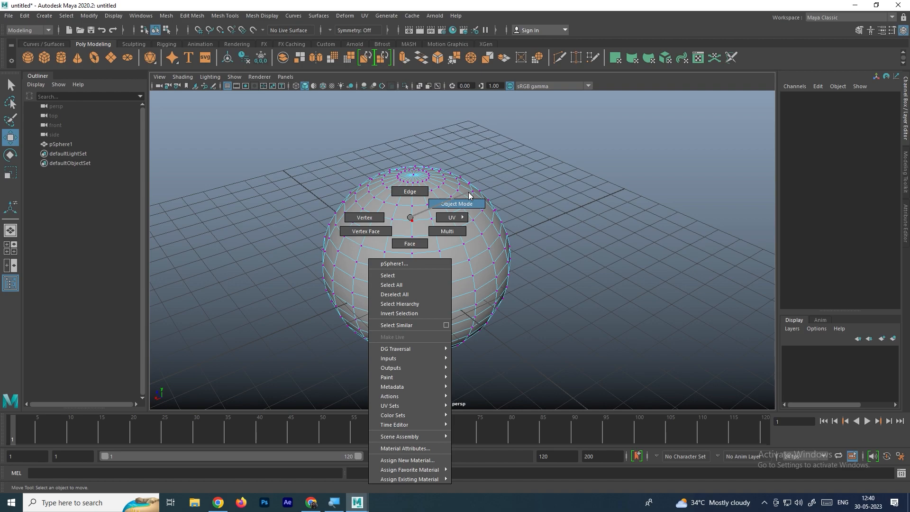
right_drag(468, 194, 448, 202)
click(533, 203)
click(433, 251)
drag(379, 274, 451, 274)
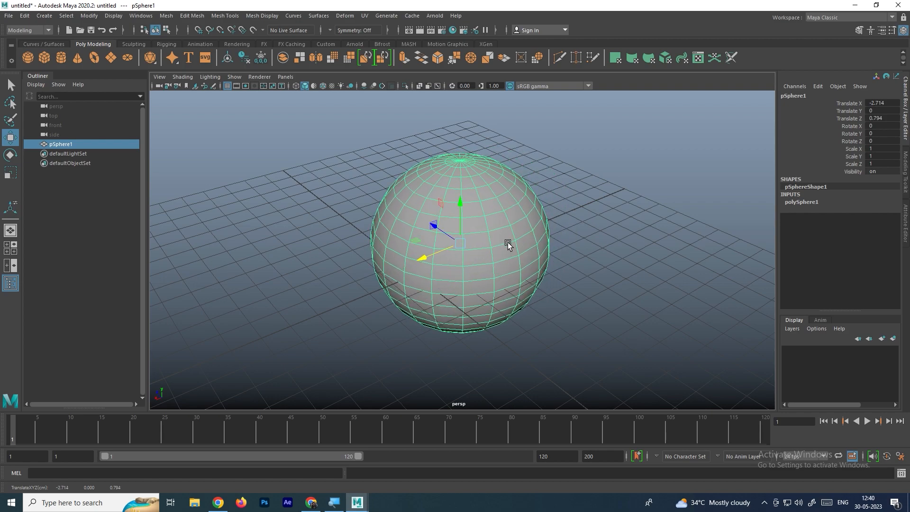
- Select groups of vertices, edges and faces on the sphere's side in turn, and clear the selection
key(F8)
drag(595, 270, 473, 204)
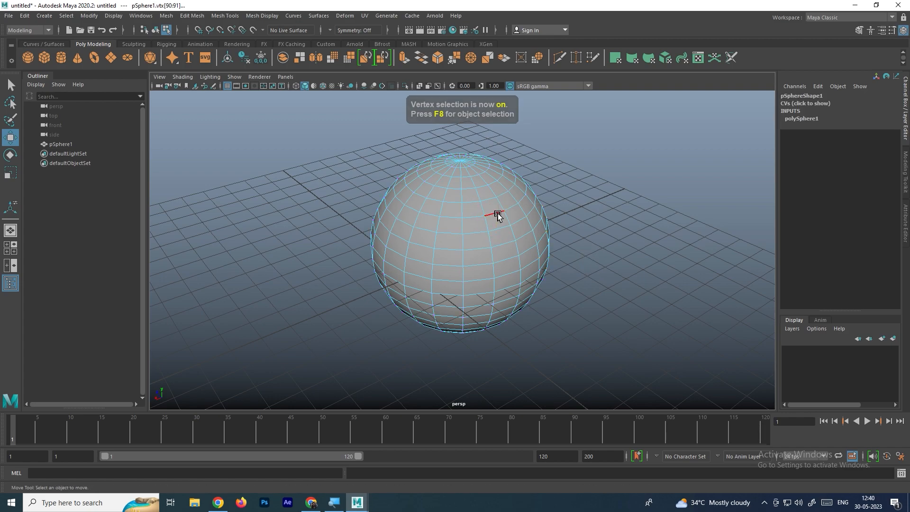
key(F10)
drag(575, 270, 481, 237)
key(F11)
drag(623, 288, 495, 227)
click(596, 229)
- Return the sphere to object mode and delete it
right_drag(519, 230, 608, 185)
click(608, 184)
click(518, 232)
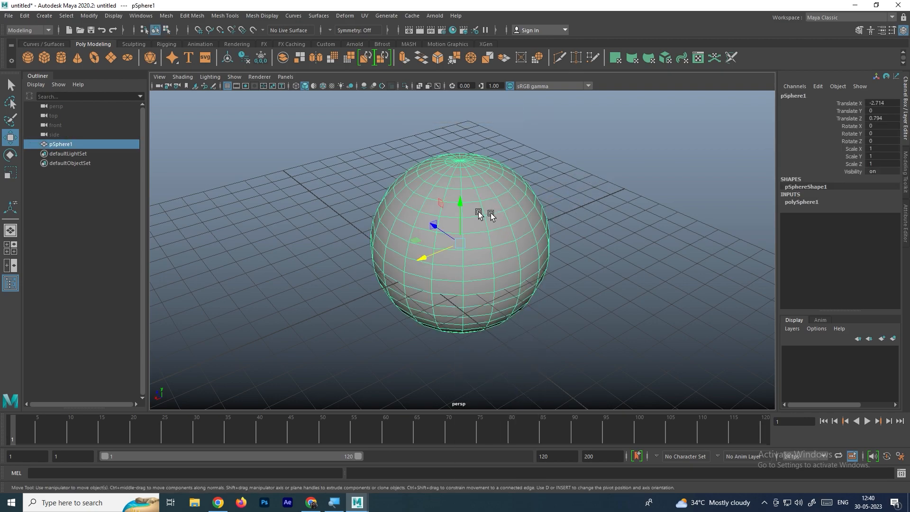
key(Delete)
- Create a polygon cube on the grid, select it, and delete it
click(44, 58)
drag(429, 251, 427, 215)
click(547, 219)
click(433, 204)
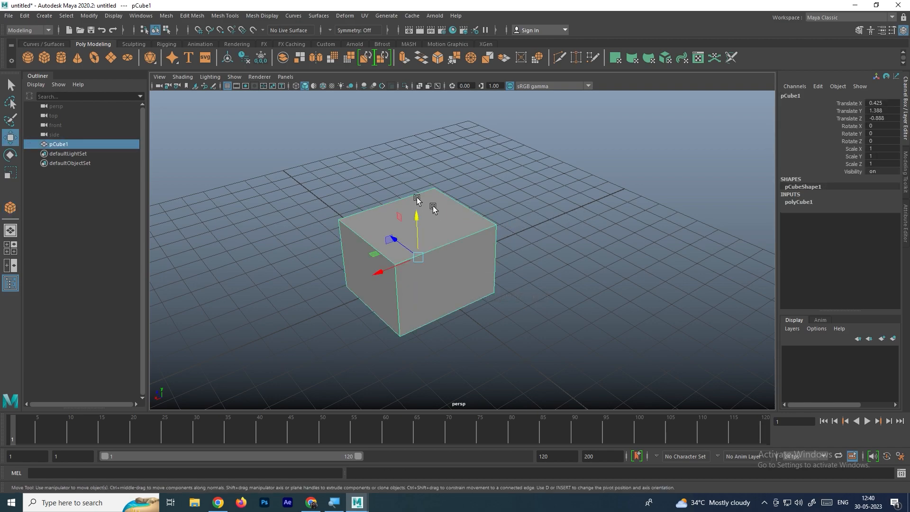
key(Delete)
- Create a polygon torus on the grid and select it for a closer view of its faceted outline
click(93, 58)
click(413, 245)
drag(413, 246, 522, 261)
click(536, 260)
scroll(519, 282, up, 3)
scroll(527, 266, up, 2)
click(556, 267)
scroll(592, 264, up, 4)
scroll(566, 261, down, 4)
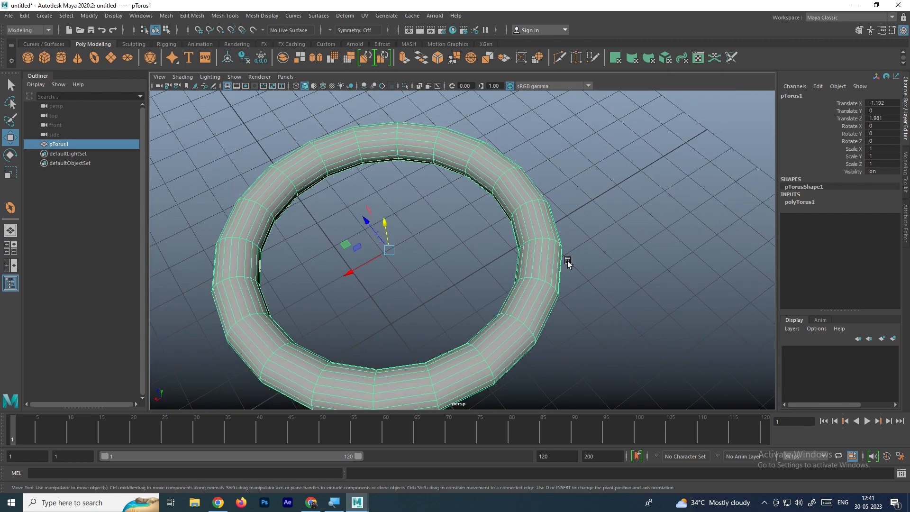
- Turn on the torus's smooth preview, switch it back to the unsmoothed display, and reapply the smooth preview
key(3)
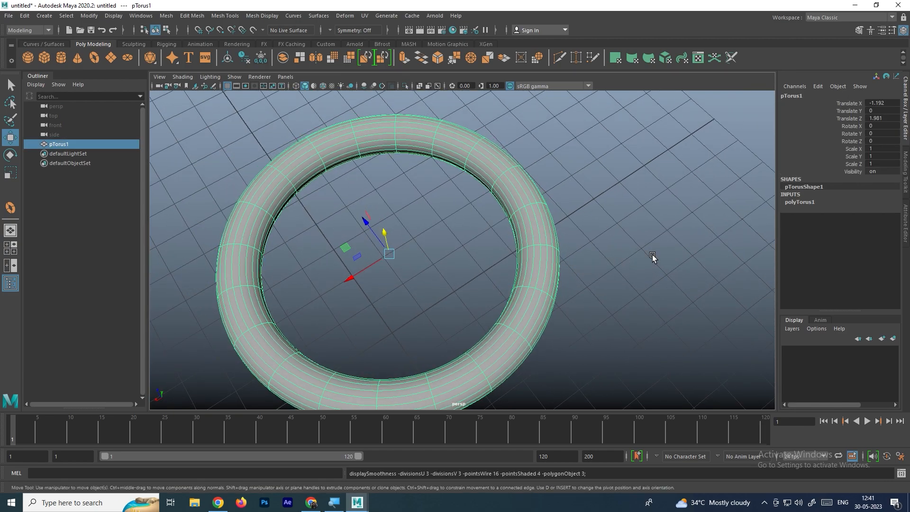
click(643, 255)
click(548, 263)
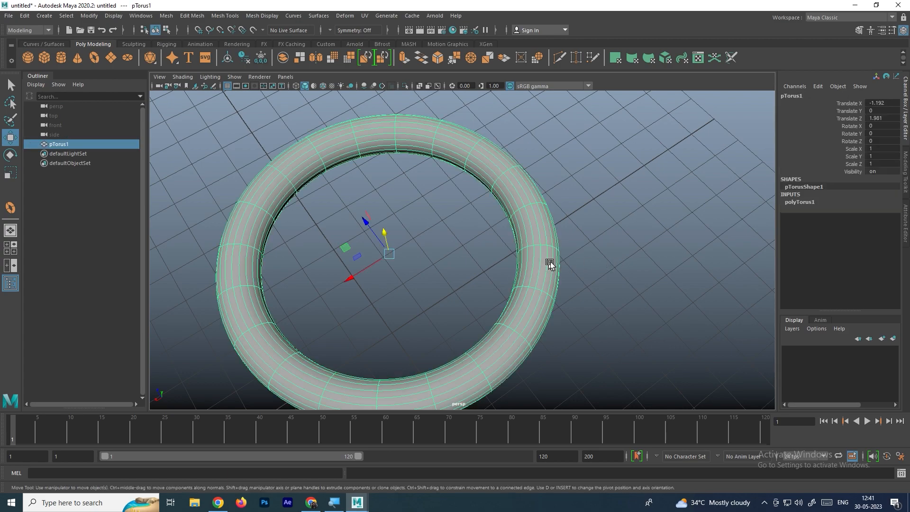
click(595, 246)
click(539, 257)
key(1)
key(3)
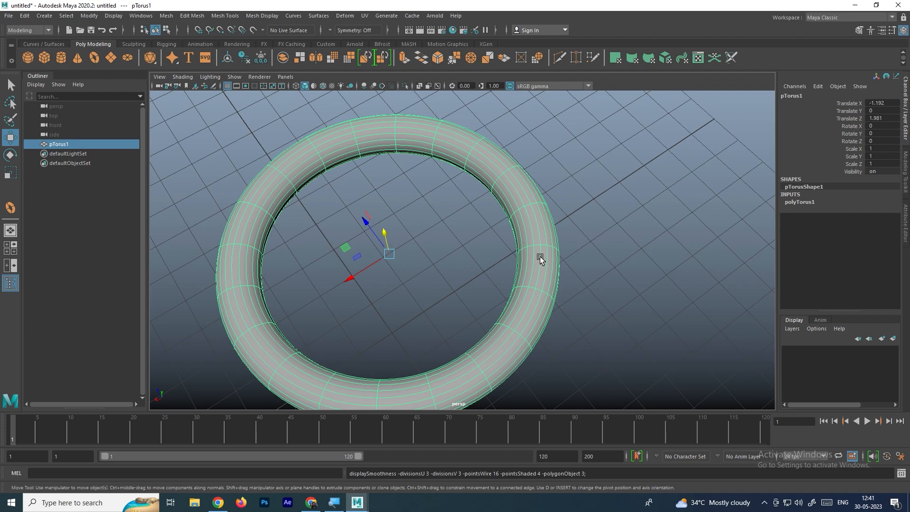
- Turn off the torus's smooth preview, reapply it, and return the torus to its unsmoothed display
key(1)
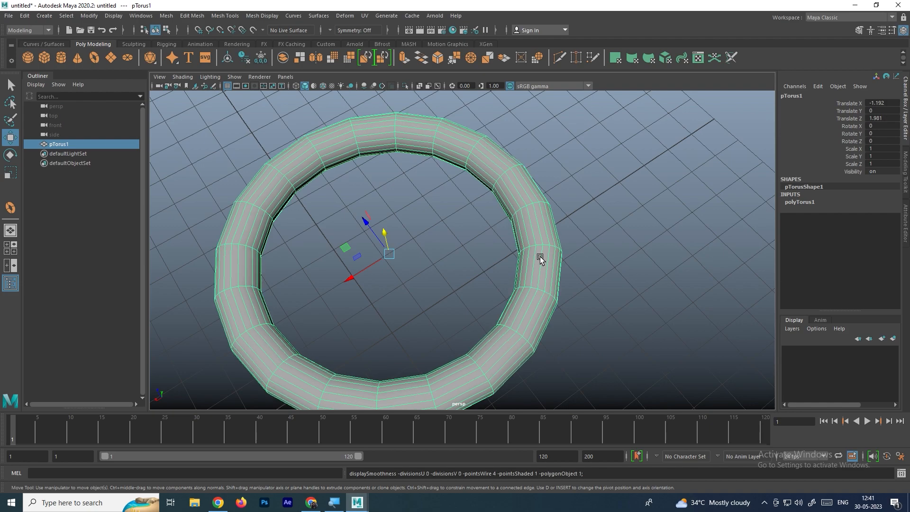
key(3)
key(1)
- Switch the perspective view to wireframe display and select the torus to examine its mesh lines
scroll(613, 240, down, 8)
alt+drag(538, 271, 487, 262)
scroll(486, 233, up, 6)
key(4)
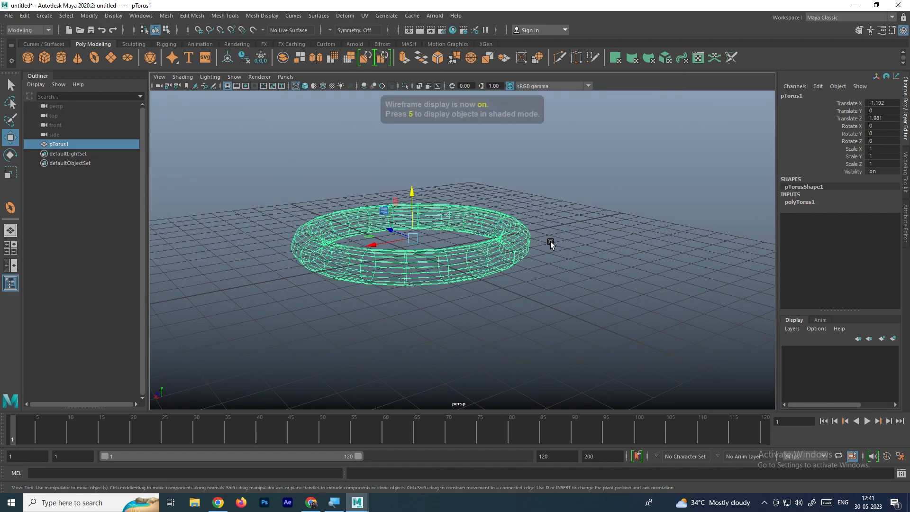
click(578, 218)
alt+drag(543, 220, 504, 260)
click(504, 260)
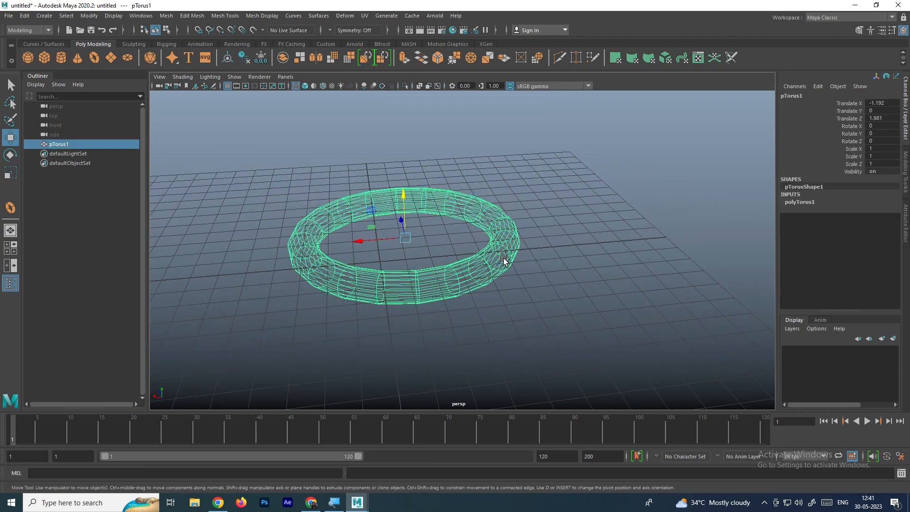
- Delete the torus from the scene
key(Delete)
alt+drag(448, 240, 429, 199)
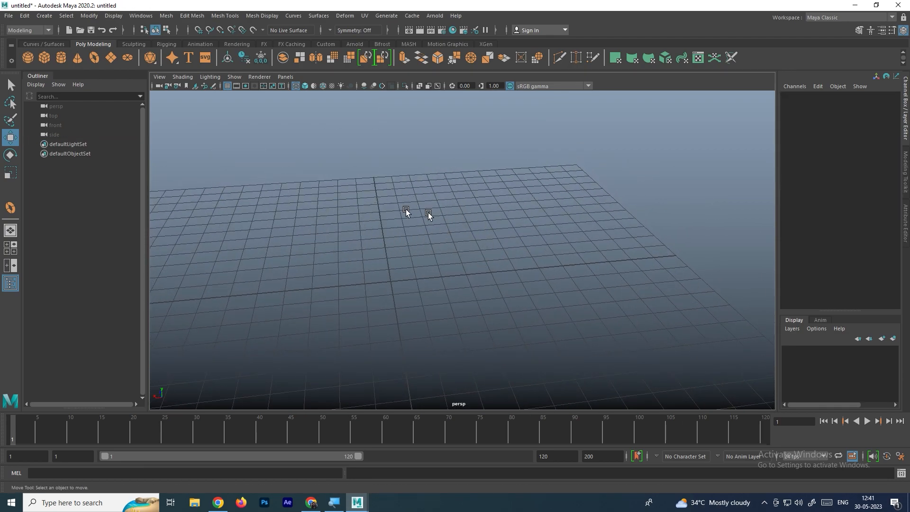
alt+drag(429, 218, 399, 271)
scroll(400, 271, up, 2)
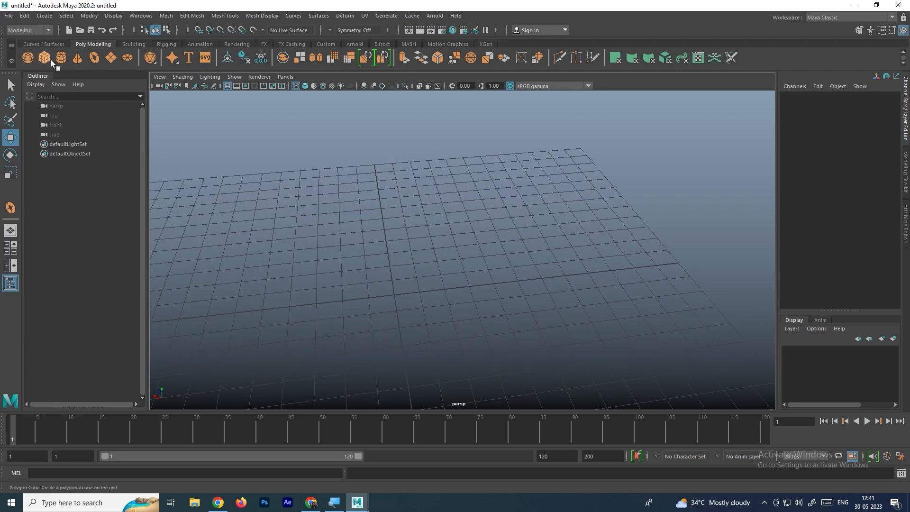
- Create a polygon cube about 6.8 wide, 5.6 high and 6.6 deep on the grid, and display it shaded and unsmoothed
click(28, 57)
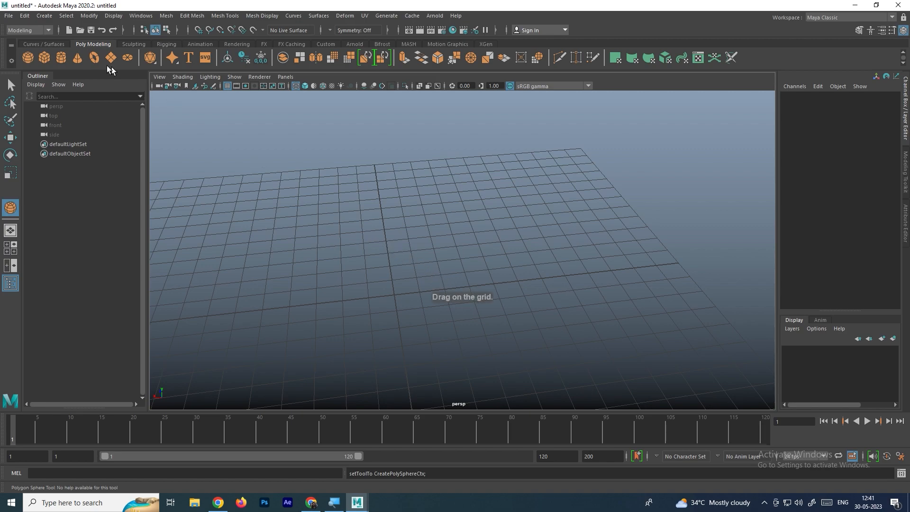
click(44, 57)
mouse_move(394, 235)
mouse_down()
mouse_move(244, 329)
mouse_move(306, 196)
mouse_move(295, 138)
mouse_move(310, 144)
mouse_up()
key(3)
key(5)
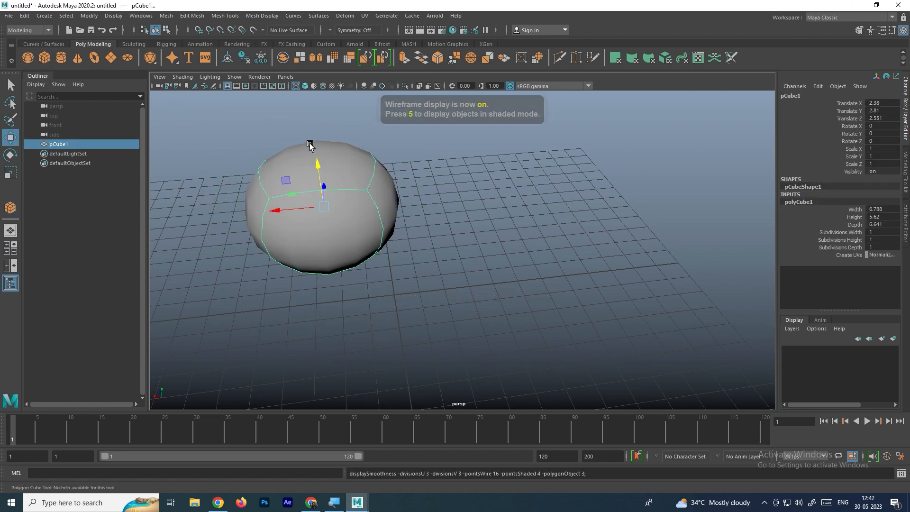
key(1)
click(503, 223)
scroll(503, 223, down, 3)
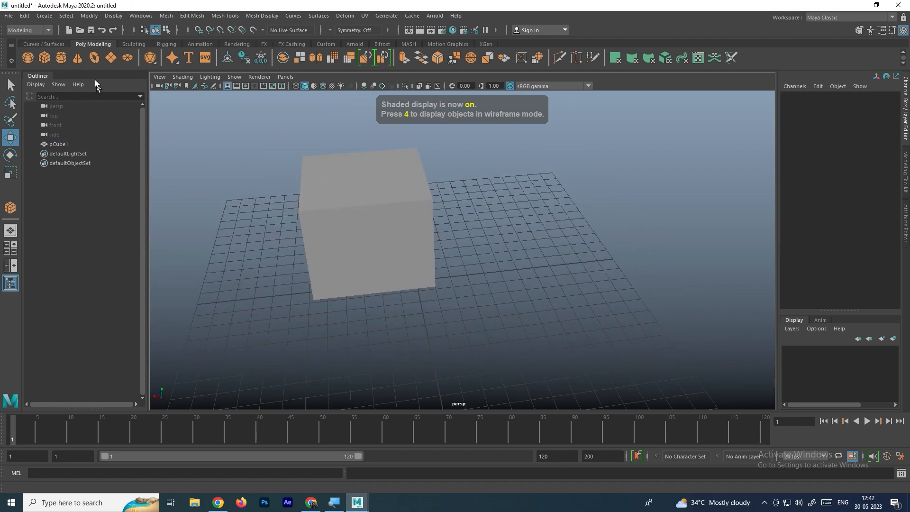
- Create a small polygon sphere inside the cube and raise it to about 1.94 on the Y axis
click(28, 57)
drag(372, 311, 374, 287)
drag(398, 248, 398, 207)
click(532, 234)
alt+drag(532, 233, 467, 295)
scroll(467, 294, up, 5)
alt+middle_drag(468, 294, 538, 289)
alt+drag(538, 290, 538, 274)
alt+middle_drag(537, 274, 539, 285)
scroll(539, 285, up, 2)
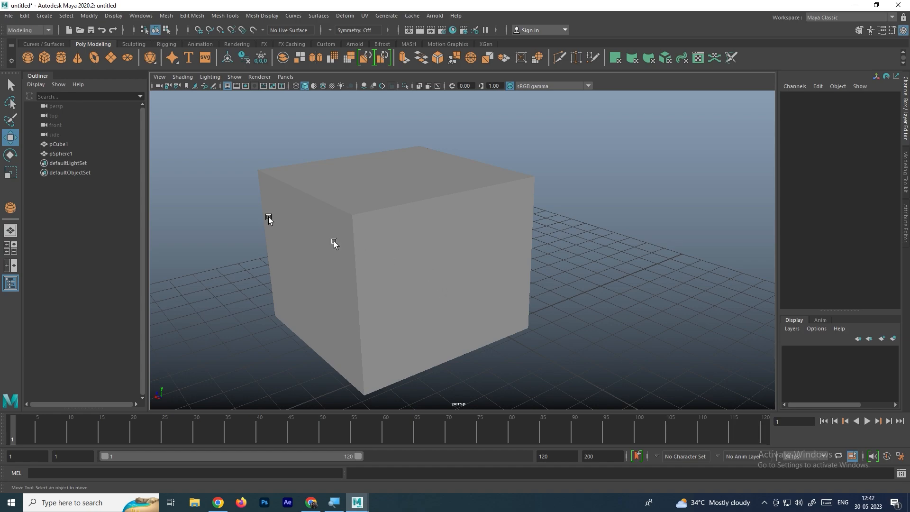
- Select the sphere enclosed by the cube, clear the selection, and select the cube instead
click(69, 153)
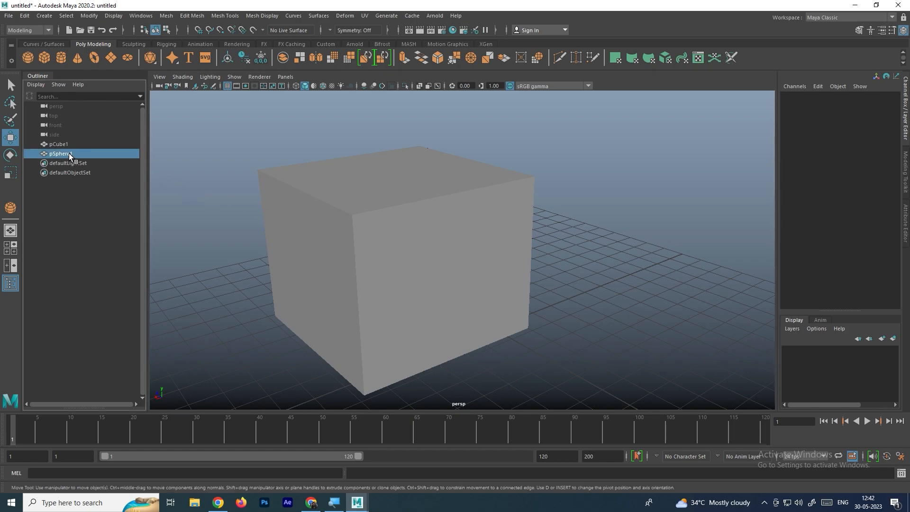
click(581, 215)
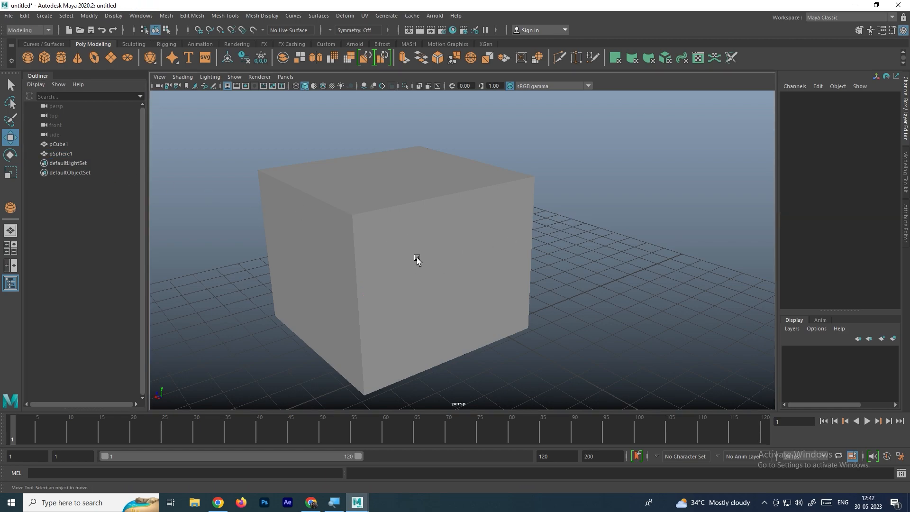
click(417, 257)
click(611, 257)
click(440, 259)
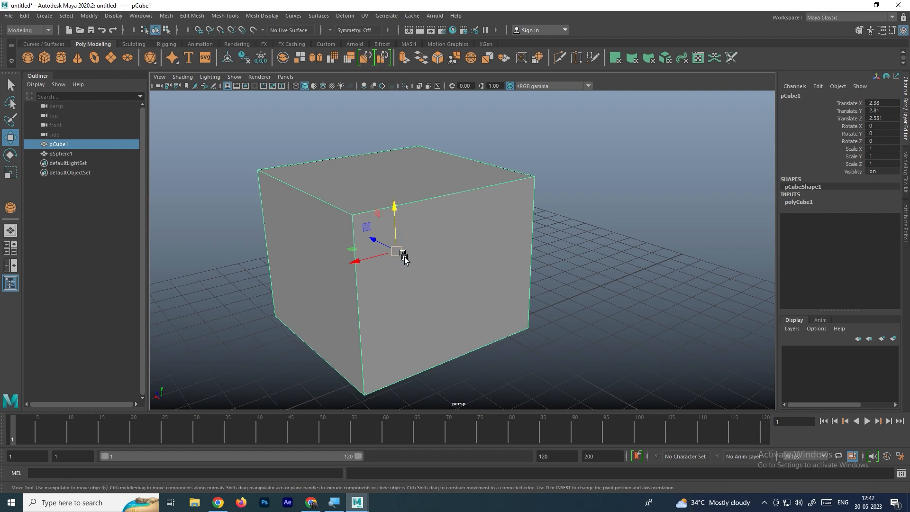
- Switch the perspective view to wireframe display and select the sphere through the cube
key(4)
click(574, 263)
click(403, 297)
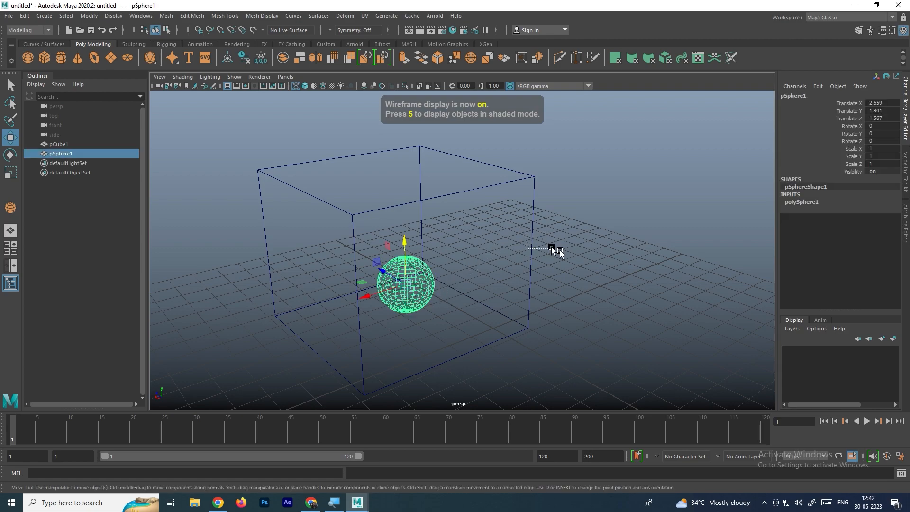
click(531, 246)
click(437, 317)
click(408, 294)
scroll(436, 292, up, 5)
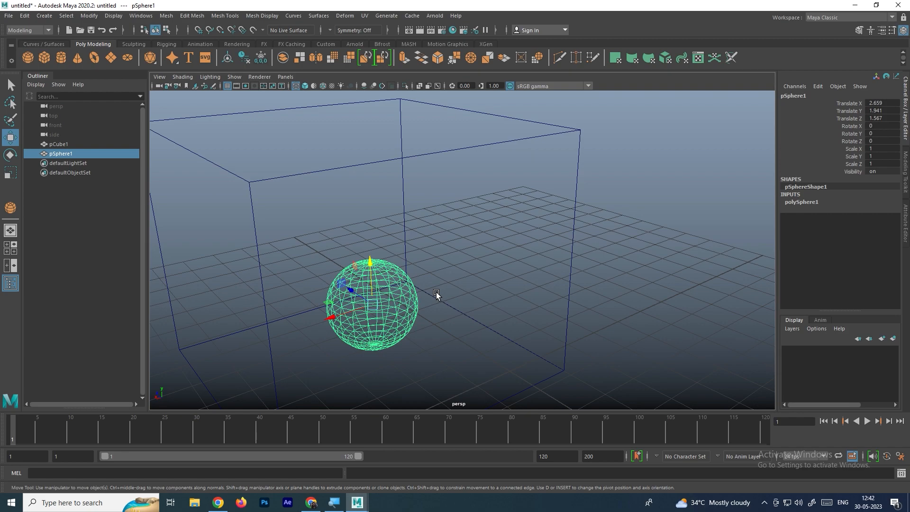
scroll(438, 281, down, 5)
- Maximize the front view, set it to wireframe display, and select the sphere inside the cube
key(space)
key(space)
scroll(502, 277, down, 3)
alt+middle_drag(501, 277, 452, 328)
scroll(500, 317, up, 1)
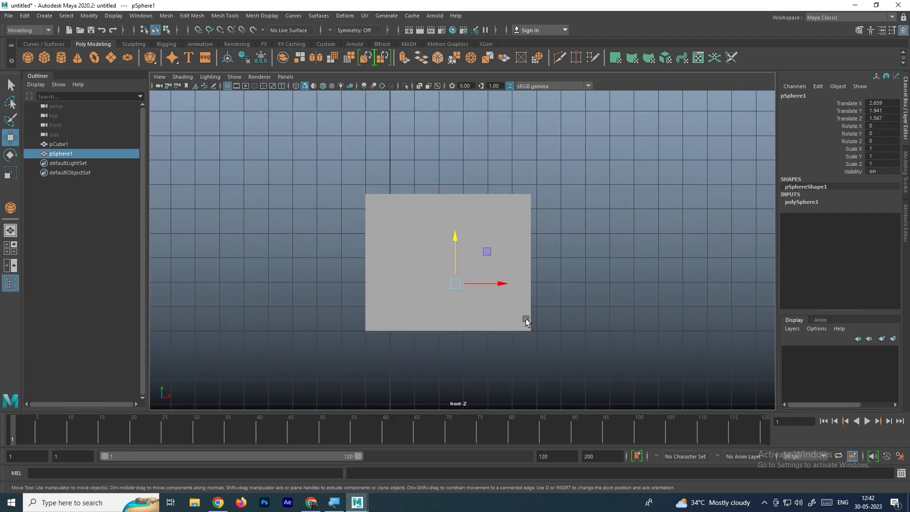
click(590, 311)
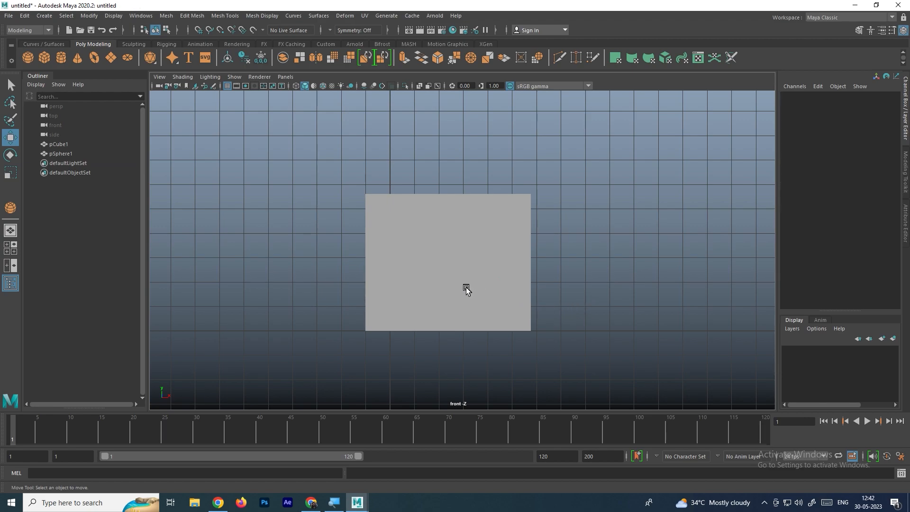
key(4)
click(479, 283)
- Reposition the sphere within the cube's outline, ending at about X 0.73 and Y 2.7
drag(459, 242, 456, 266)
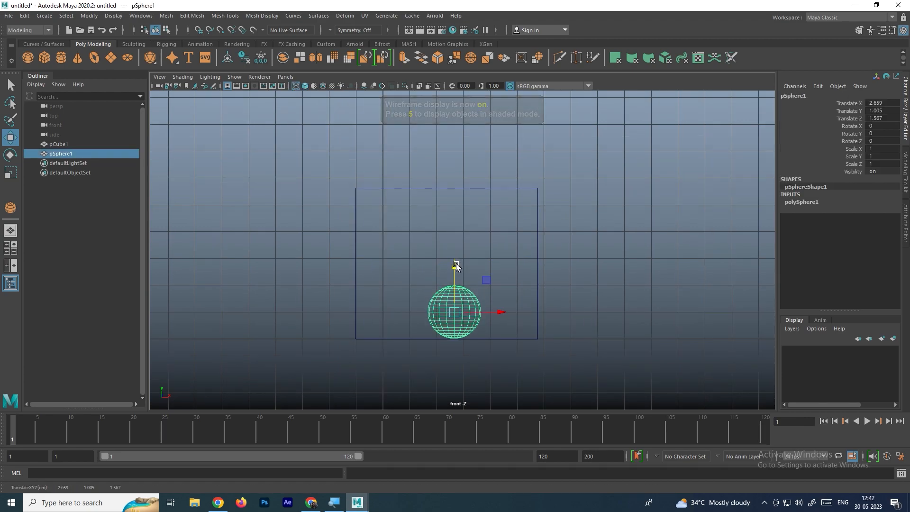
drag(503, 311, 493, 312)
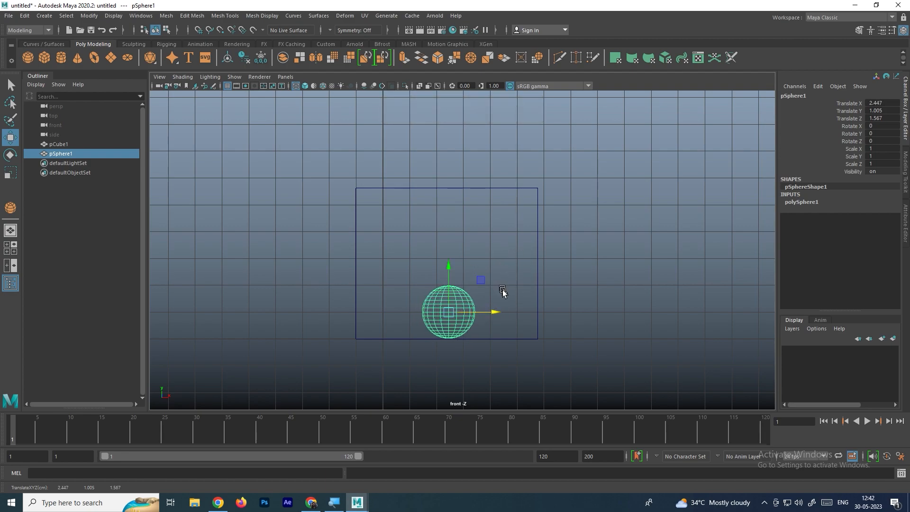
drag(457, 267, 456, 223)
drag(491, 269, 445, 266)
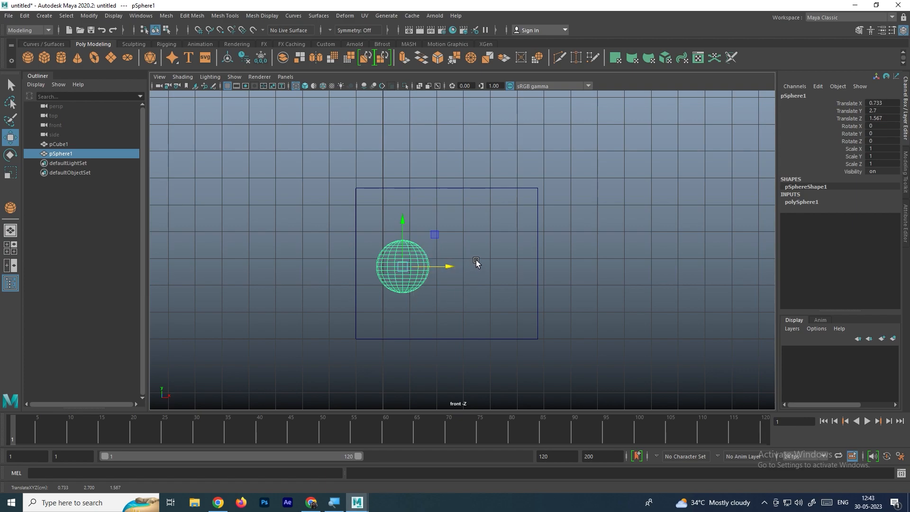
- Return to the full perspective view and orbit around the cube and sphere
key(space)
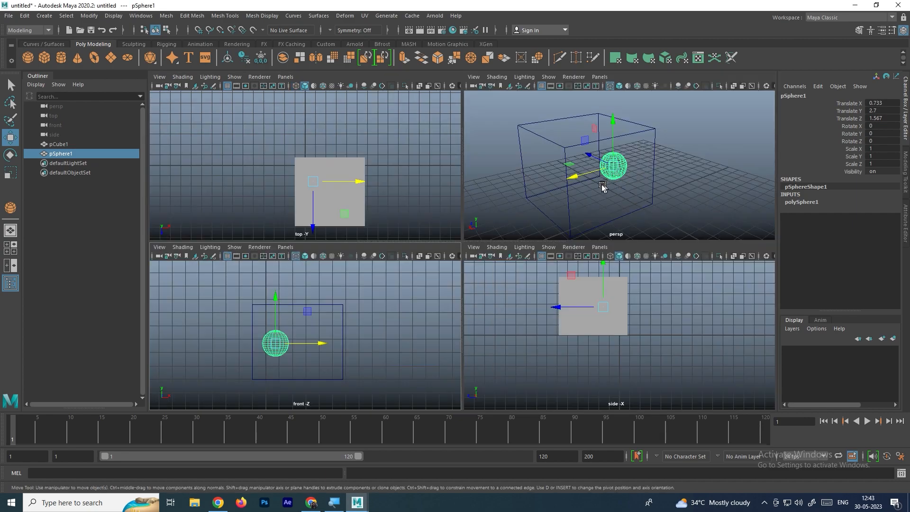
key(space)
mouse_move(515, 289)
alt+mouse_down()
mouse_move(489, 270)
mouse_move(515, 271)
alt+mouse_up()
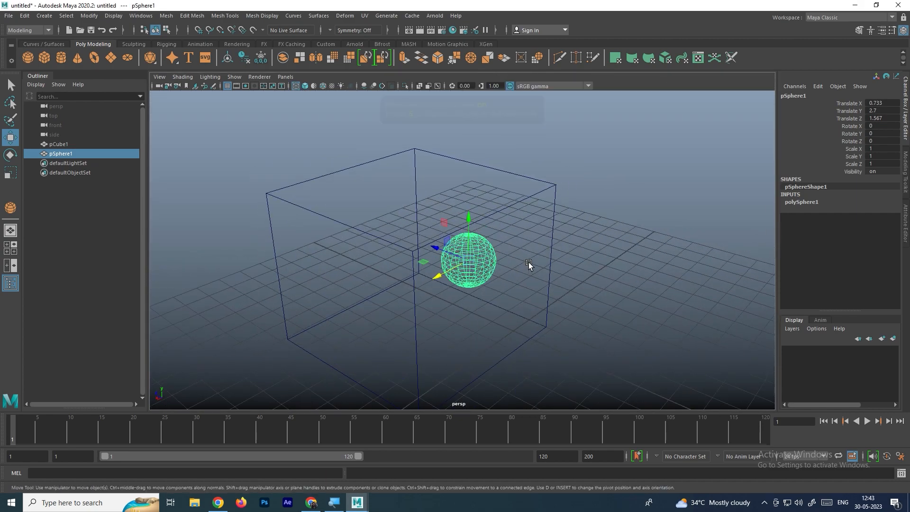
- In shaded display, move the cube along X to about -11, away from the sphere, and undo the move
key(5)
click(528, 262)
drag(396, 258, 584, 165)
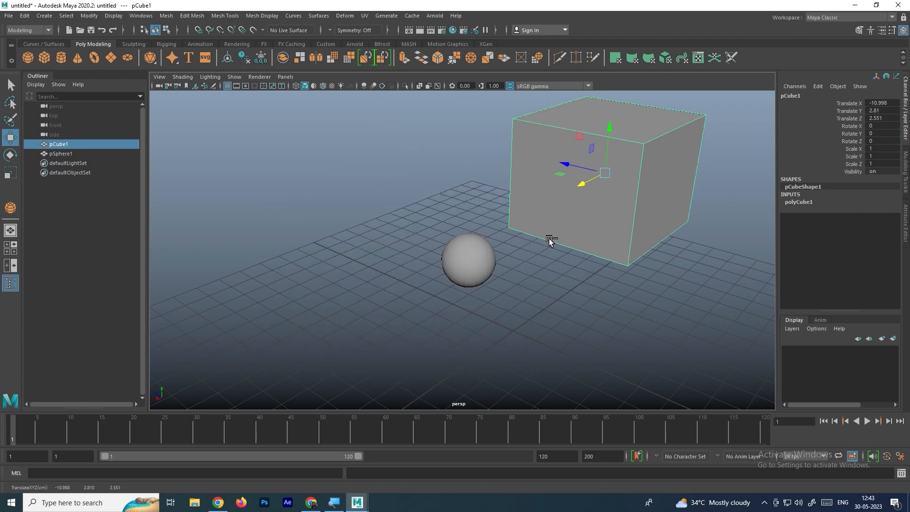
key(ctrl+z)
- In wireframe display, scale the sphere uniformly to about 1.28 and rotate it to about X -19.6, Y -1.6, Z -5.6
key(4)
click(495, 264)
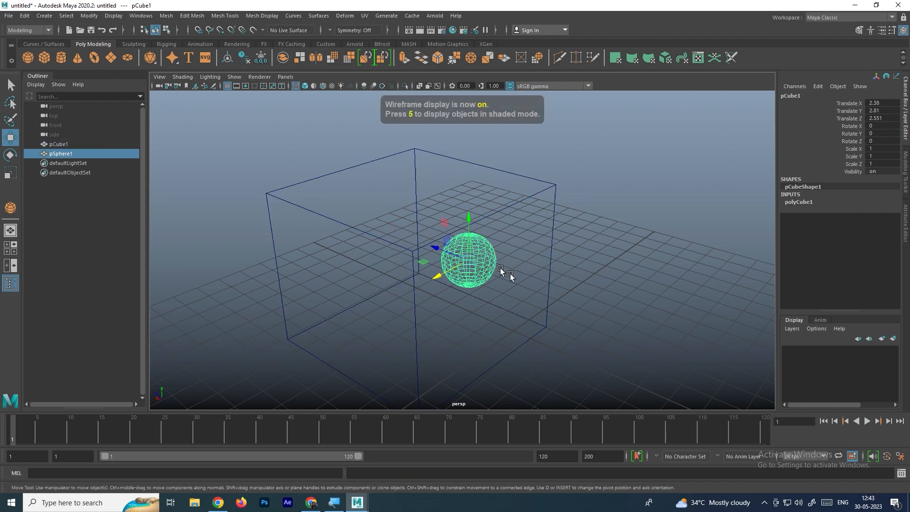
key(r)
drag(474, 262, 537, 267)
key(e)
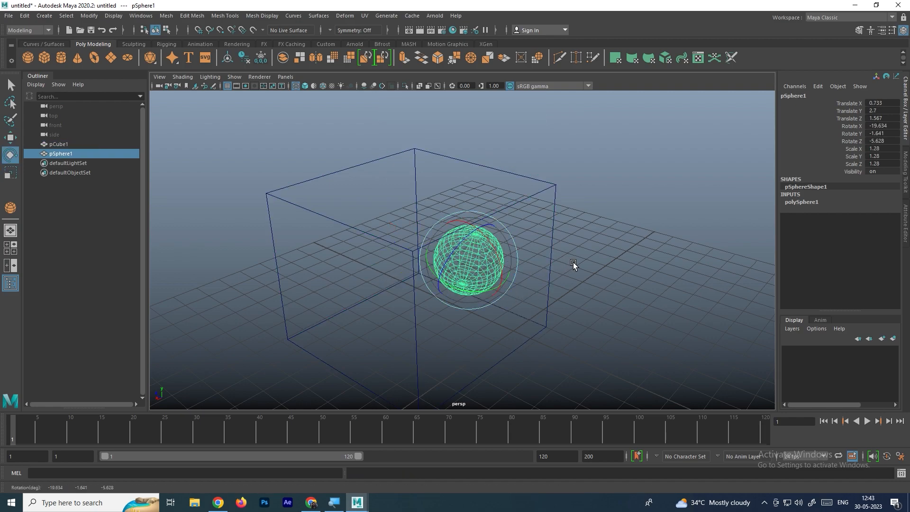
- Switch back to shaded display and move the cube along Z to about 6.64 to uncover the sphere
key(5)
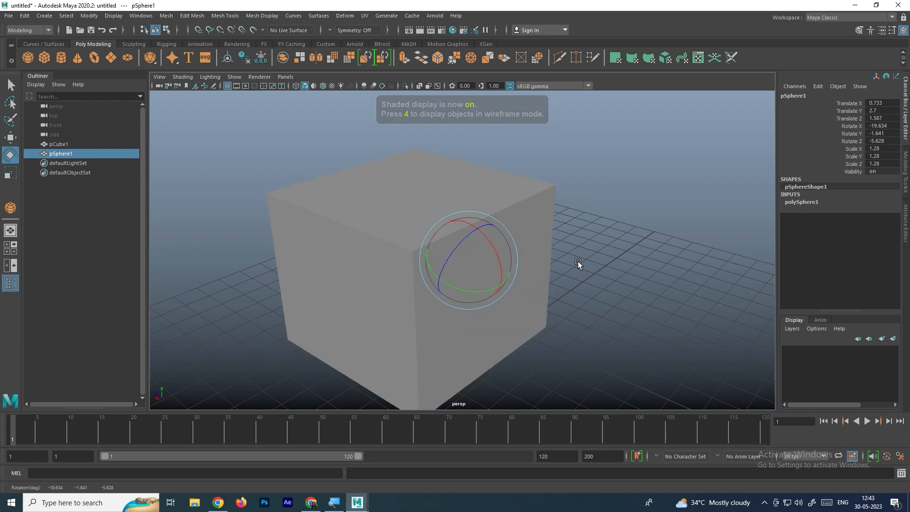
click(579, 261)
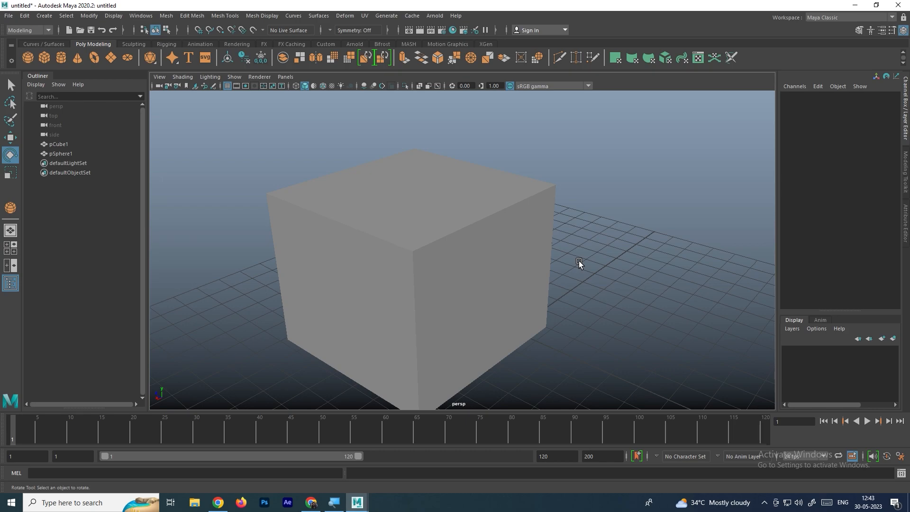
click(536, 264)
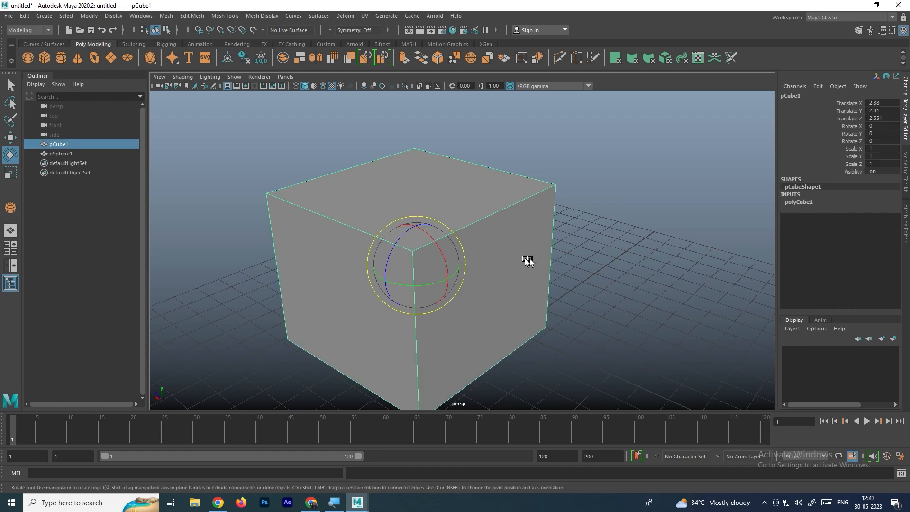
scroll(465, 268, down, 3)
scroll(464, 270, up, 2)
key(w)
drag(407, 260, 337, 246)
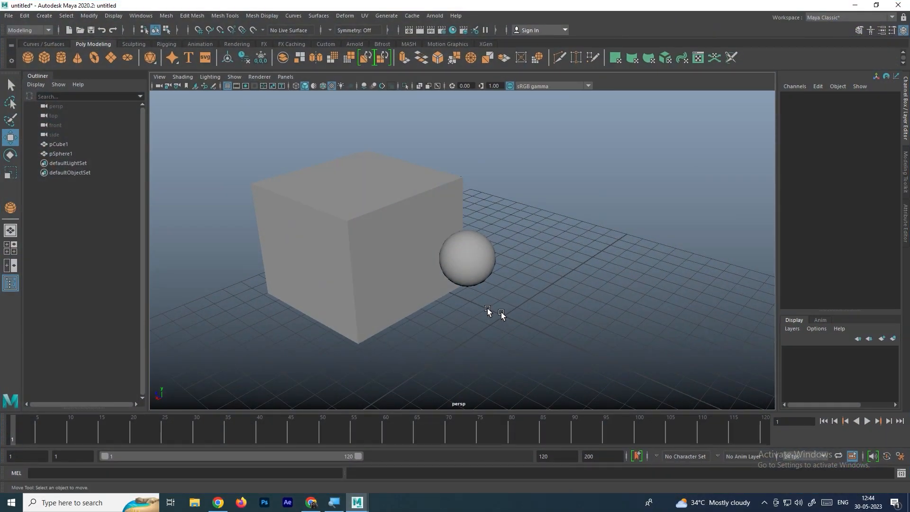
- Assign a new Arnold aiStandardSurface material to the cube
click(395, 226)
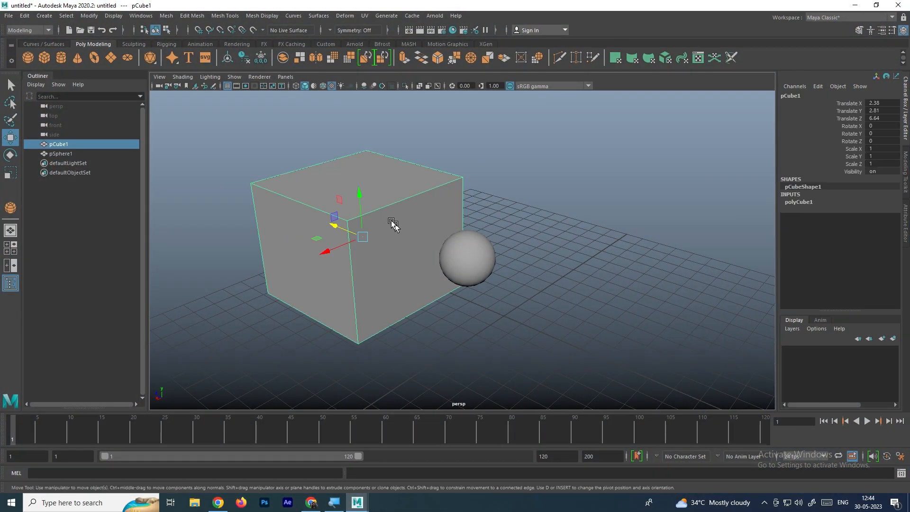
key(5)
right_drag(406, 215, 426, 458)
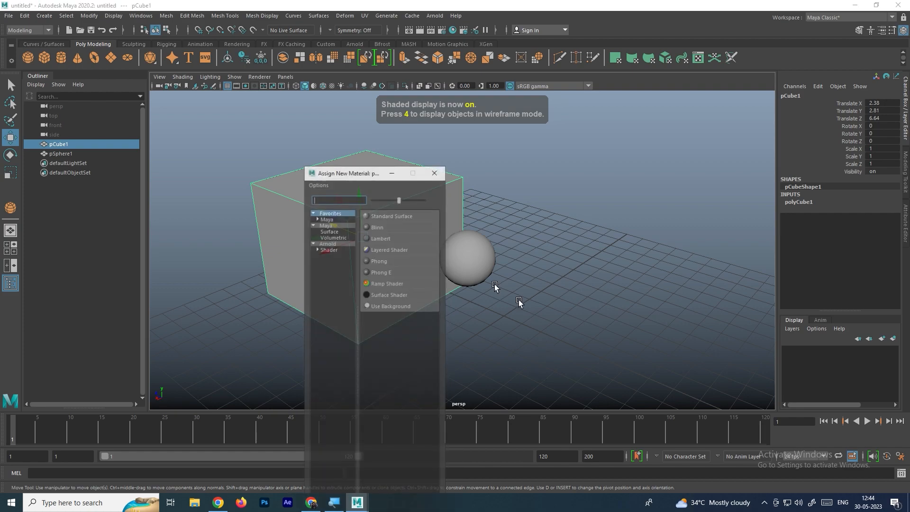
click(331, 242)
click(393, 374)
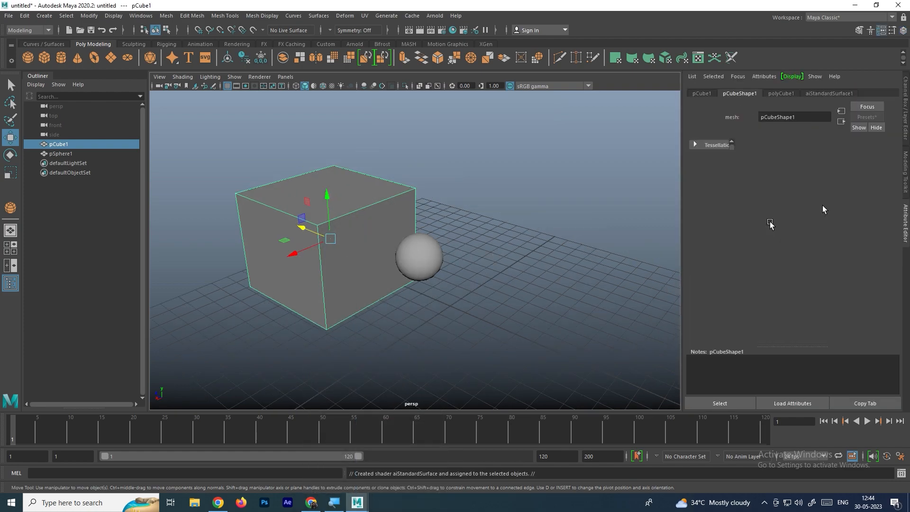
- Map the image qqq.jpg as a file texture to the cube material's base color and switch to textured shaded display
click(829, 93)
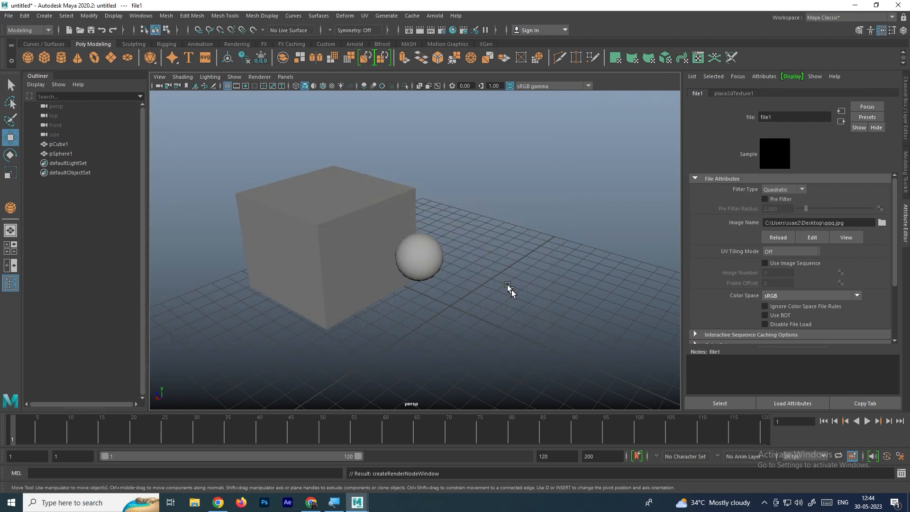
click(381, 219)
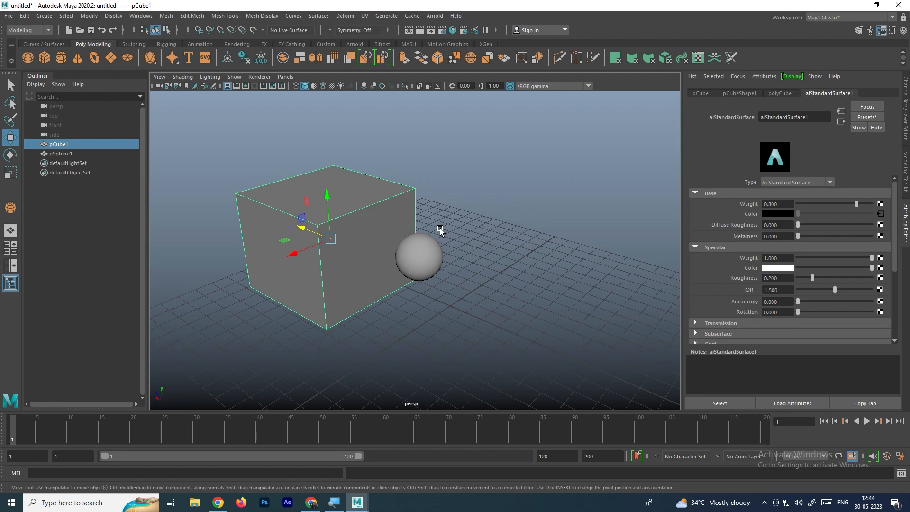
key(4)
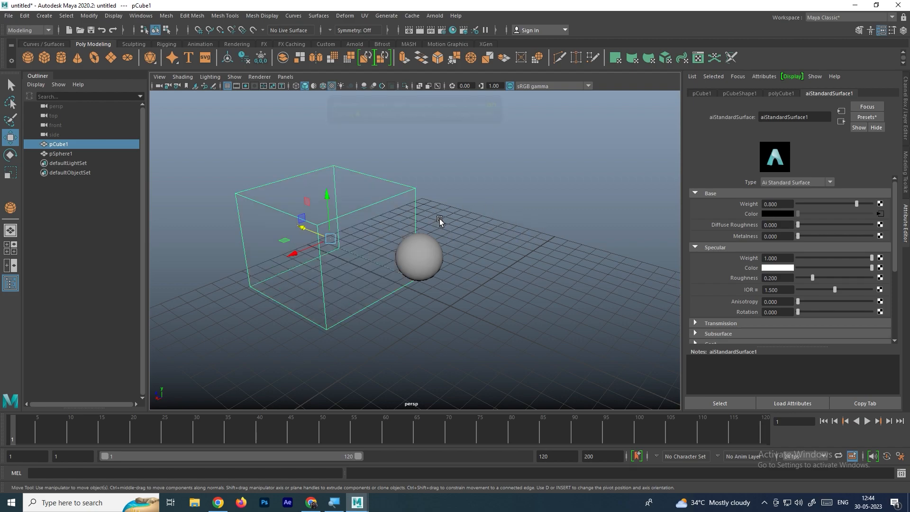
key(6)
click(451, 216)
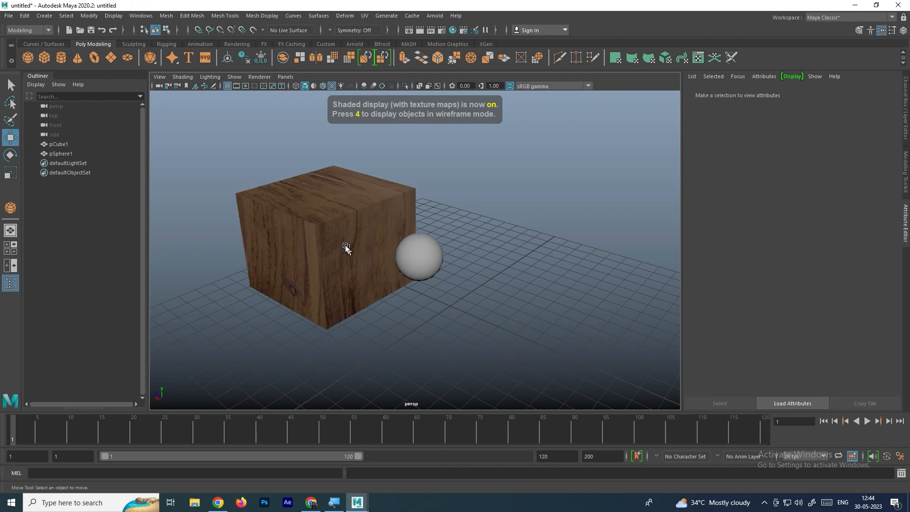
- Switch the viewport to use all scene lights and examine the textured cube and sphere
scroll(346, 248, up, 8)
alt+drag(506, 285, 436, 274)
scroll(439, 280, down, 4)
click(436, 274)
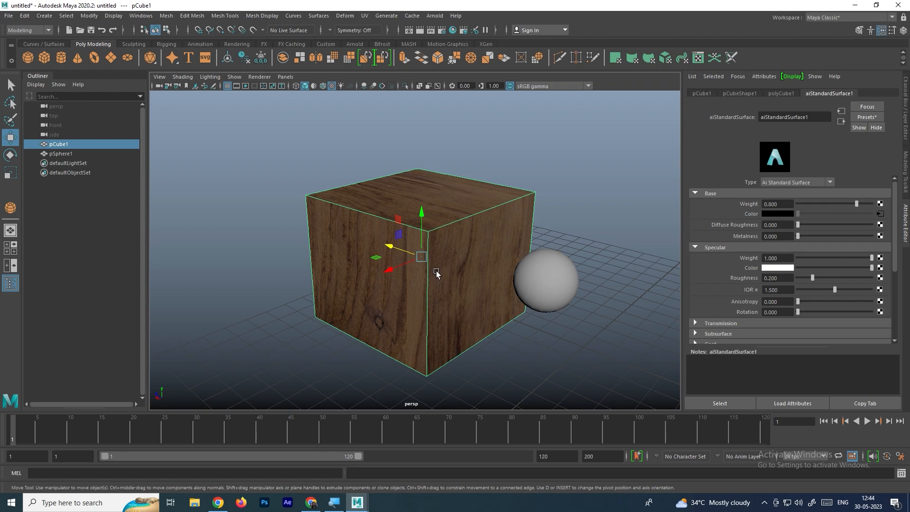
key(7)
scroll(463, 270, down, 5)
click(526, 264)
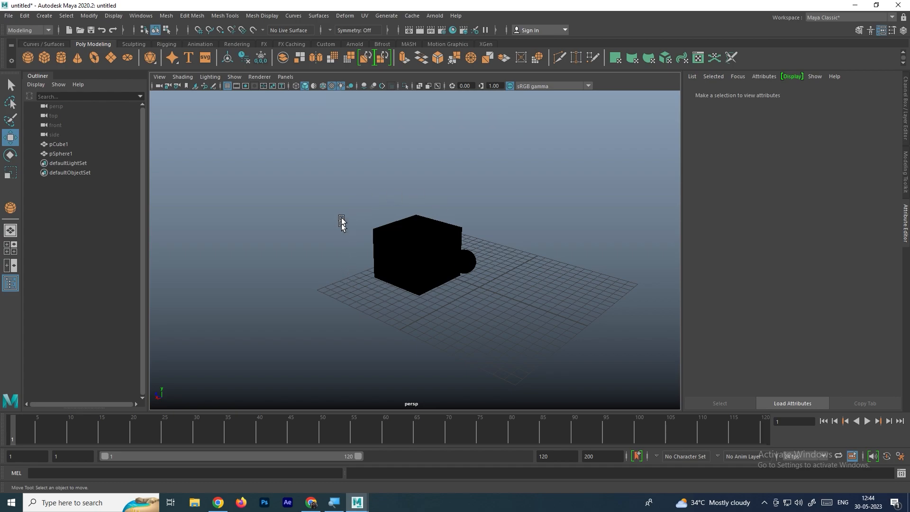
scroll(405, 253, up, 3)
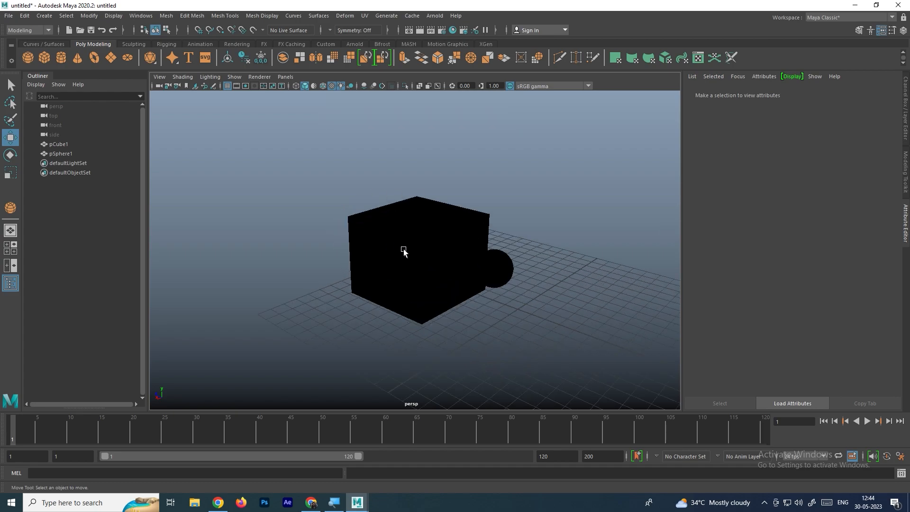
scroll(343, 185, down, 3)
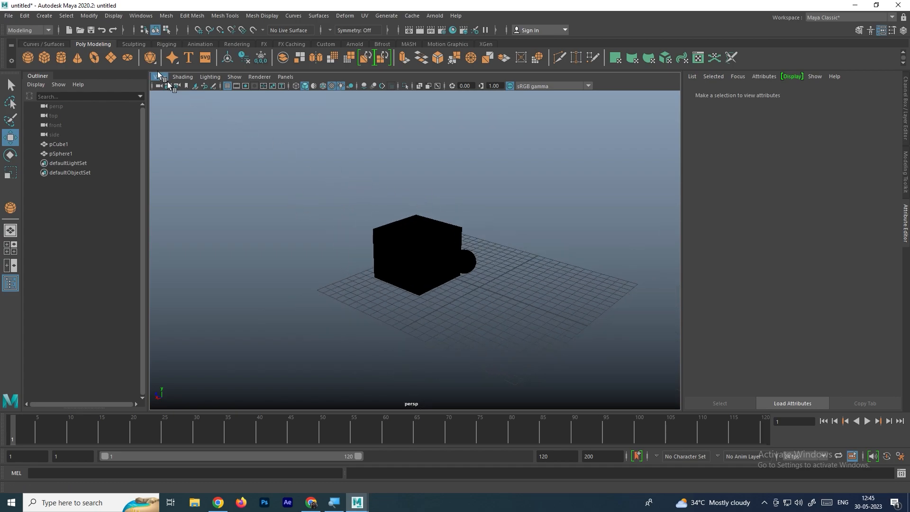
- Create a directional light, raise it above the cube and sphere, and compare textured display with all-lights display
click(52, 17)
mouse_move(101, 69)
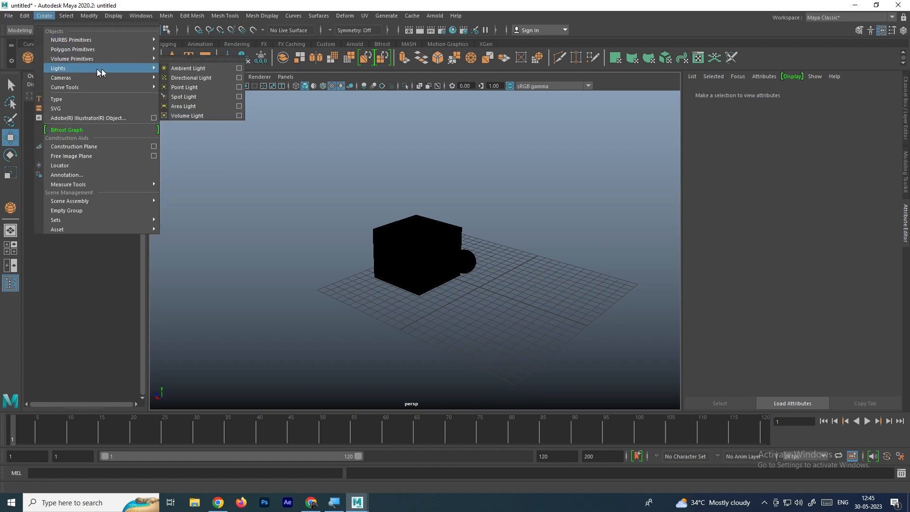
click(194, 77)
drag(481, 248, 493, 220)
key(e)
click(574, 223)
click(479, 194)
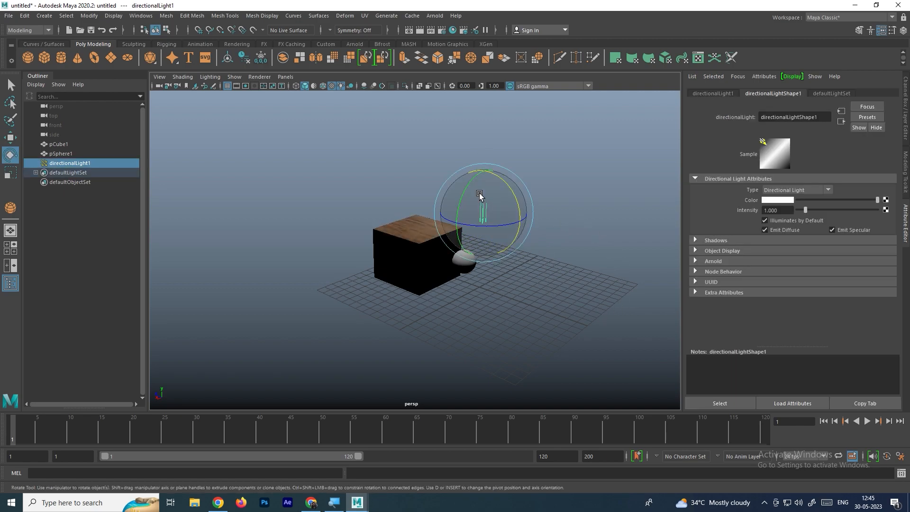
key(6)
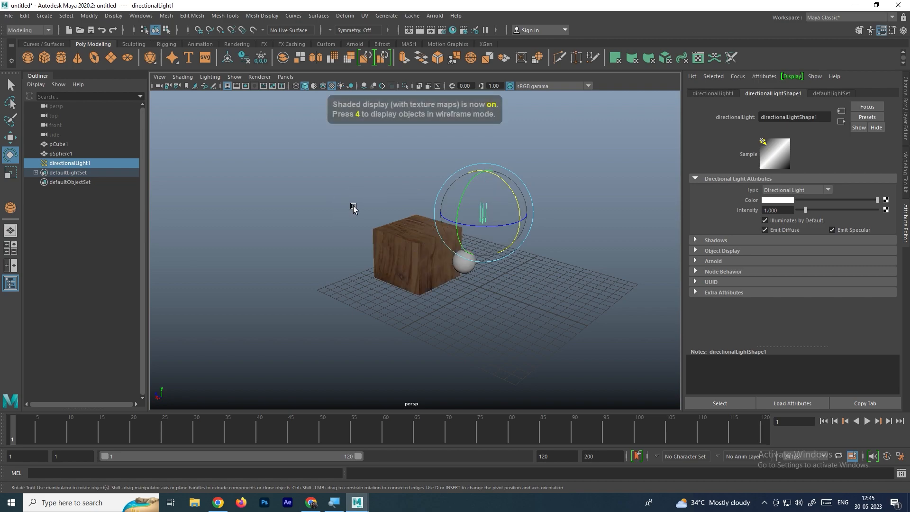
key(7)
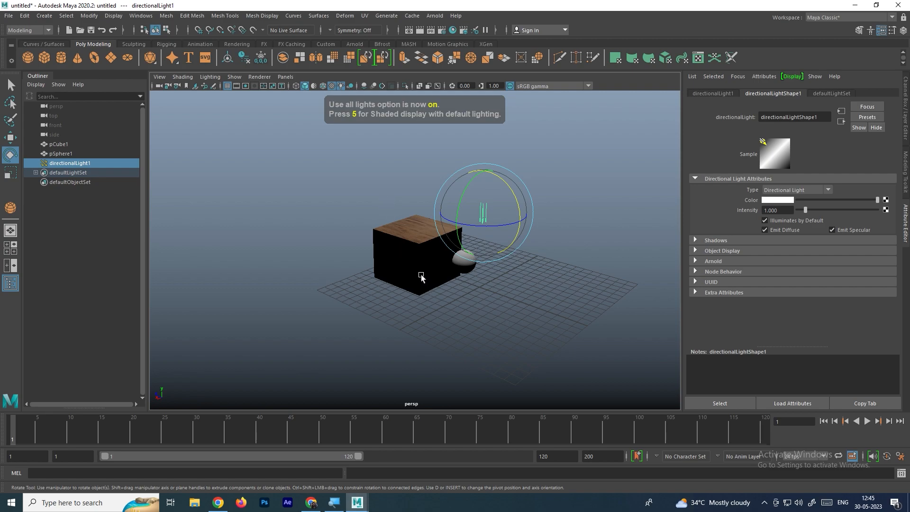
- Draw a large polygon plane on the grid beneath the cube and sphere
click(111, 57)
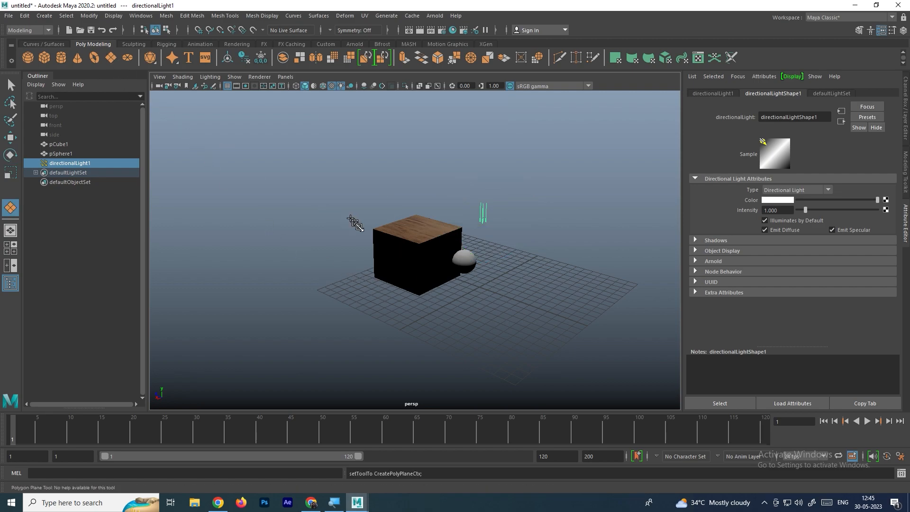
drag(392, 237, 500, 346)
key(e)
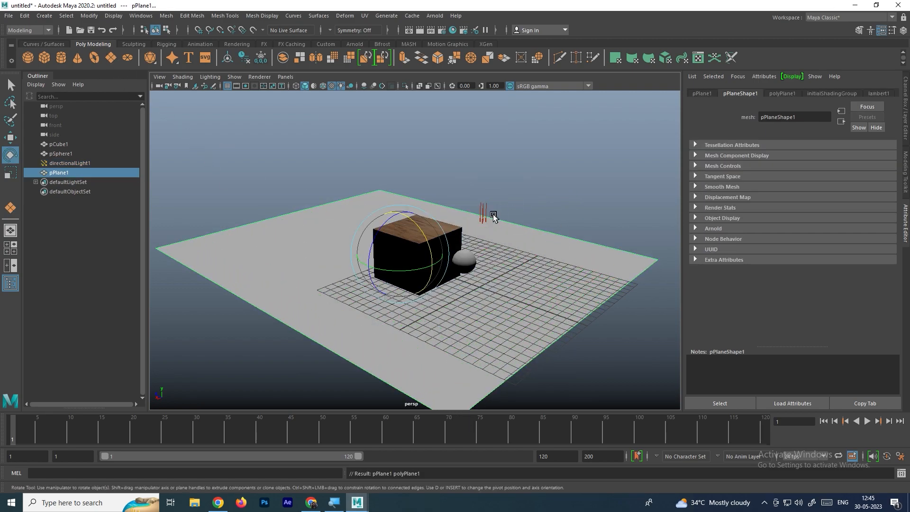
- Select the directional light and rotate it so its rays strike the objects at an angle
click(483, 211)
drag(507, 209, 481, 175)
alt+drag(474, 209, 499, 224)
- Raise the directional light and move it across to the other side of the cube
key(w)
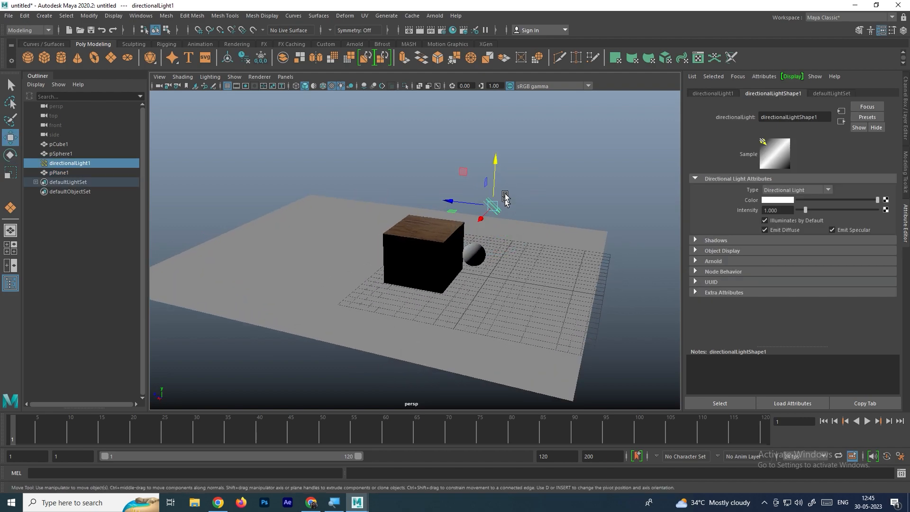
drag(495, 153, 499, 97)
drag(482, 157, 370, 228)
alt+drag(453, 221, 385, 231)
drag(195, 246, 349, 245)
- Rotate the directional light to aim at the side of the cube facing it
key(e)
click(476, 211)
click(574, 177)
click(336, 213)
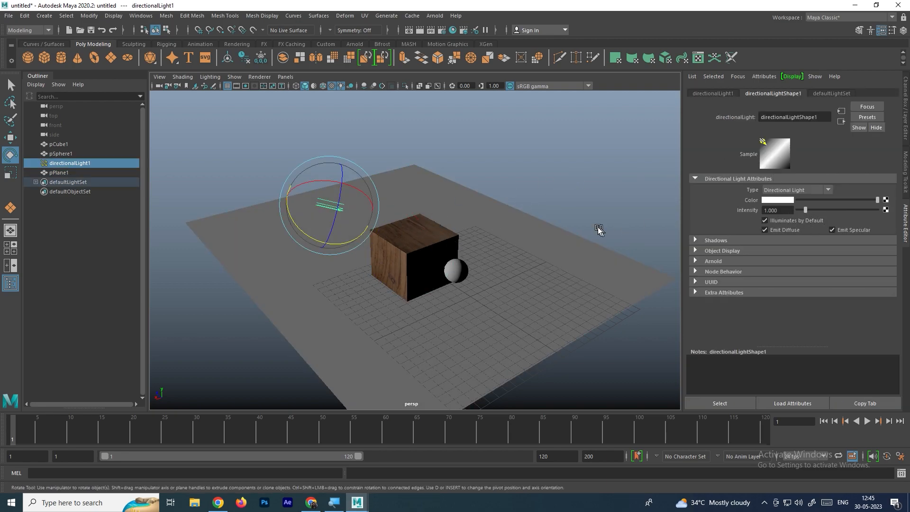
- Select the cube, sphere, directional light and plane together and delete them all
drag(458, 144, 315, 323)
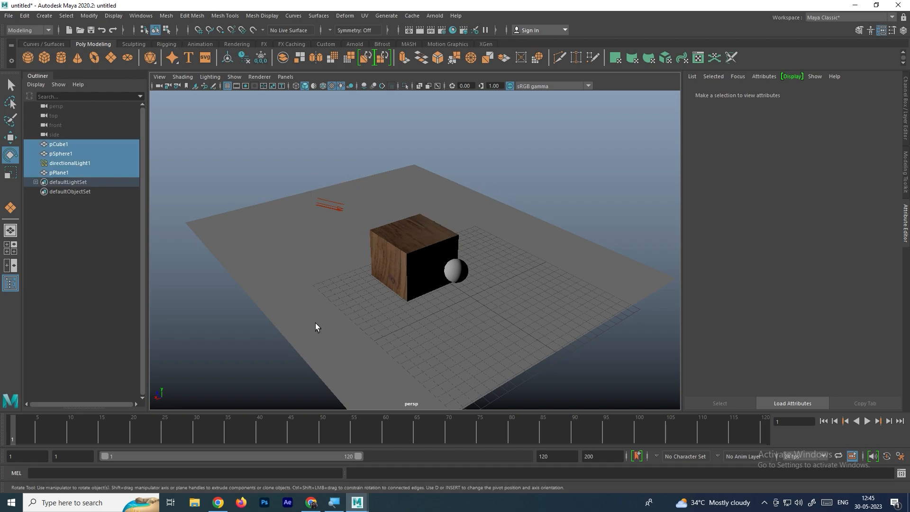
key(Delete)
key(f)
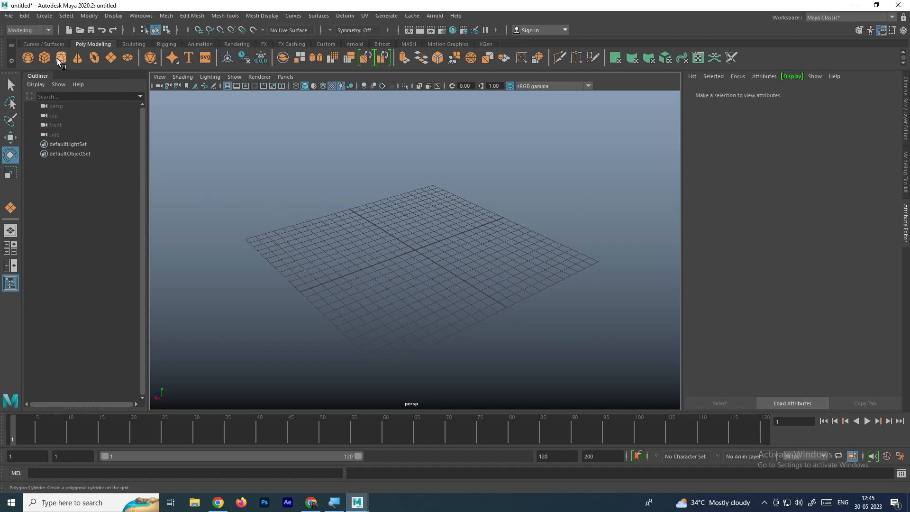
- Draw a polygon torus on the grid and show it in textured shaded display with default lighting
middle_drag(335, 256, 337, 256)
mouse_move(388, 259)
mouse_down()
mouse_move(423, 293)
mouse_move(396, 254)
mouse_up()
click(484, 204)
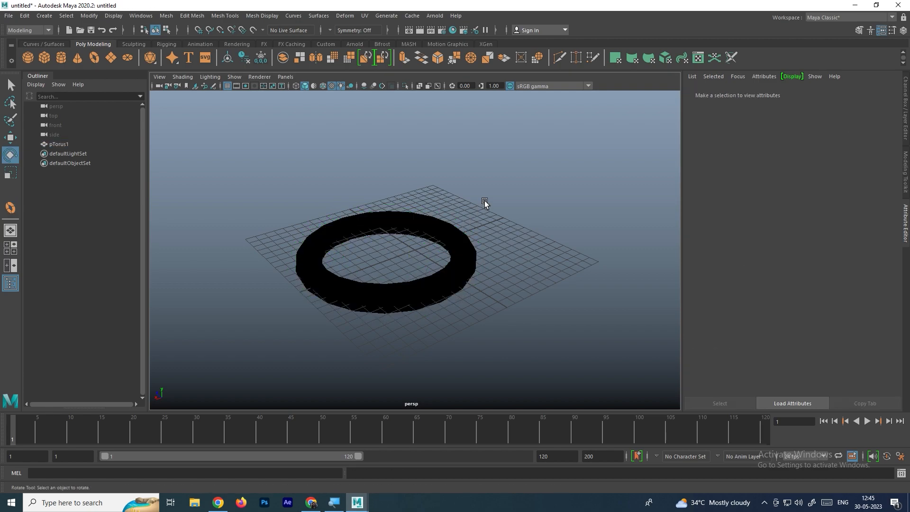
key(6)
key(e)
scroll(474, 289, up, 5)
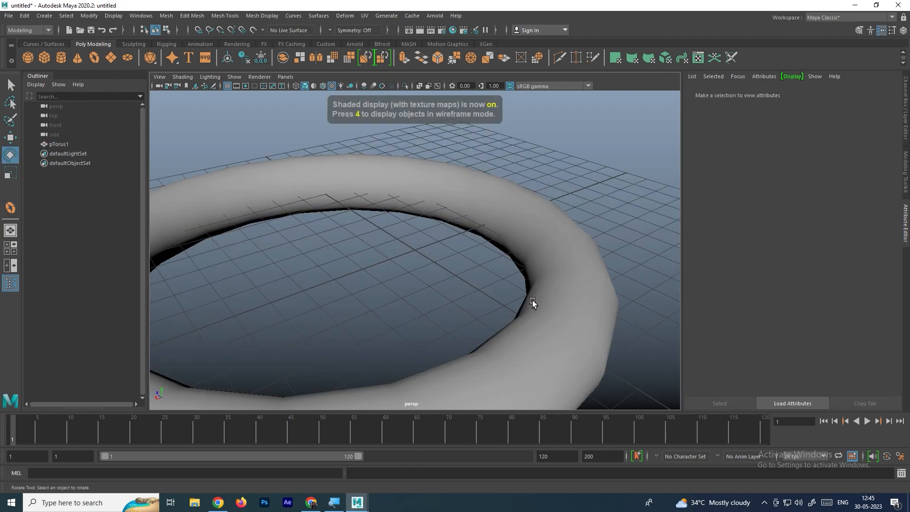
- Select the torus and compare full smooth preview with the cage plus smooth preview
click(539, 295)
key(3)
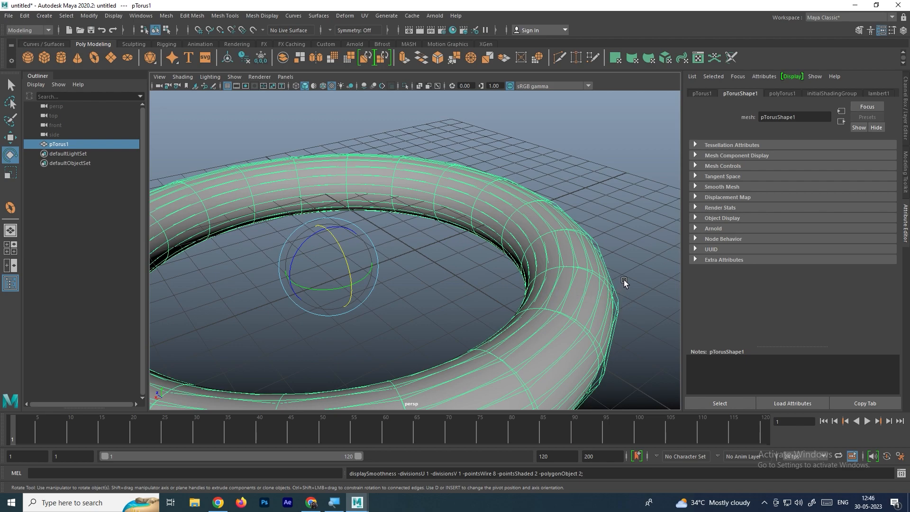
key(3)
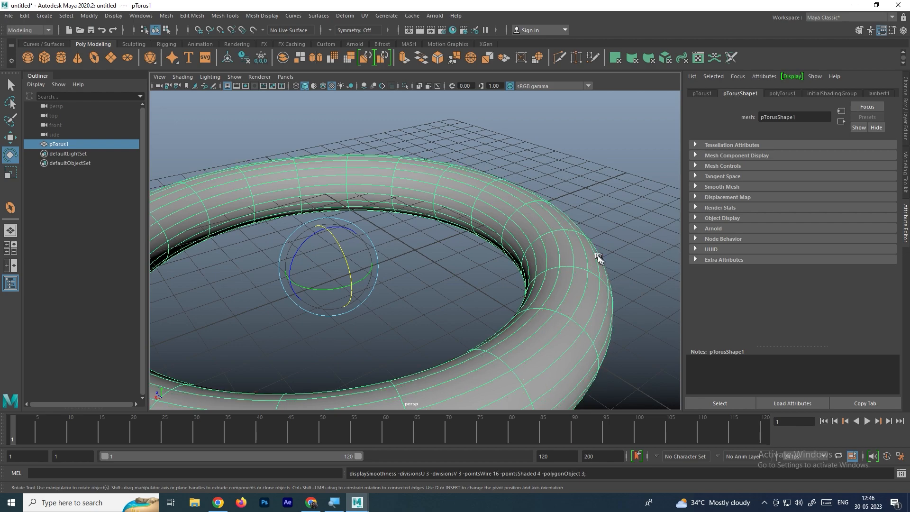
key(2)
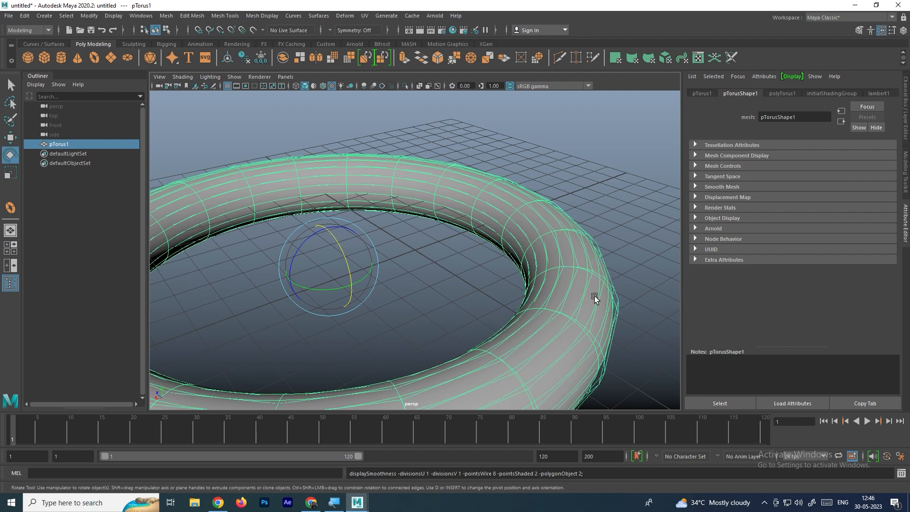
alt+drag(590, 302, 645, 294)
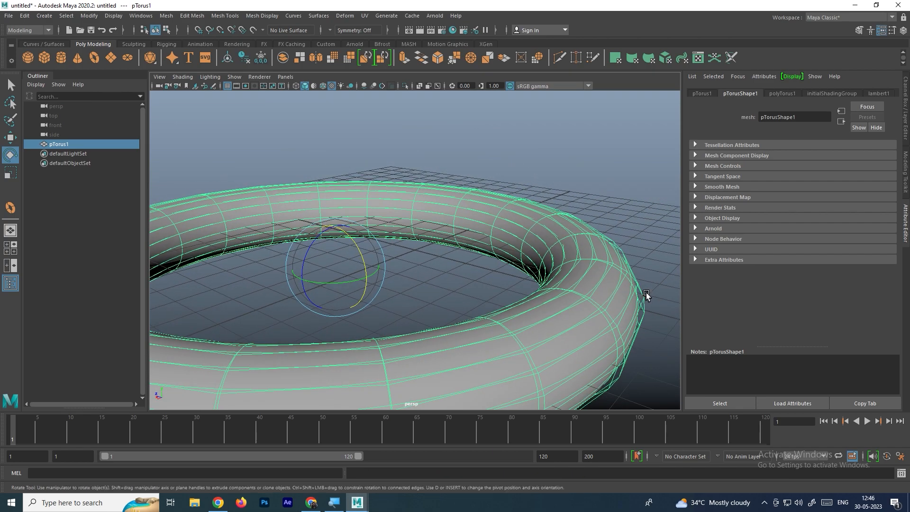
alt+right_drag(636, 305, 575, 268)
alt+drag(574, 268, 519, 296)
- Cycle the torus through its three smoothness levels, then wireframe, shaded, textured and all-lights display
key(1)
key(2)
key(3)
key(4)
key(5)
key(6)
key(7)
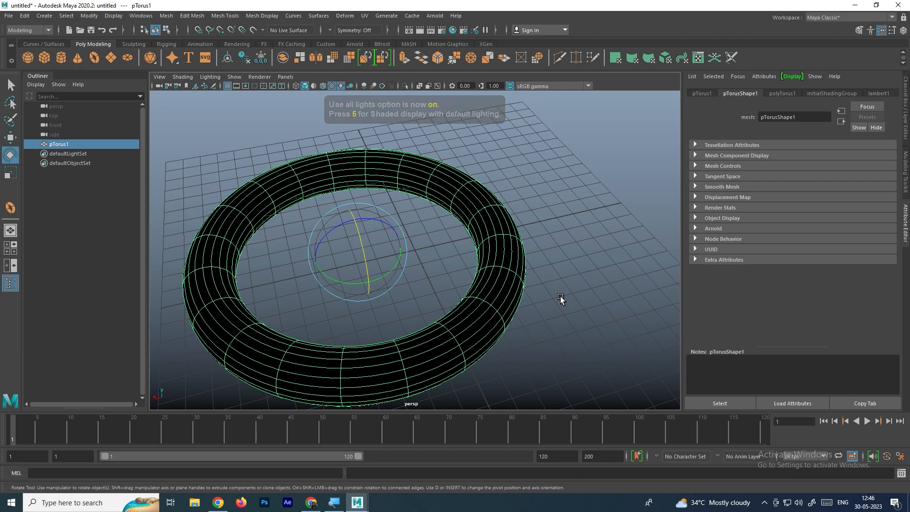
- Turn off smooth preview on the torus and switch the viewport to shaded display
key(1)
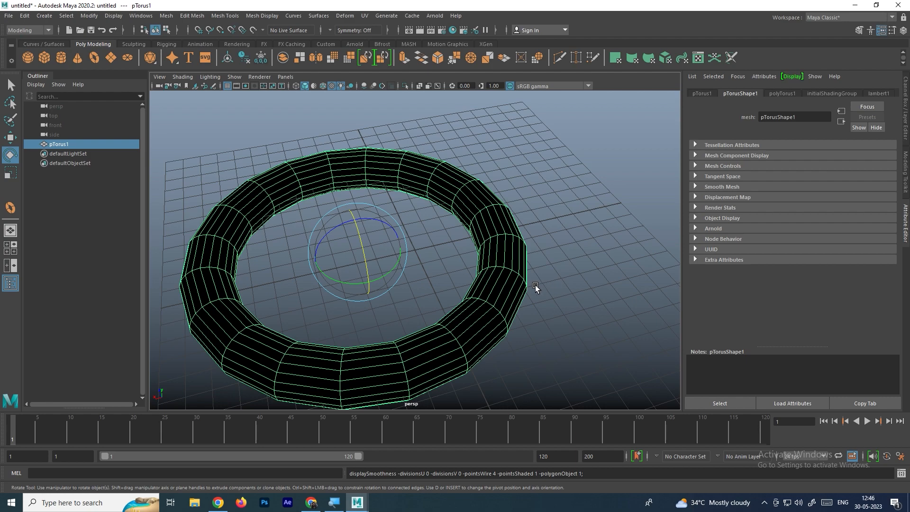
key(5)
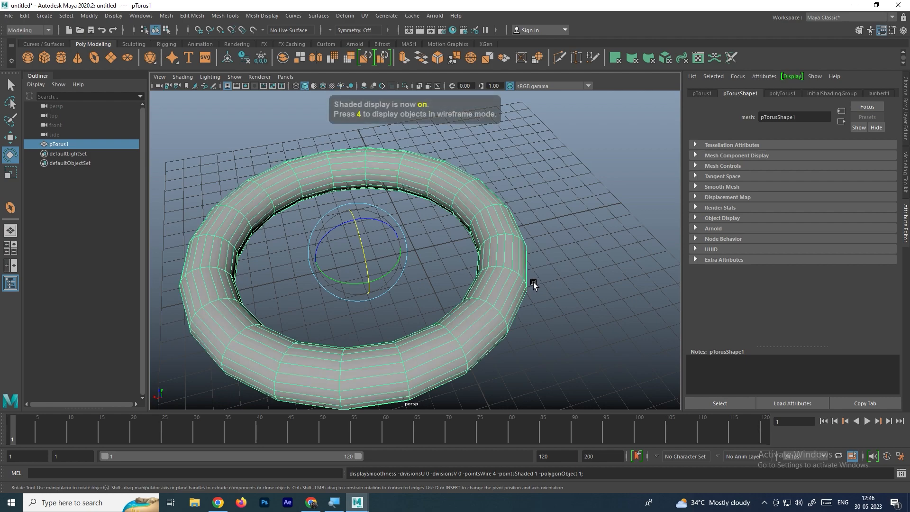
click(555, 277)
click(512, 299)
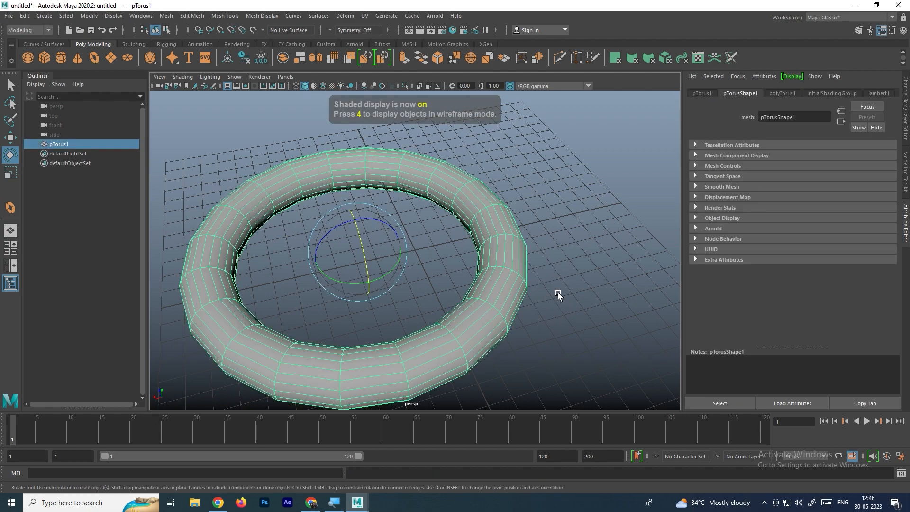
- View the torus in wireframe display, then return to shaded display
key(4)
mouse_move(558, 311)
alt+mouse_down()
mouse_move(550, 283)
mouse_move(500, 289)
alt+mouse_up()
key(5)
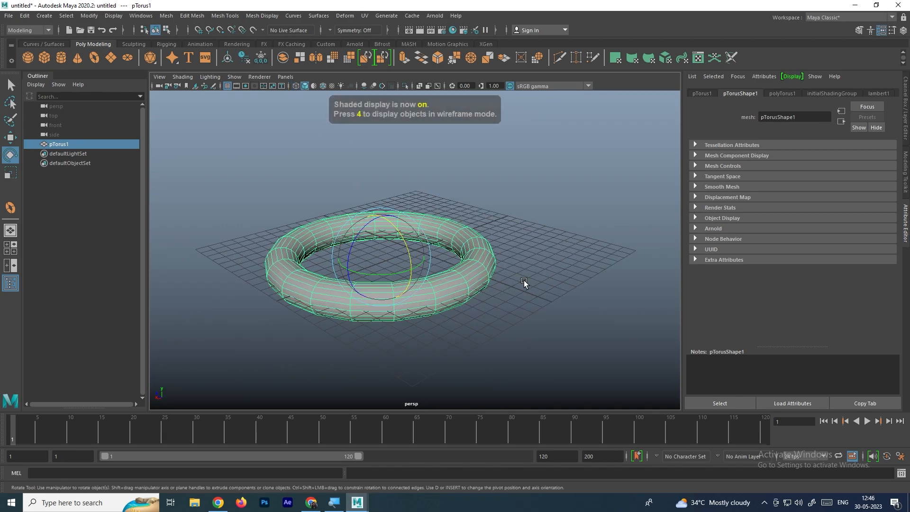
click(524, 280)
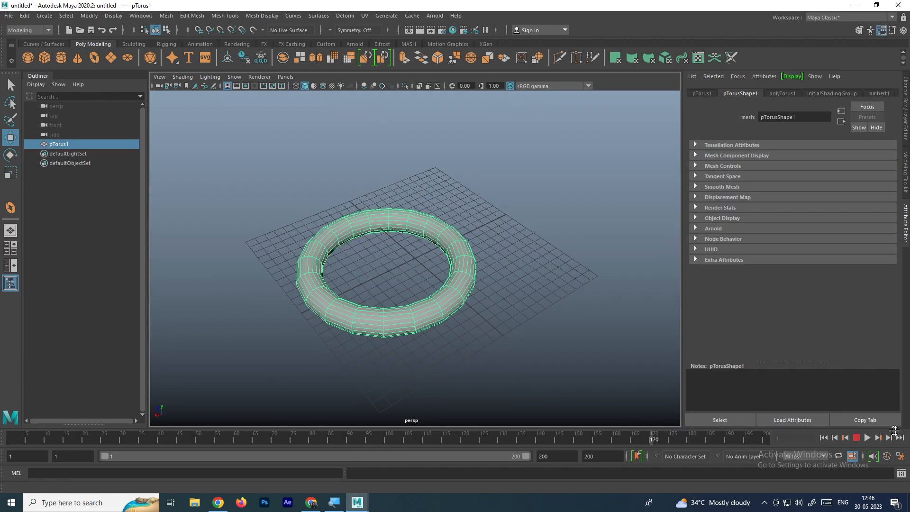
- Stop the timeline playback, show the four-view layout and return to the single perspective view
click(856, 437)
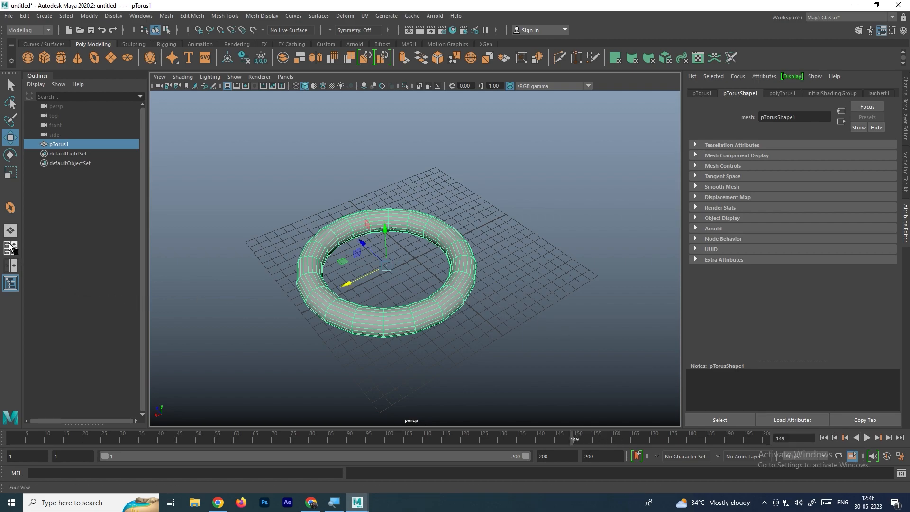
key(space)
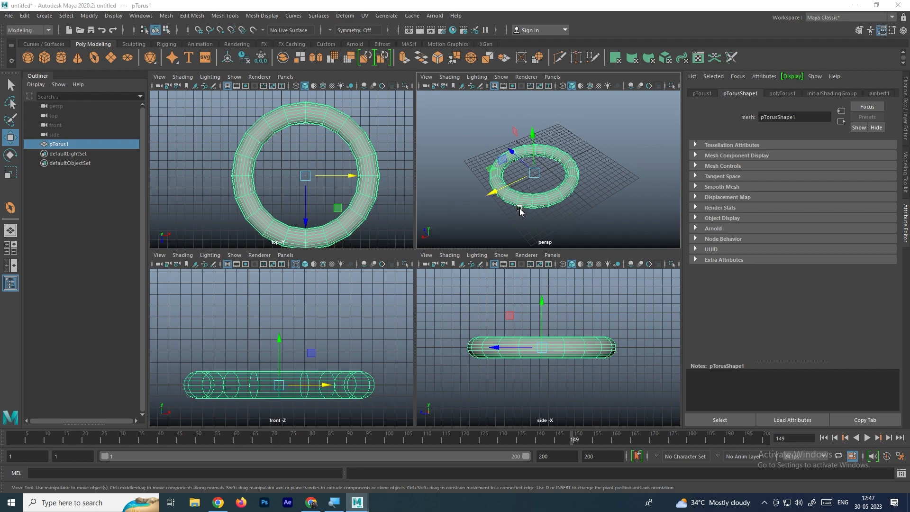
key(space)
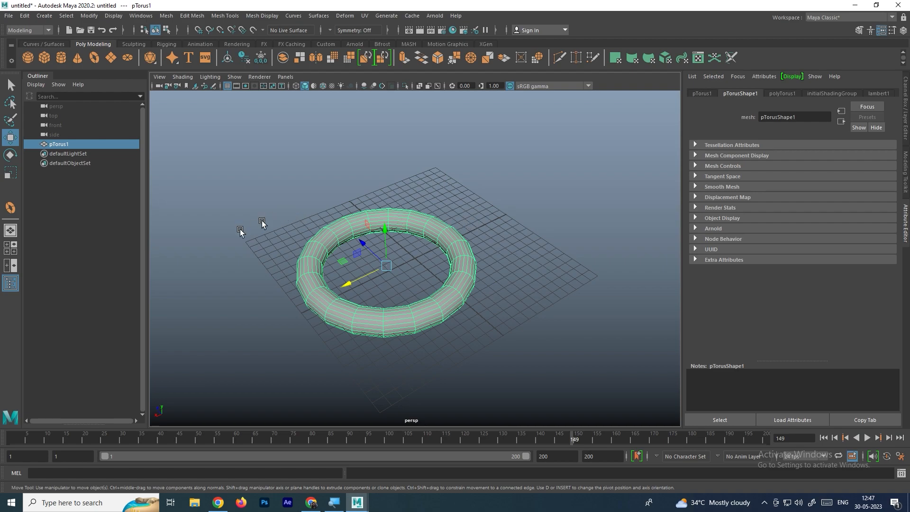
- Show the front and perspective views side by side, maximize and restore the views, and select the four-view layout
click(13, 266)
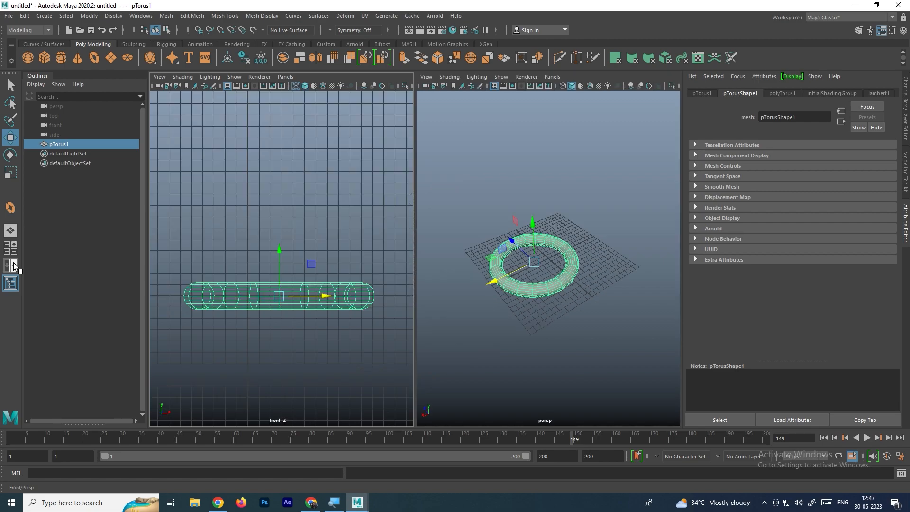
click(412, 320)
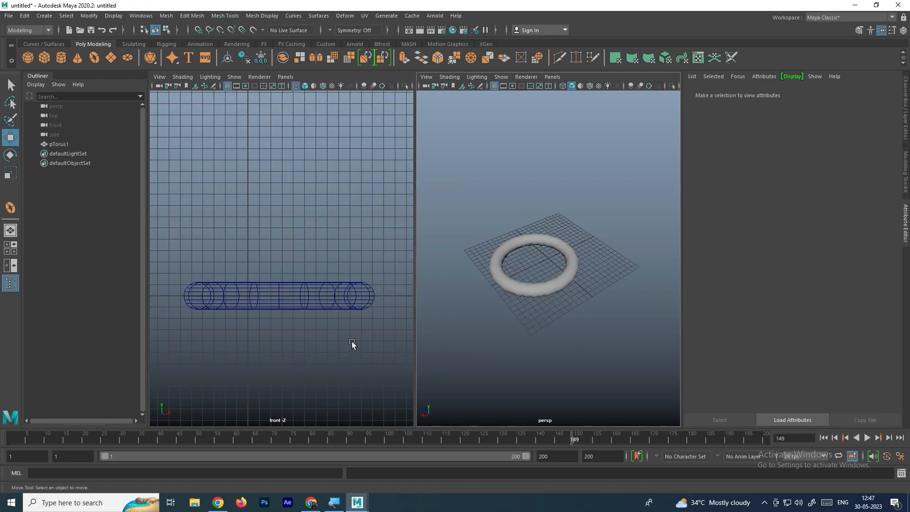
key(space)
key(space)
key(space)
key(space)
click(14, 251)
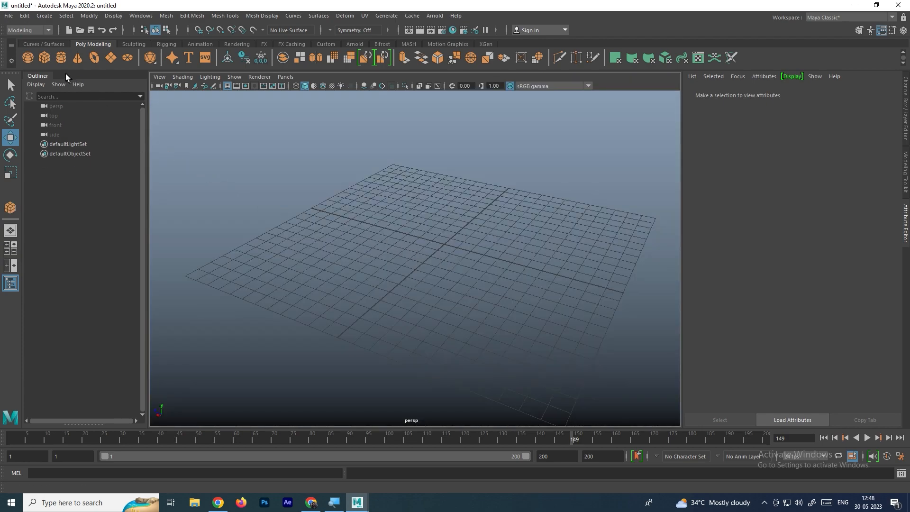
- Draw a polygon sphere on the grid in the emptied scene
click(27, 57)
drag(393, 251, 444, 293)
- Put the sphere in vertex mode, examine its vertices up close, and return to object mode
right_drag(435, 228, 344, 243)
scroll(428, 236, up, 5)
mouse_move(427, 237)
alt+mouse_down()
mouse_move(310, 227)
mouse_move(357, 210)
mouse_move(416, 226)
alt+mouse_up()
scroll(403, 232, down, 5)
alt+middle_drag(384, 239, 404, 249)
alt+drag(403, 247, 421, 263)
scroll(404, 253, up, 2)
right_drag(436, 241, 488, 204)
alt+drag(459, 274, 442, 264)
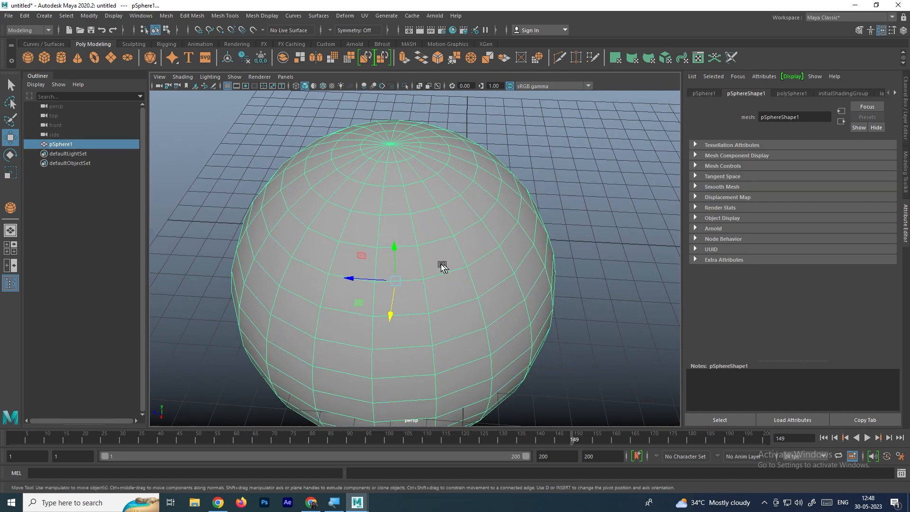
- Select two neighbouring vertices on the side of the sphere and merge them into one
alt+middle_drag(347, 261, 388, 259)
scroll(389, 259, up, 3)
right_drag(325, 241, 270, 226)
click(268, 243)
shift+click(249, 300)
shift+right_drag(258, 286, 322, 266)
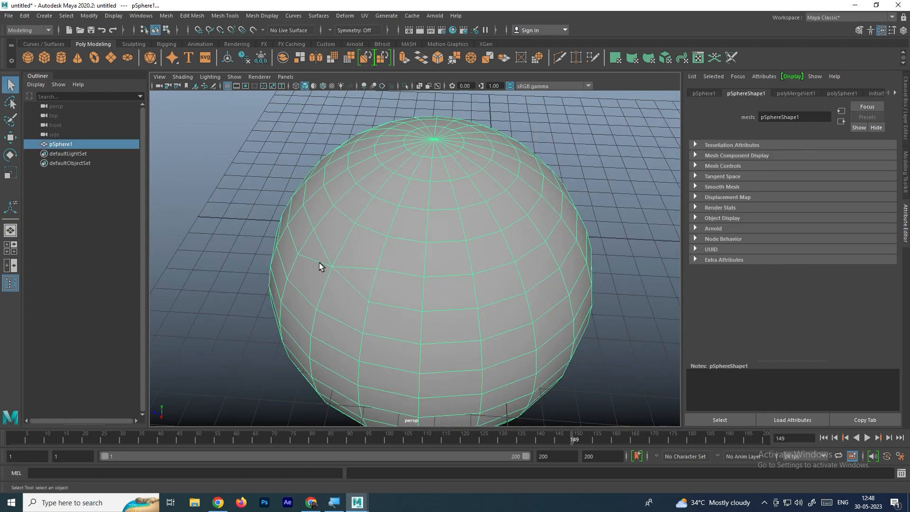
alt+drag(387, 269, 510, 249)
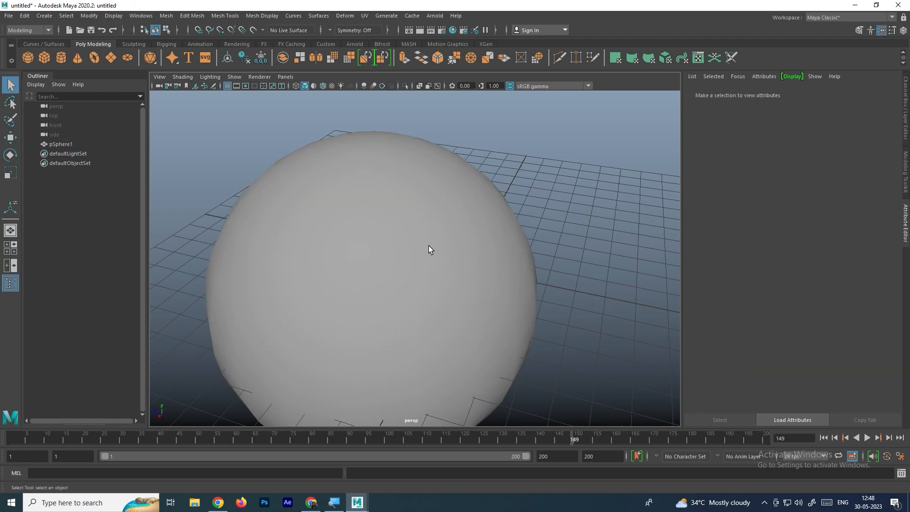
- Put the sphere in vertex face mode and examine the separated faces around the merged vertex
right_click(392, 236)
right_drag(392, 235, 355, 250)
alt+drag(321, 253, 362, 254)
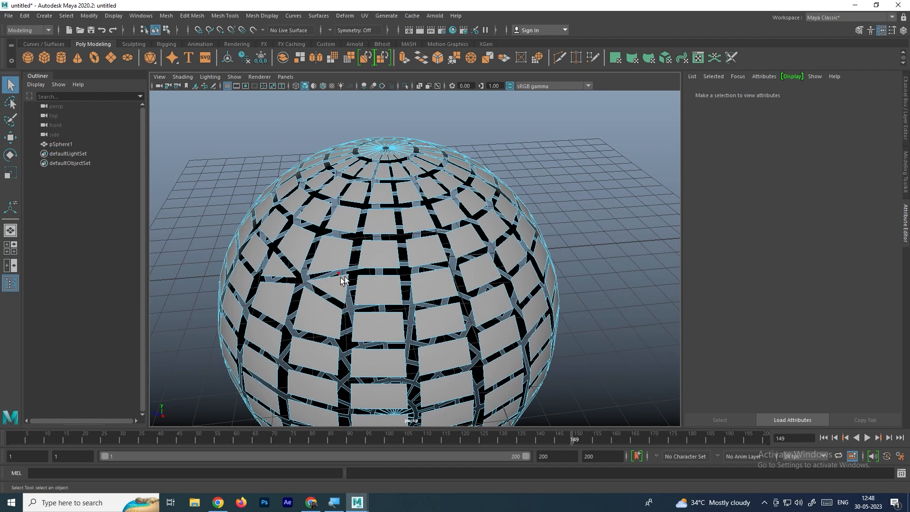
alt+drag(382, 273, 398, 269)
alt+drag(345, 294, 360, 292)
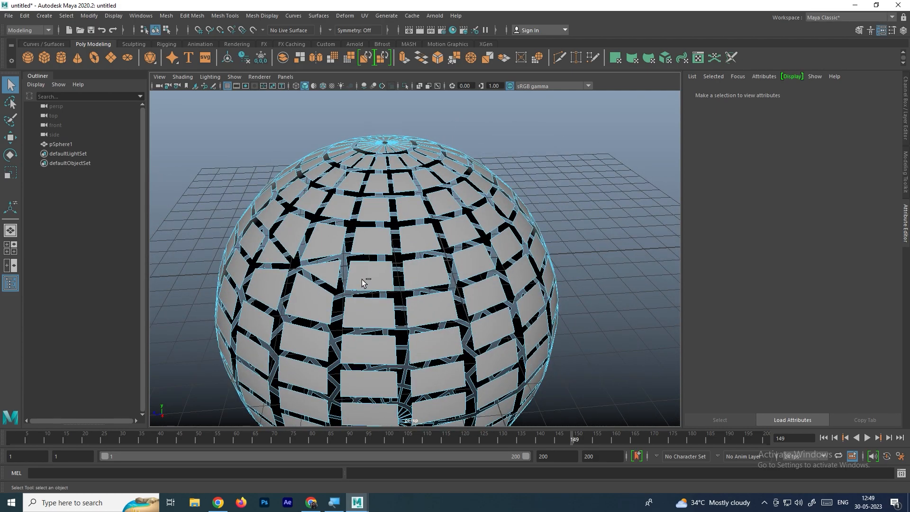
- Undo the vertex merge on the side of the sphere
key(ctrl+z)
key(ctrl+z)
key(ctrl+z)
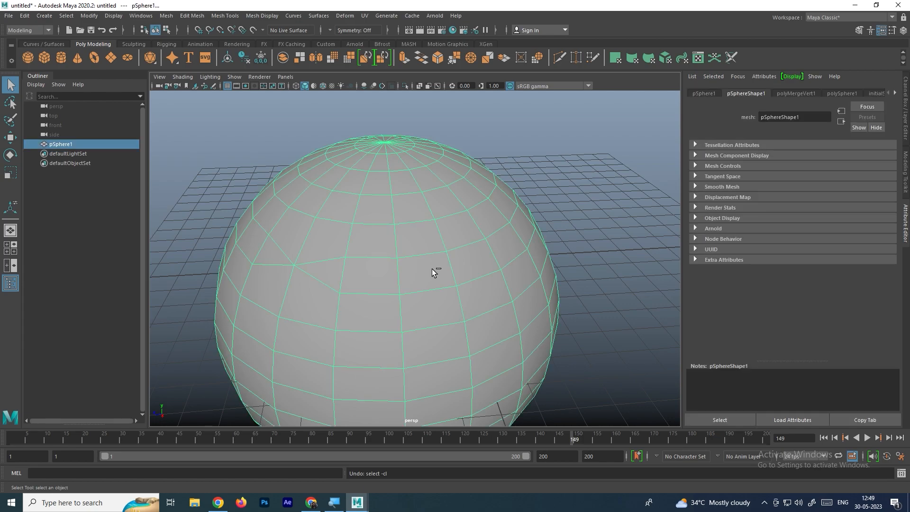
key(ctrl+z)
key(ctrl+z)
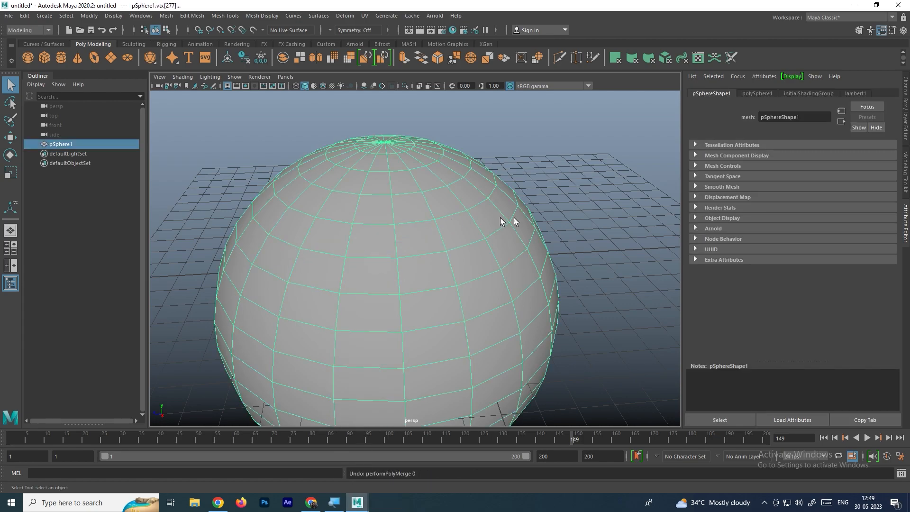
- Reselect the sphere as a whole object and examine its mesh from several angles
click(558, 203)
click(466, 241)
scroll(460, 242, down, 5)
alt+drag(459, 242, 425, 227)
scroll(444, 249, up, 5)
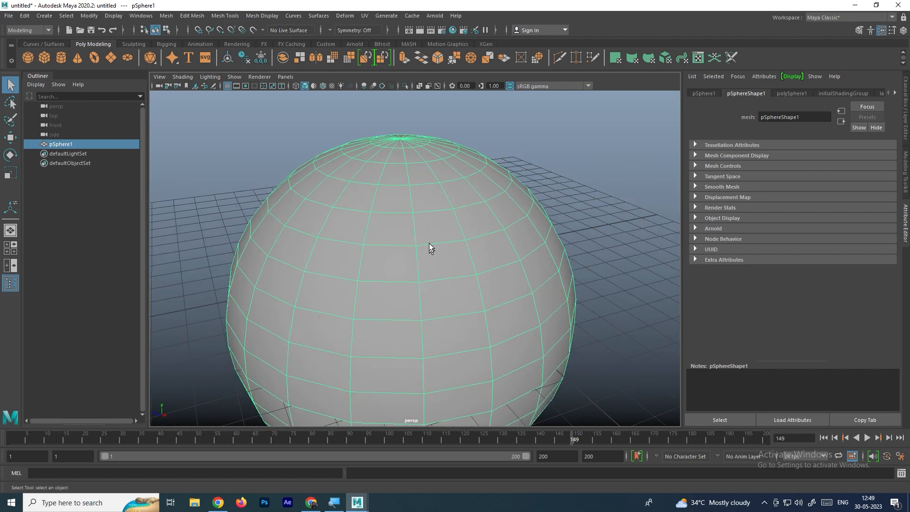
scroll(416, 240, up, 2)
scroll(429, 242, down, 5)
alt+drag(421, 243, 385, 271)
scroll(374, 276, up, 4)
alt+drag(441, 244, 422, 254)
- Try face mode on the sphere with one face selected, and return to object mode
right_click(369, 241)
click(368, 267)
click(353, 248)
right_click(383, 242)
click(435, 216)
click(575, 192)
click(463, 230)
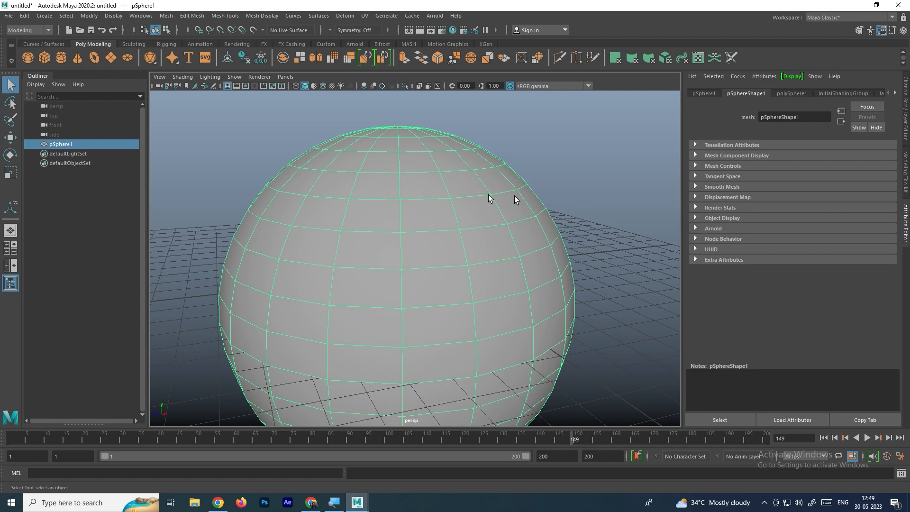
- Put the sphere in face mode and select a single face on its upper front
scroll(552, 189, down, 5)
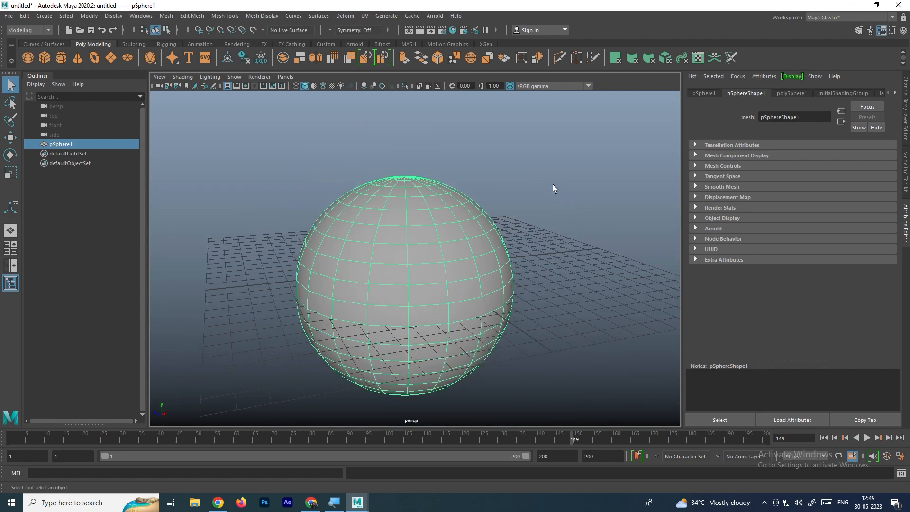
click(568, 216)
click(422, 256)
alt+drag(453, 243, 406, 245)
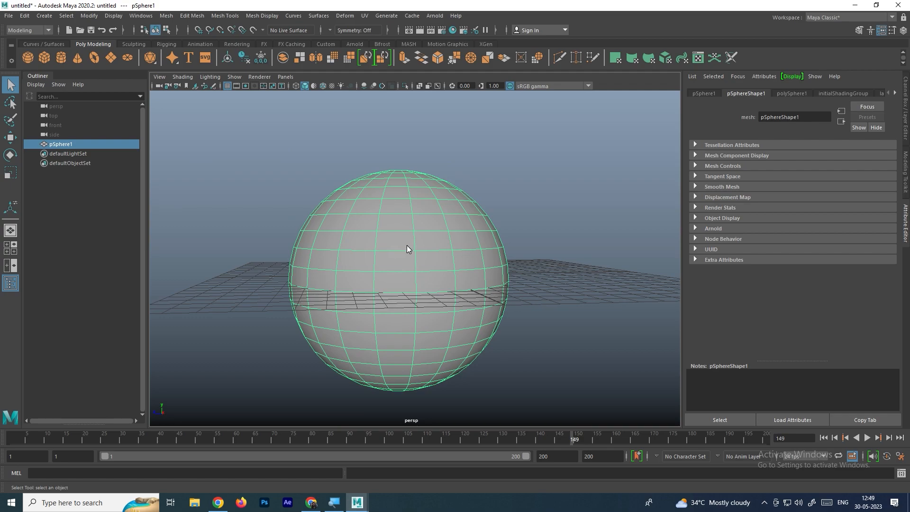
right_drag(407, 245, 401, 264)
click(400, 263)
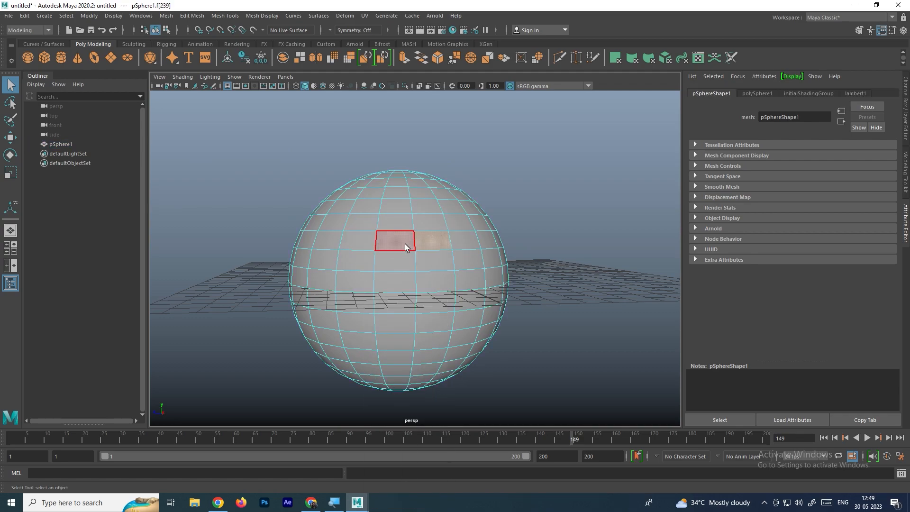
mouse_move(396, 237)
alt+mouse_down()
mouse_move(411, 251)
mouse_move(392, 245)
alt+mouse_up()
- Put the sphere in vertex face mode and examine its split faces from above and up close
right_drag(406, 240, 364, 254)
alt+drag(382, 254, 413, 322)
scroll(420, 273, up, 5)
scroll(419, 276, down, 8)
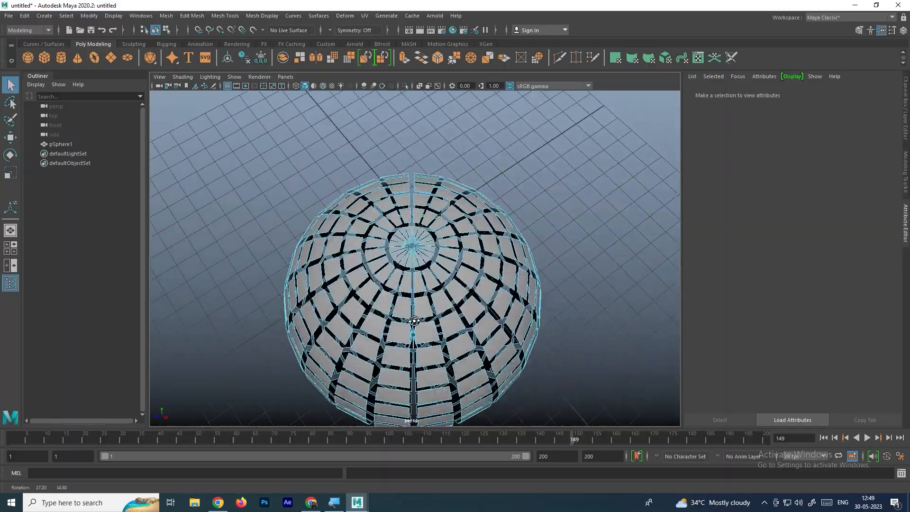
scroll(474, 313, up, 4)
alt+drag(499, 308, 428, 278)
scroll(424, 270, down, 5)
- Put the sphere in Multi component mode and select an edge and an adjoining vertex
right_drag(415, 241, 476, 261)
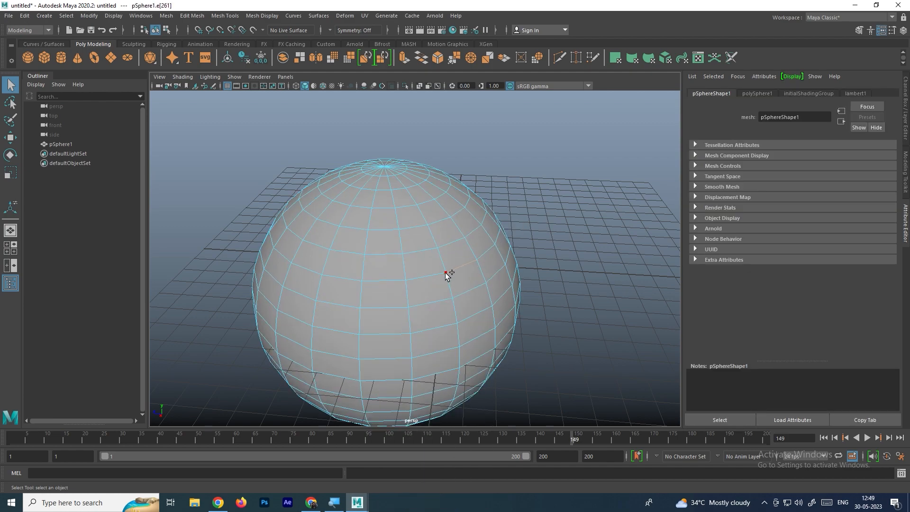
scroll(469, 276, up, 2)
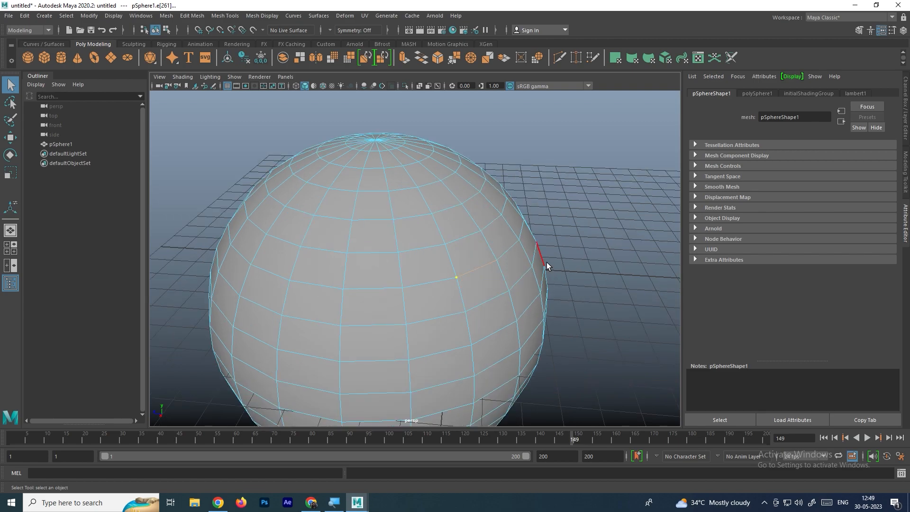
scroll(546, 262, up, 2)
- Select a vertex in vertex mode, and return to Multi mode to select a face with an adjoining component
right_drag(433, 241, 413, 251)
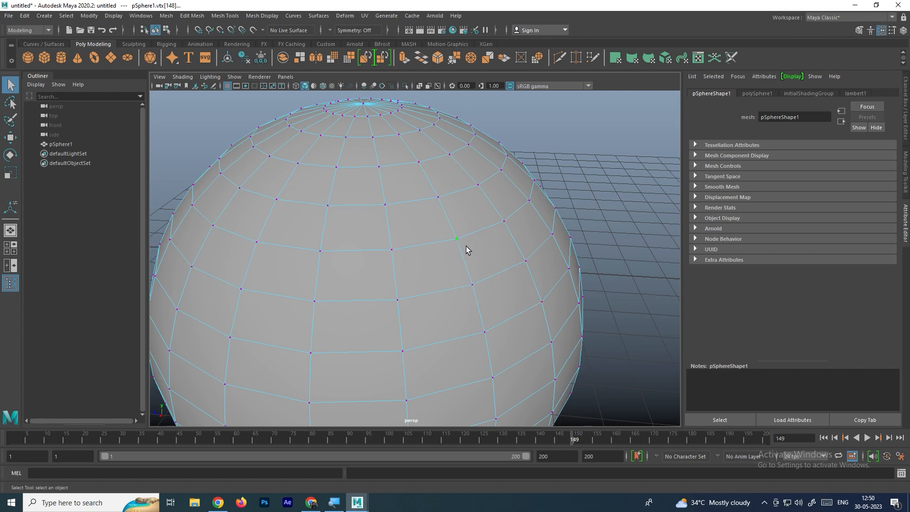
key(w)
right_drag(456, 237, 487, 249)
click(431, 237)
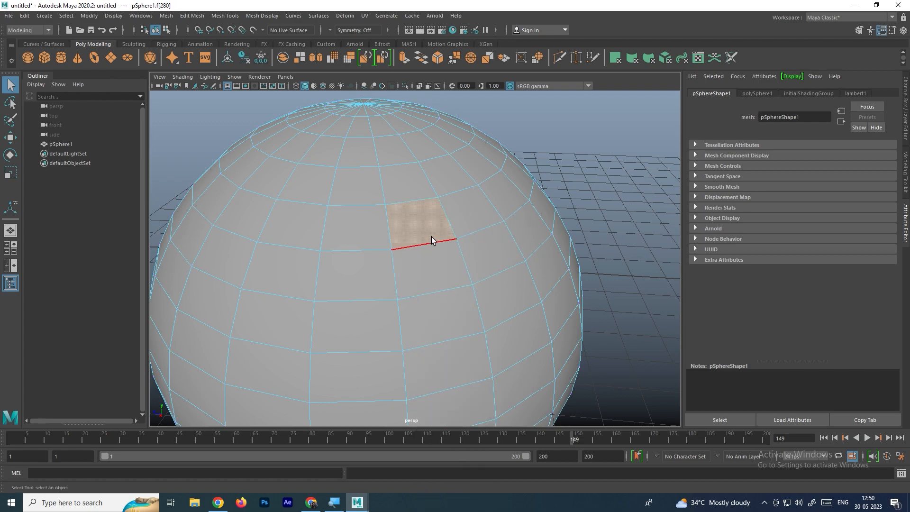
shift+click(456, 238)
- Return the sphere from Multi mode to object mode
right_drag(400, 216, 431, 197)
right_click(444, 215)
right_click(444, 215)
click(606, 217)
scroll(531, 221, down, 5)
scroll(411, 257, up, 3)
right_drag(417, 236, 463, 222)
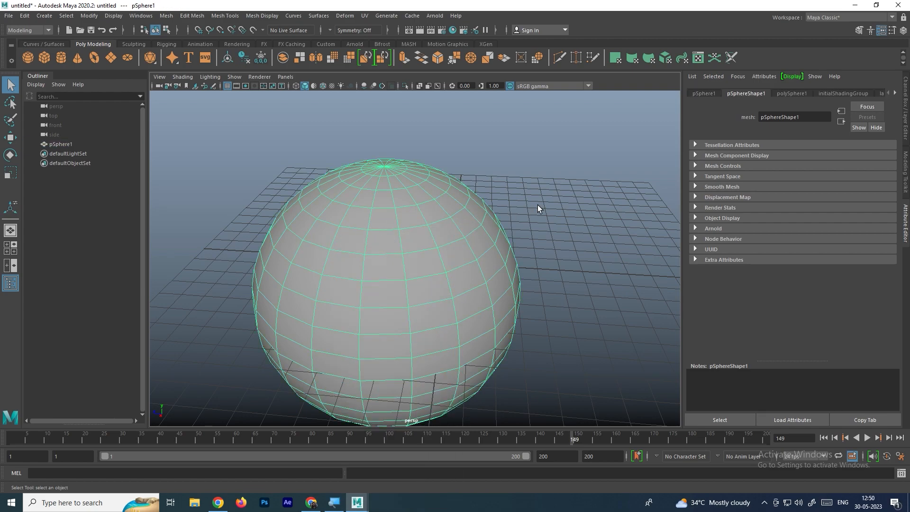
- Toggle edge and vertex selection on for the sphere, and return to object mode
key(F9)
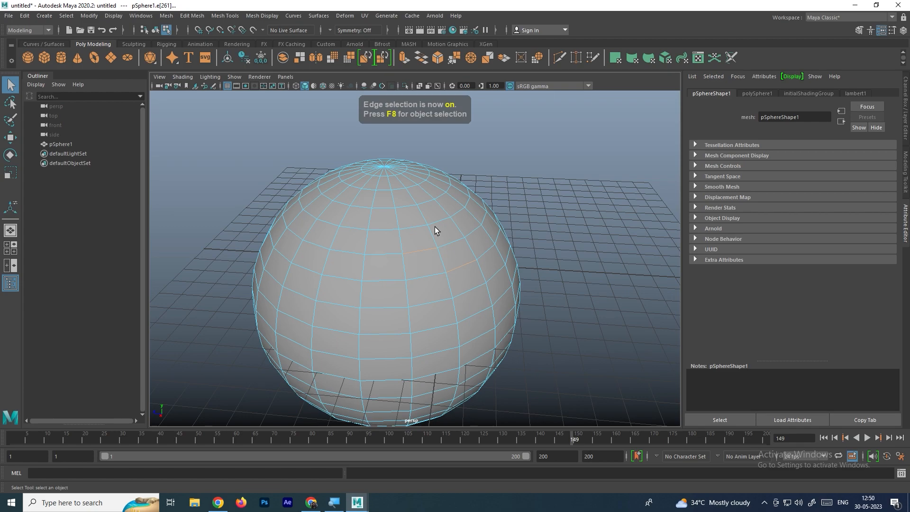
right_drag(439, 237, 555, 212)
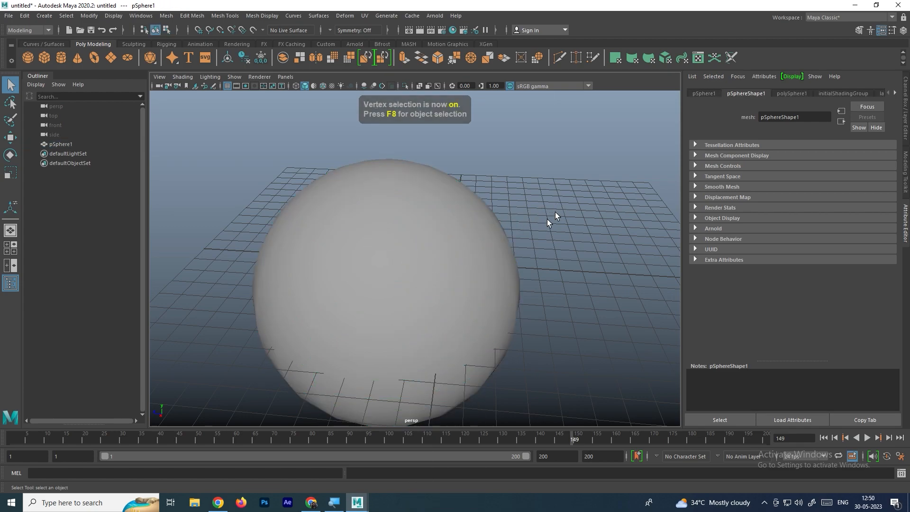
right_drag(448, 236, 447, 236)
- Try edge mode and face mode on the sphere, and reselect it in object mode
right_drag(385, 254, 383, 145)
click(381, 210)
right_drag(380, 212, 379, 238)
click(382, 241)
click(500, 185)
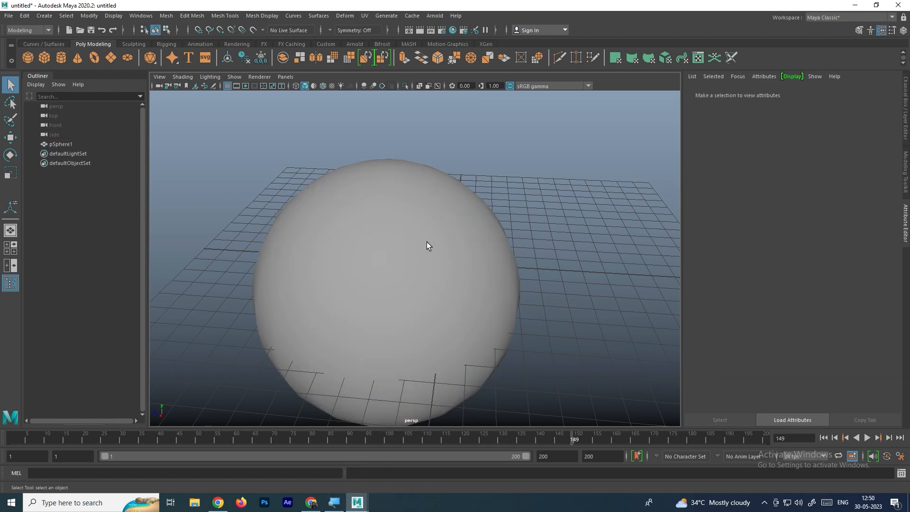
click(427, 245)
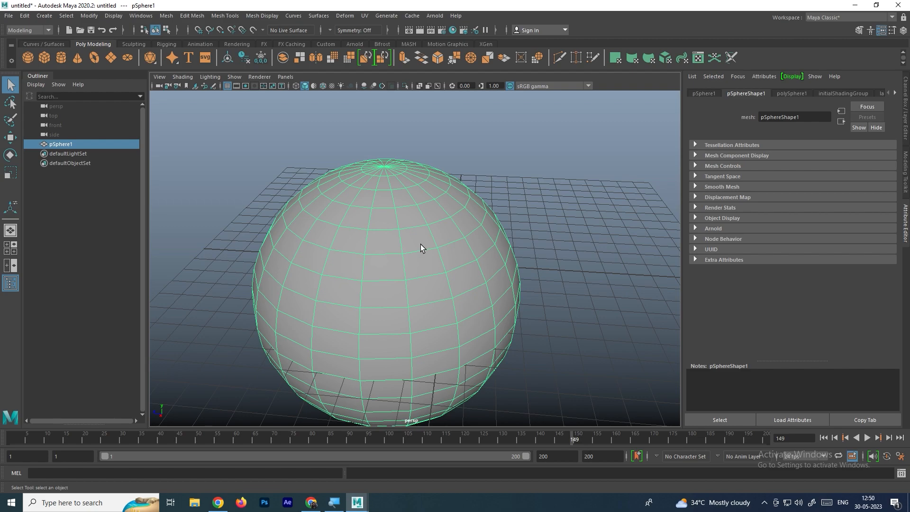
right_drag(406, 233, 464, 209)
click(390, 258)
click(516, 219)
click(410, 254)
scroll(414, 251, up, 2)
scroll(417, 239, down, 2)
scroll(427, 239, up, 2)
- In vertex mode, select the vertices across the sphere's upper half and extrude them into spikes
right_drag(360, 215, 318, 212)
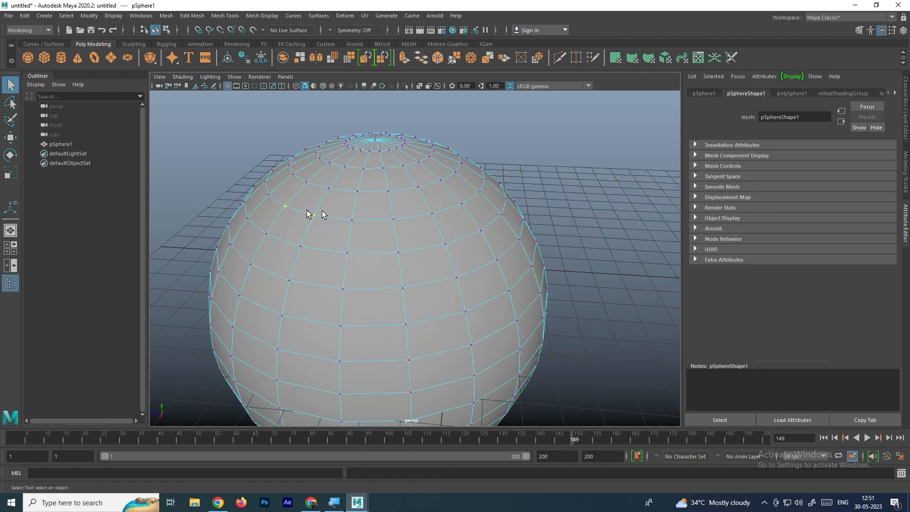
click(501, 214)
shift+right_drag(500, 219, 477, 244)
alt+drag(493, 228, 448, 208)
scroll(445, 214, down, 5)
drag(312, 162, 488, 238)
shift+right_drag(413, 207, 501, 162)
click(524, 190)
- Return to object mode and turn on smooth mesh preview for the spiked sphere
scroll(435, 260, up, 6)
click(561, 189)
key(q)
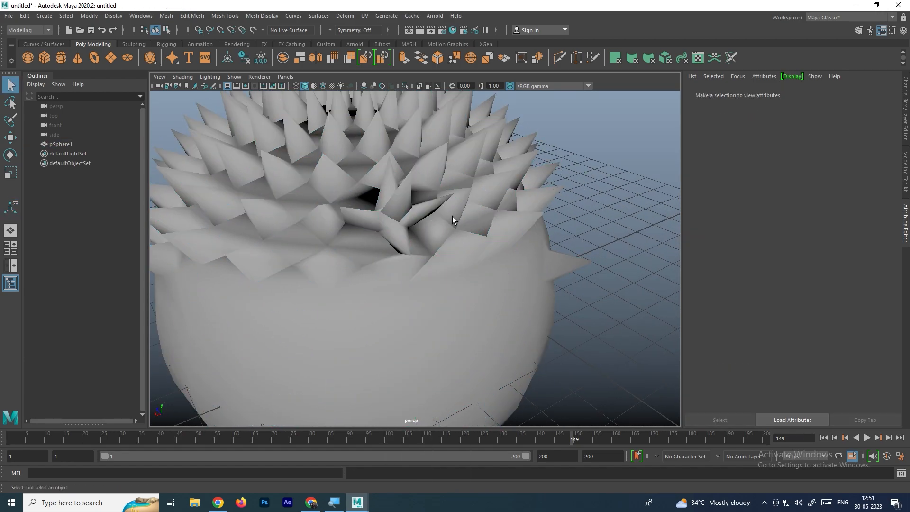
click(452, 216)
key(3)
click(561, 202)
scroll(493, 232, down, 3)
mouse_move(479, 234)
alt+mouse_down()
mouse_move(476, 244)
mouse_move(492, 235)
alt+mouse_up()
click(493, 234)
- Undo the vertex extrusion on the sphere's upper half
key(ctrl+z)
key(ctrl+z)
key(ctrl+z)
key(ctrl+z)
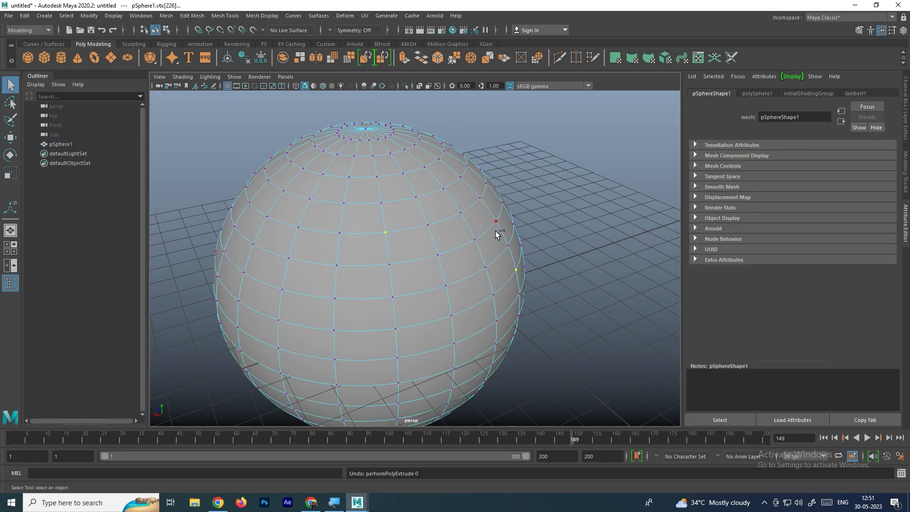
- Return the sphere to object mode and review its available component modes
right_click(420, 206)
mouse_move(420, 208)
right_down()
mouse_move(385, 201)
mouse_move(508, 157)
mouse_move(499, 190)
right_up()
click(399, 216)
right_drag(390, 209, 379, 171)
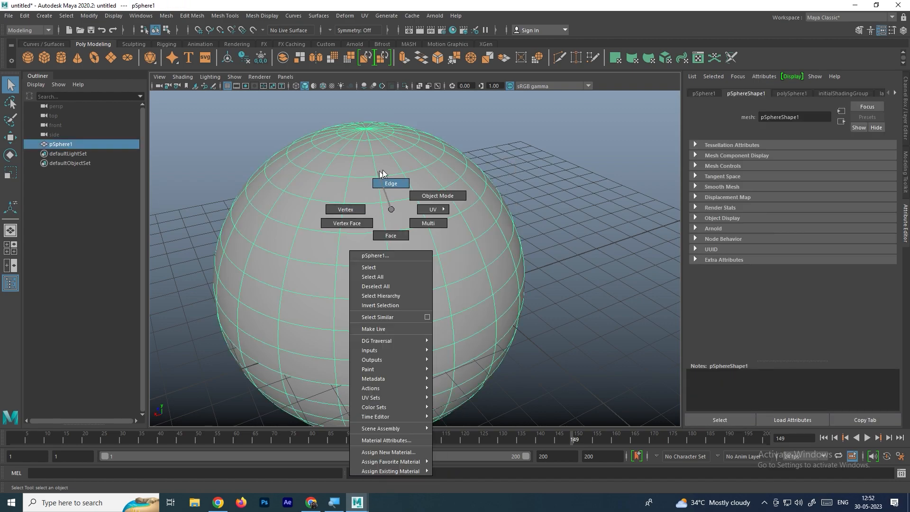
right_drag(394, 210, 430, 179)
click(587, 245)
click(399, 219)
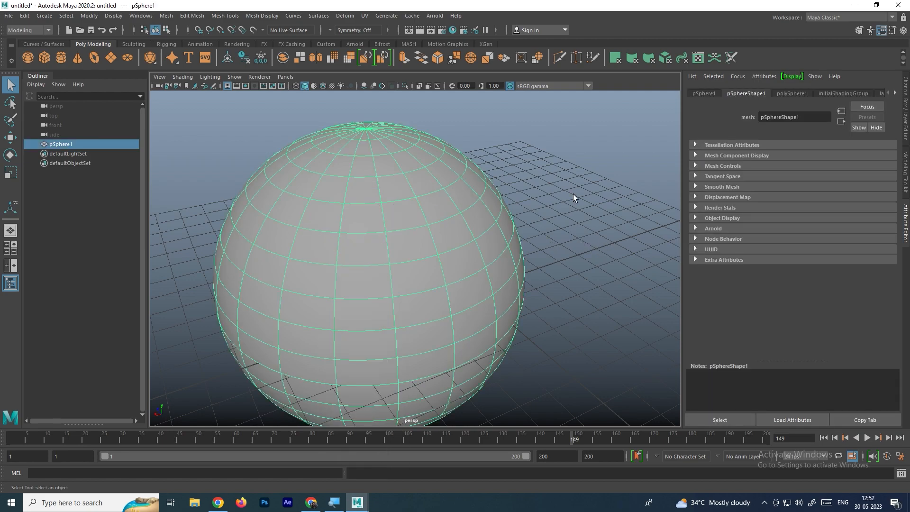
click(573, 194)
scroll(502, 226, down, 6)
click(436, 245)
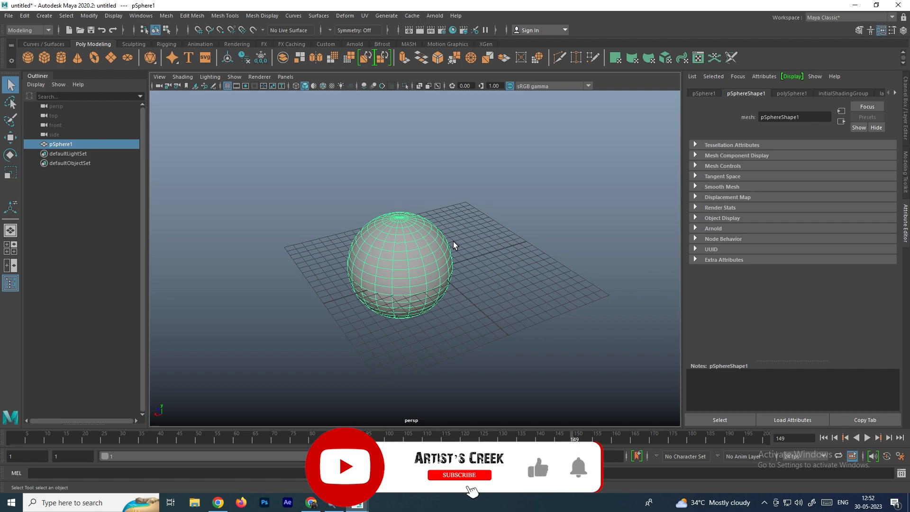
scroll(475, 234, up, 4)
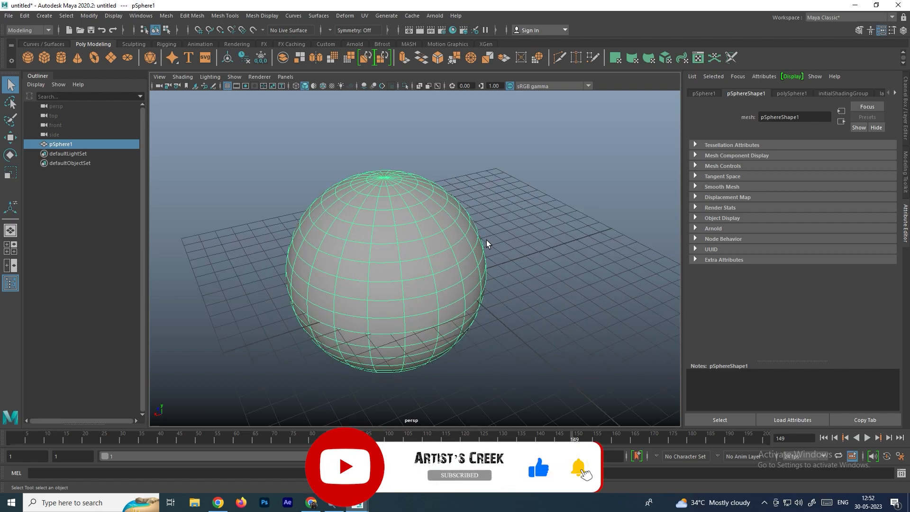